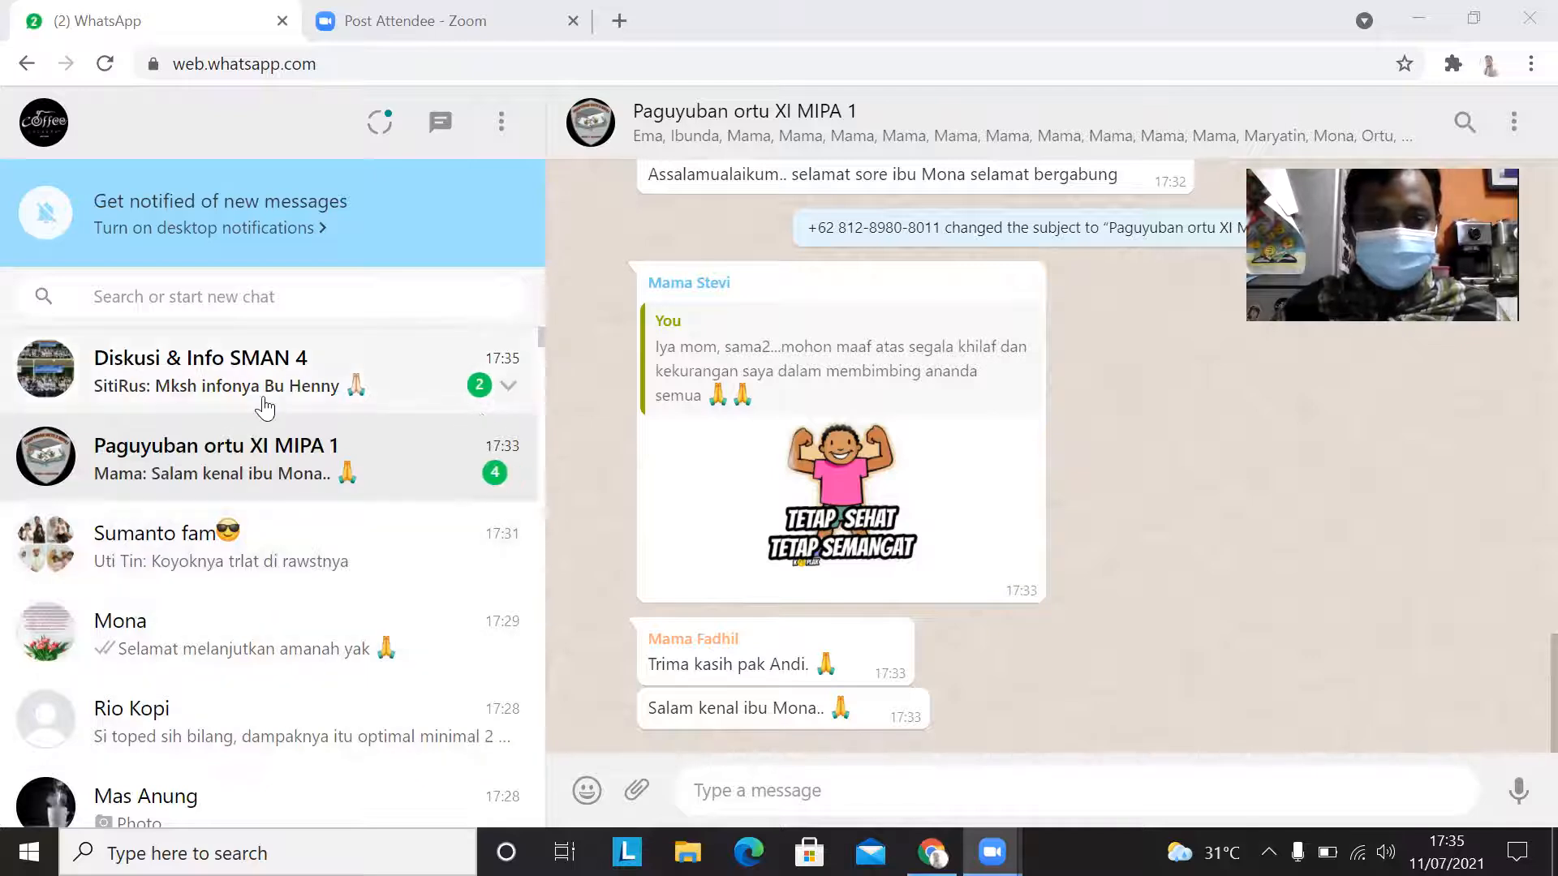
pyautogui.click(539, 336)
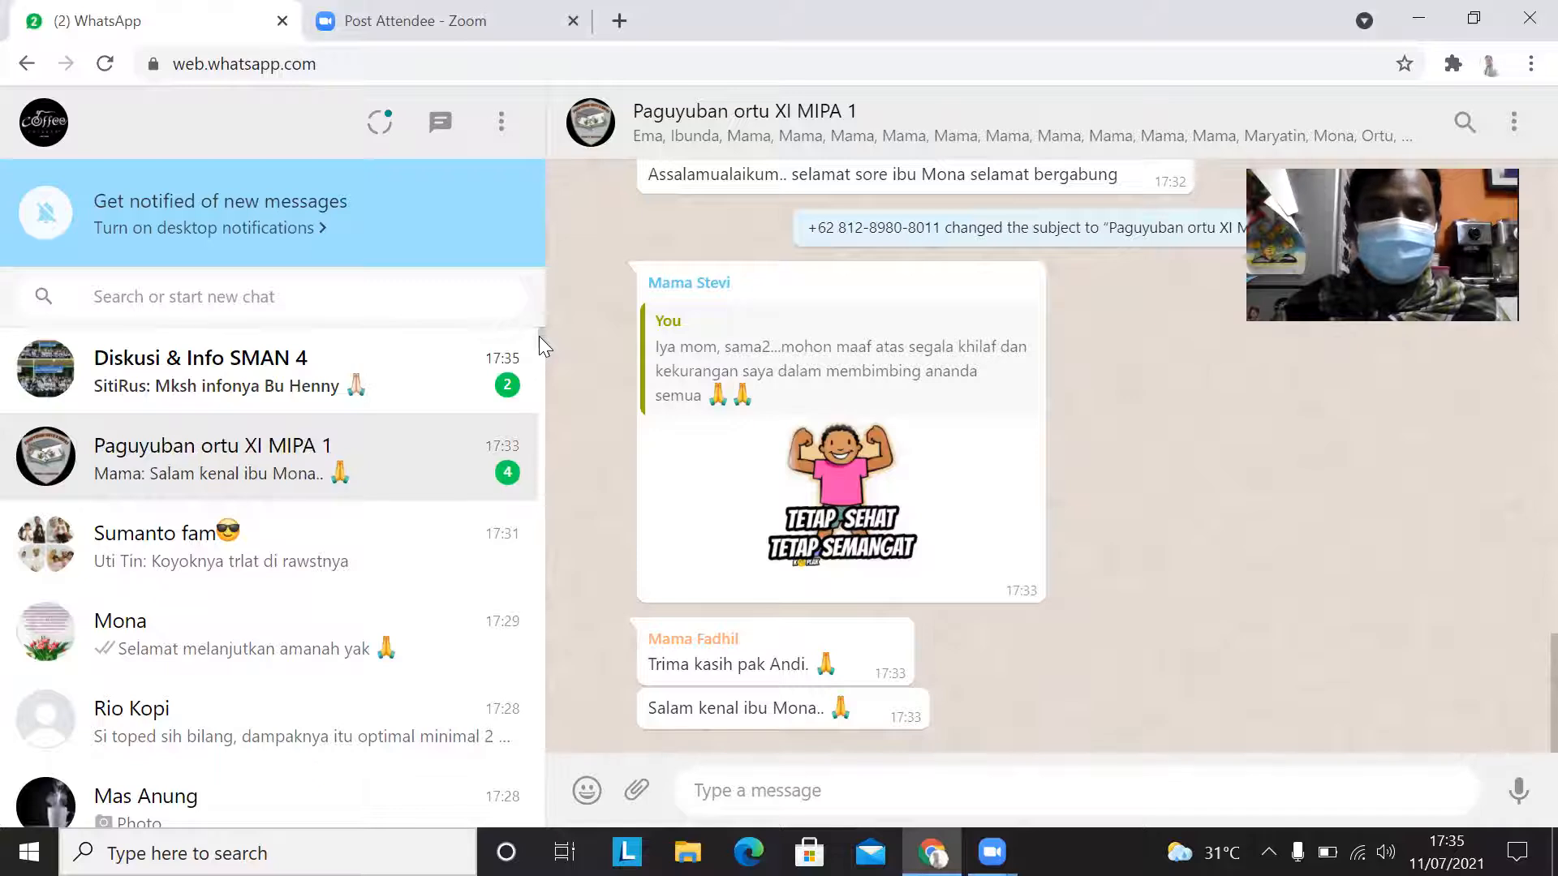
pyautogui.scroll(-6, 538, 337)
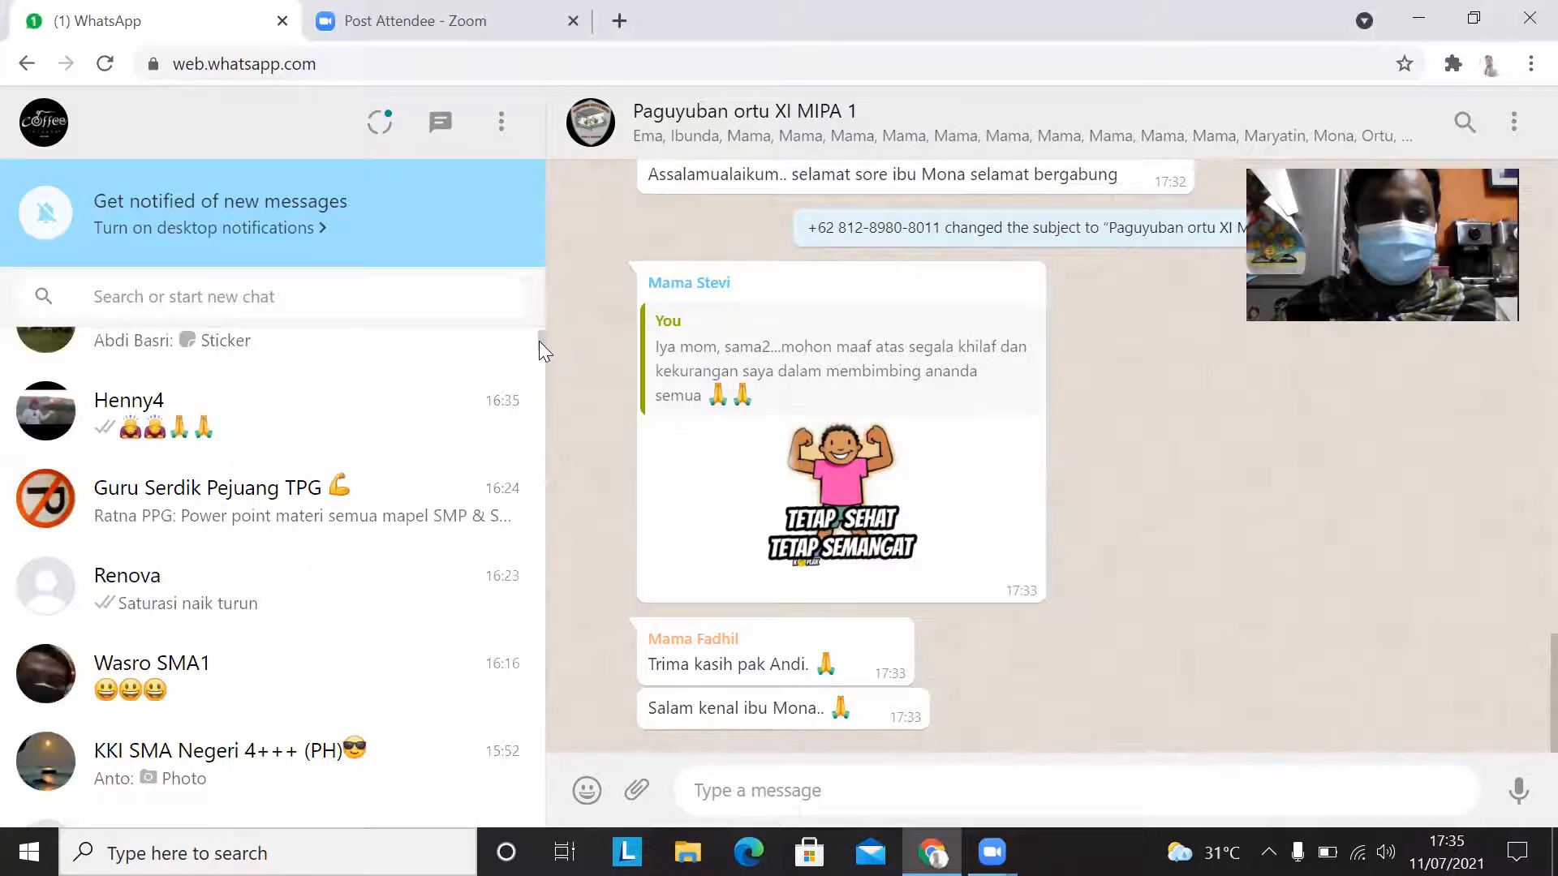
pyautogui.click(228, 602)
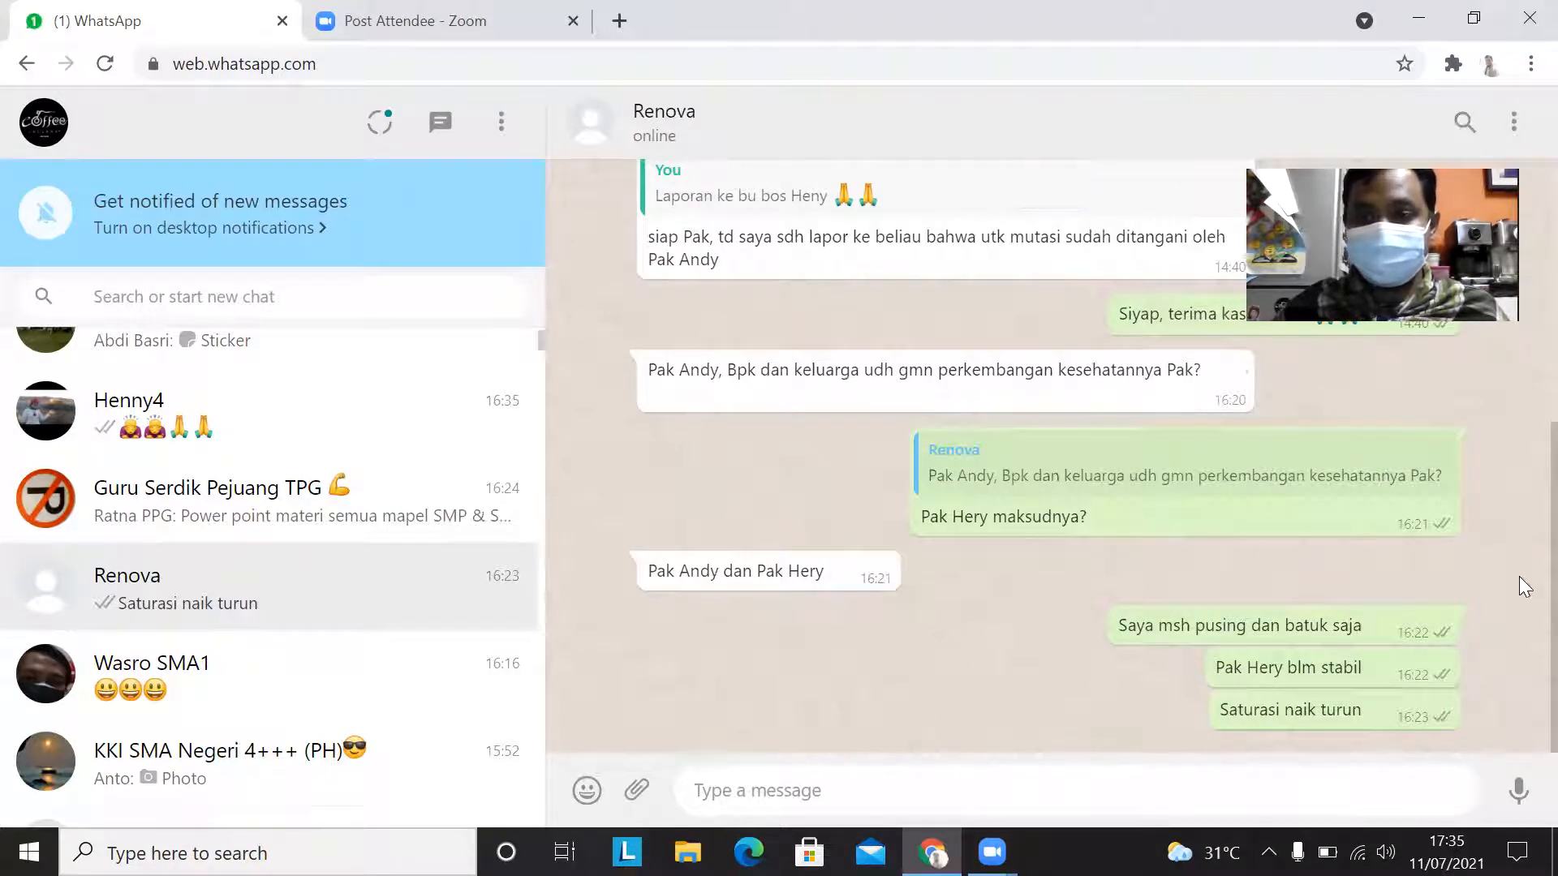
pyautogui.scroll(3, 1521, 560)
pyautogui.scroll(8, 1524, 453)
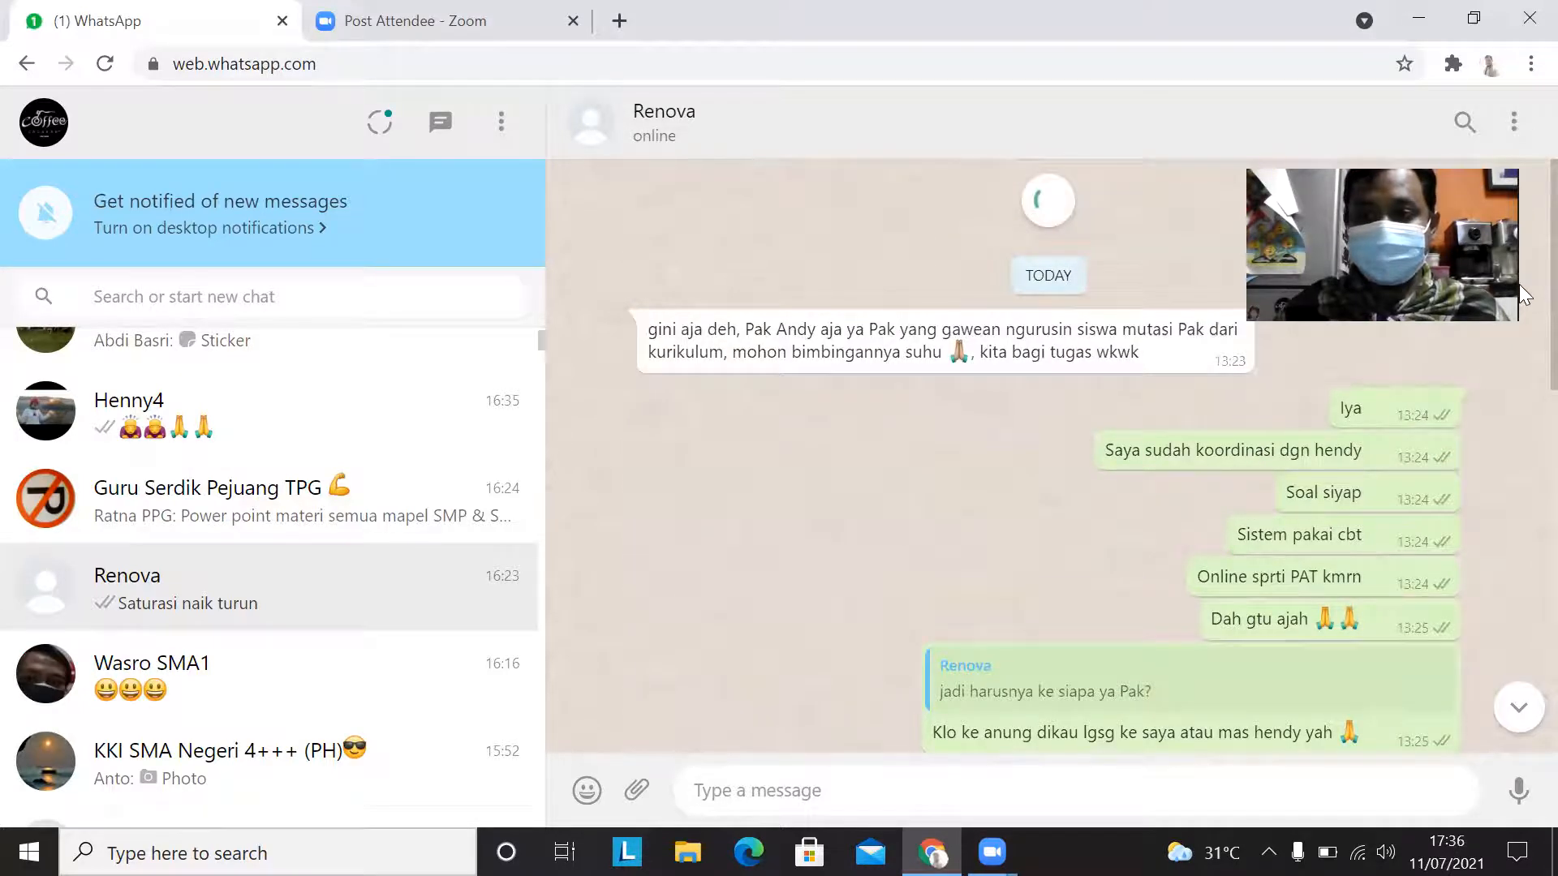
pyautogui.scroll(5, 833, 414)
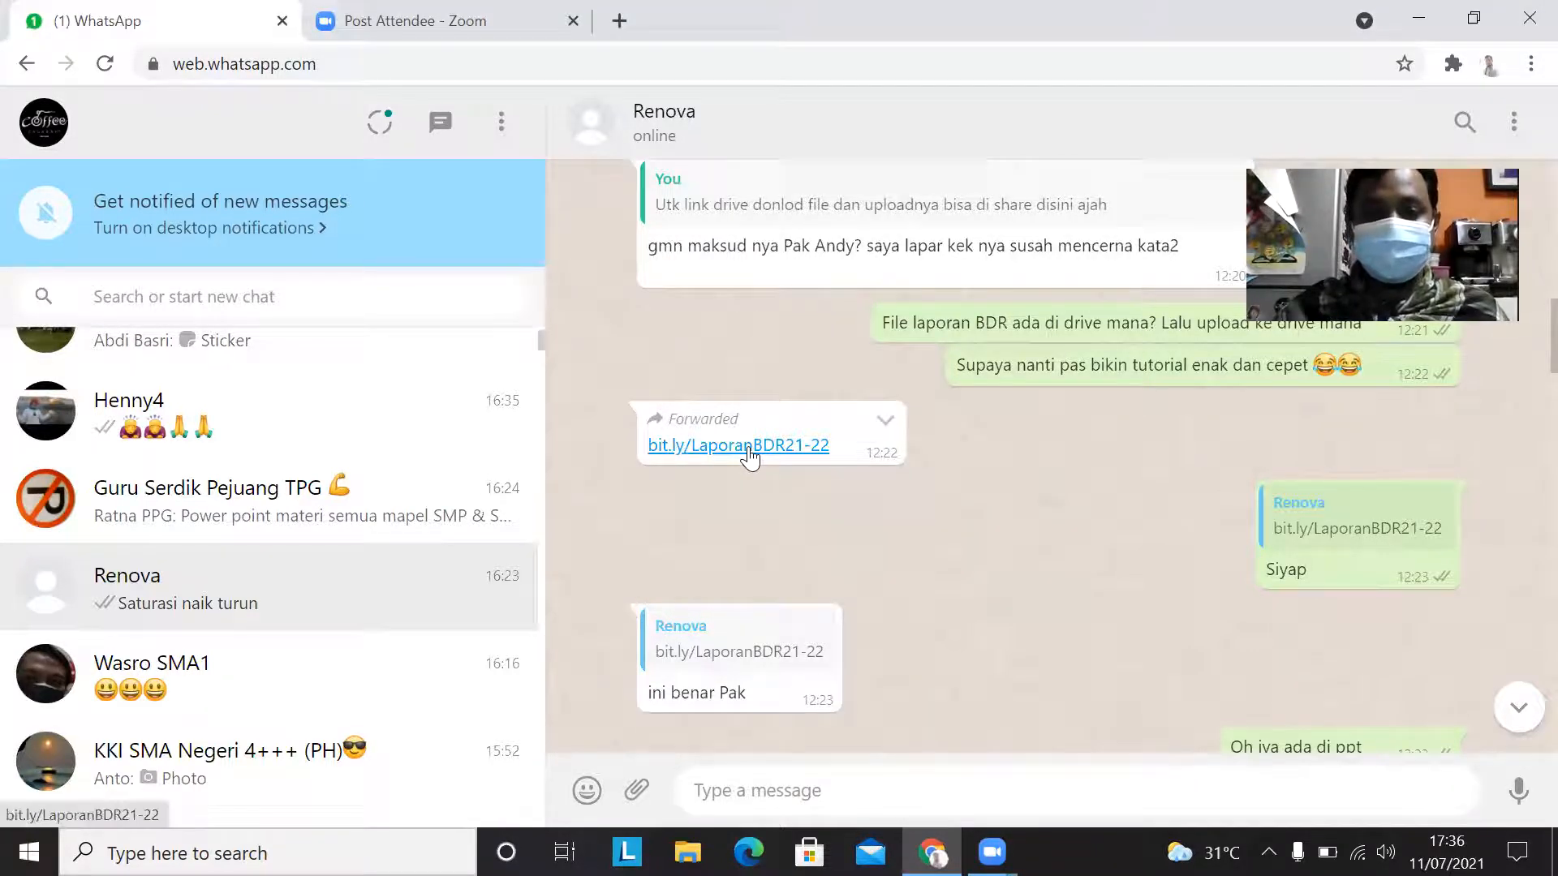
pyautogui.click(748, 448)
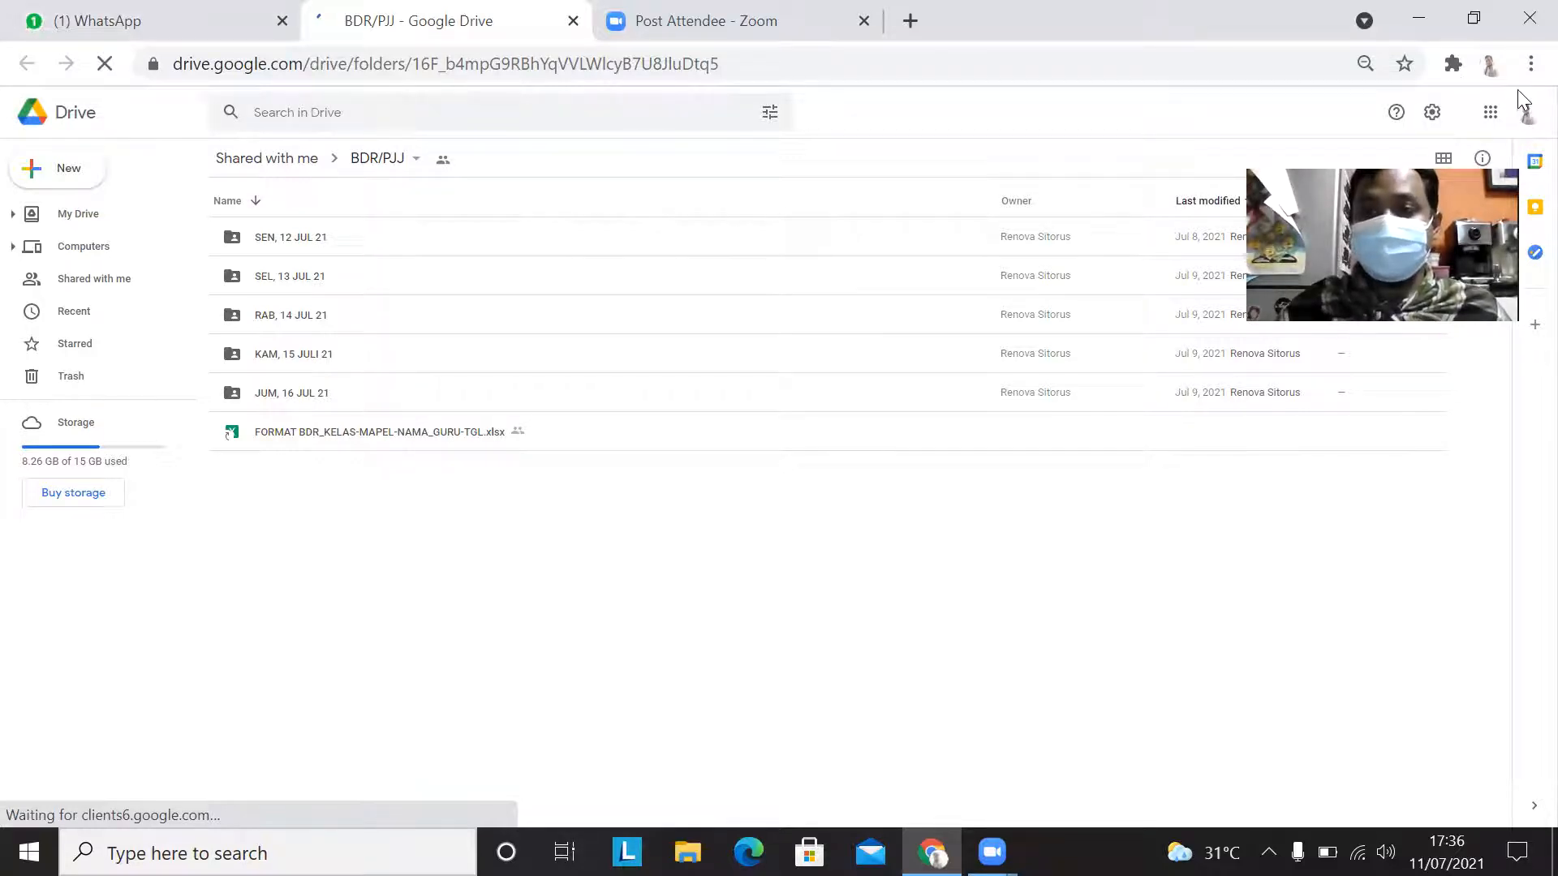
# Step: Download the report template FORMAT BDR_KELAS-MAPEL-NAMA_GURU-TGL.xlsx from the shared BDR/PJJ folder
pyautogui.moveTo(1443, 184); pyautogui.dragTo(1261, 495)
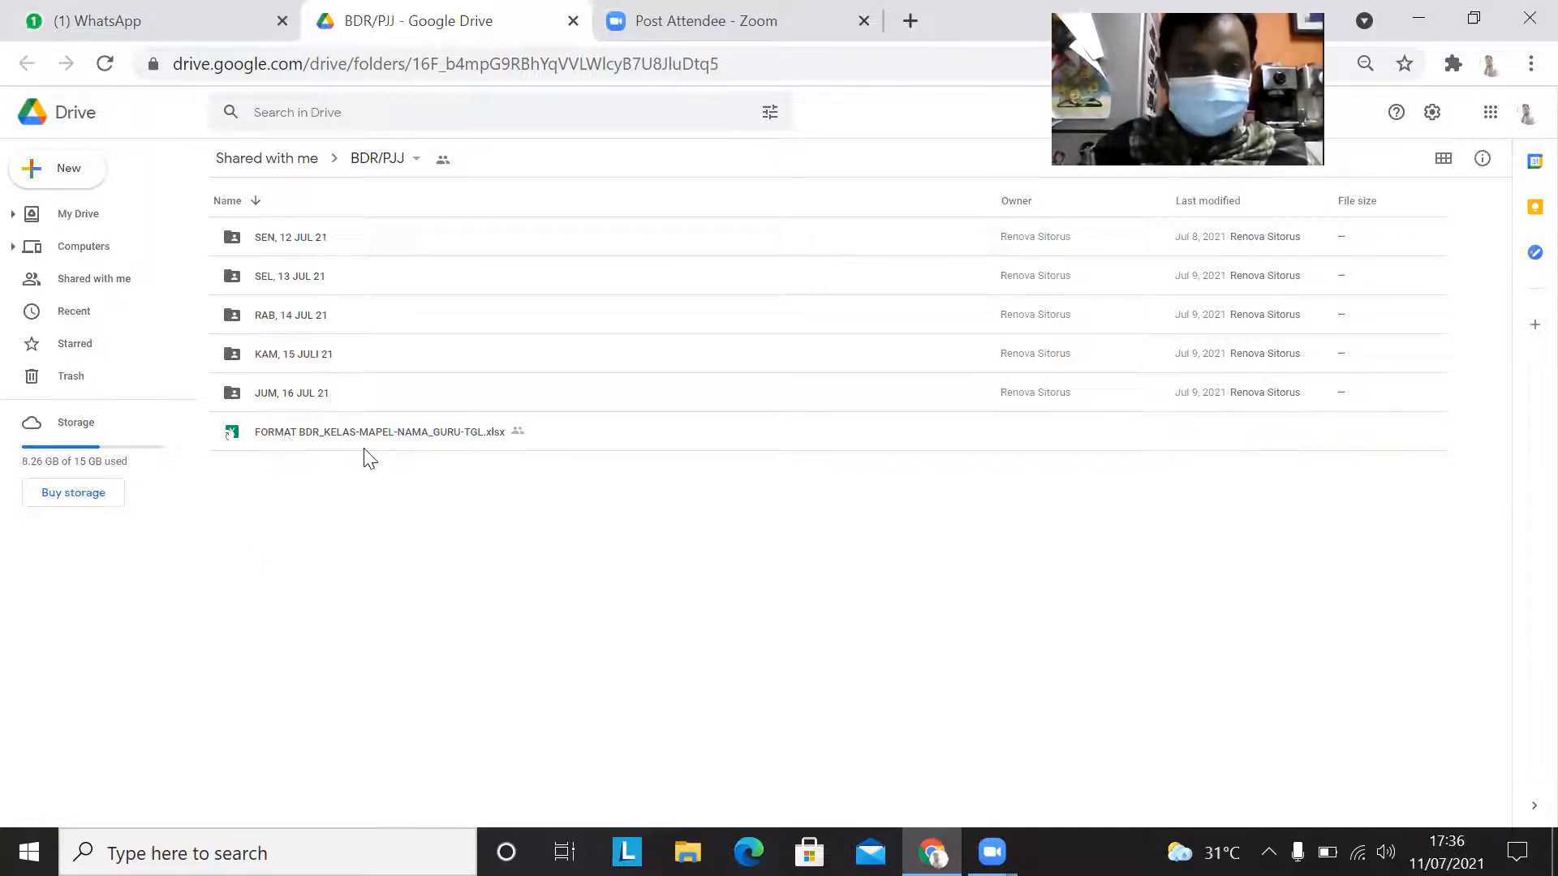
pyautogui.hotkey('ctrl', '+')
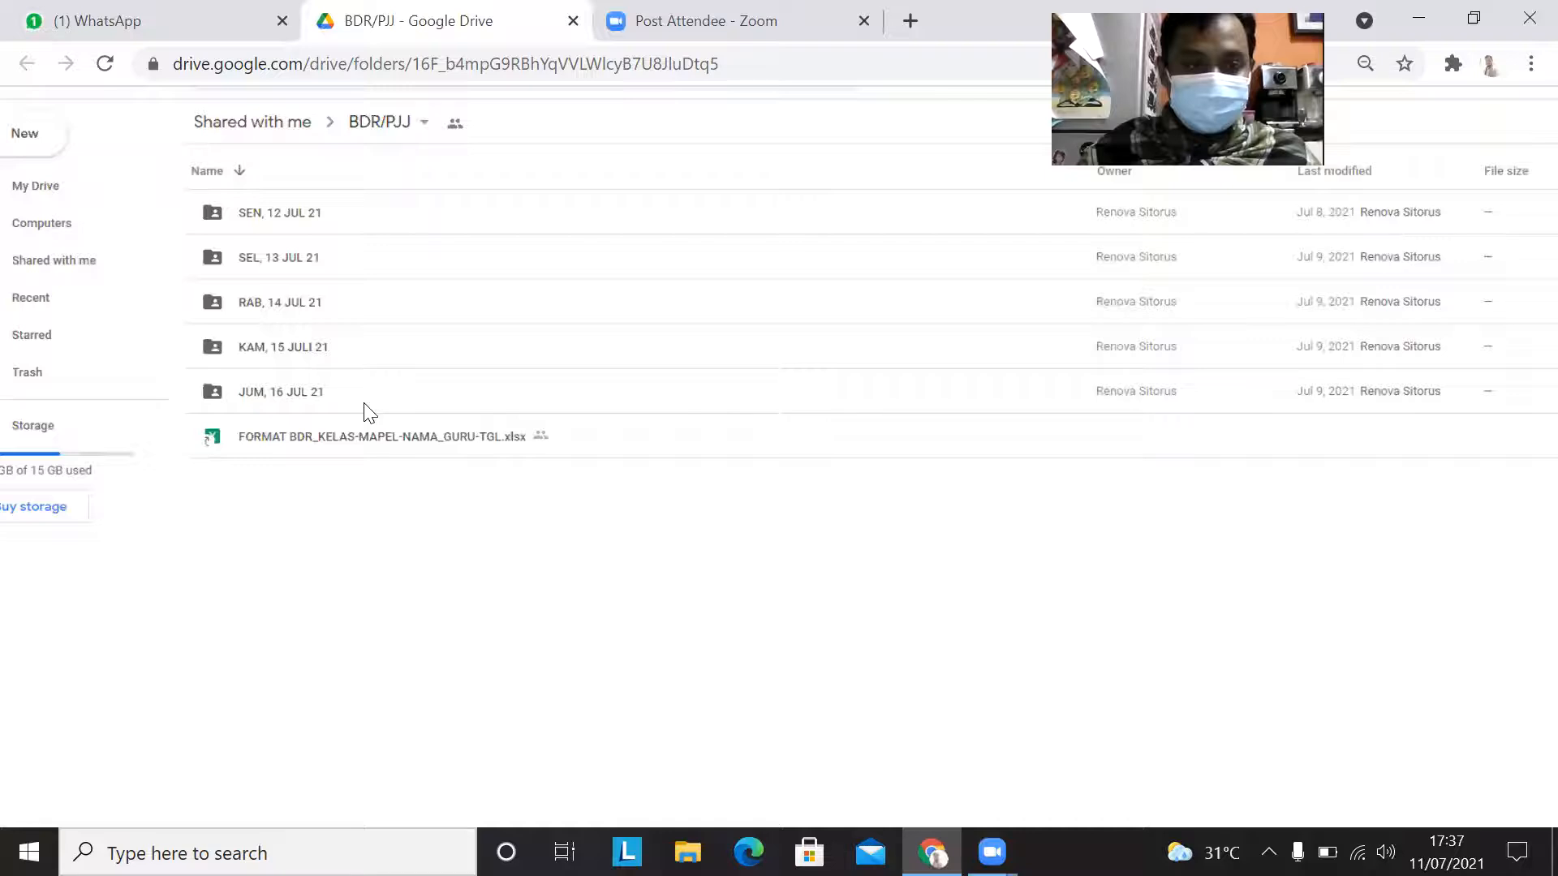
pyautogui.hotkey('ctrl', '+')
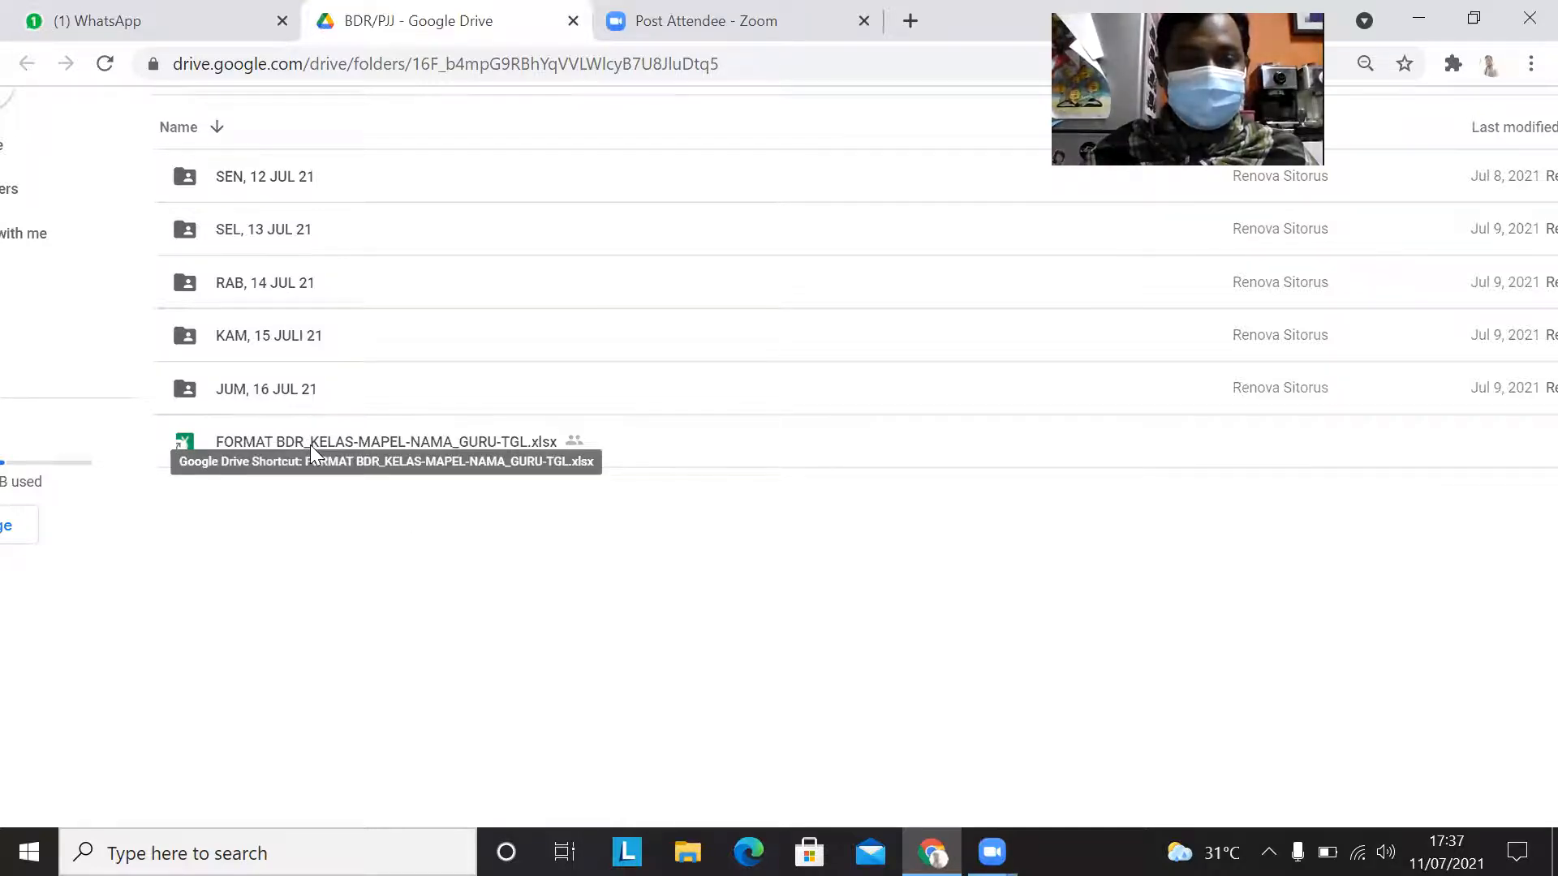
pyautogui.click(310, 445)
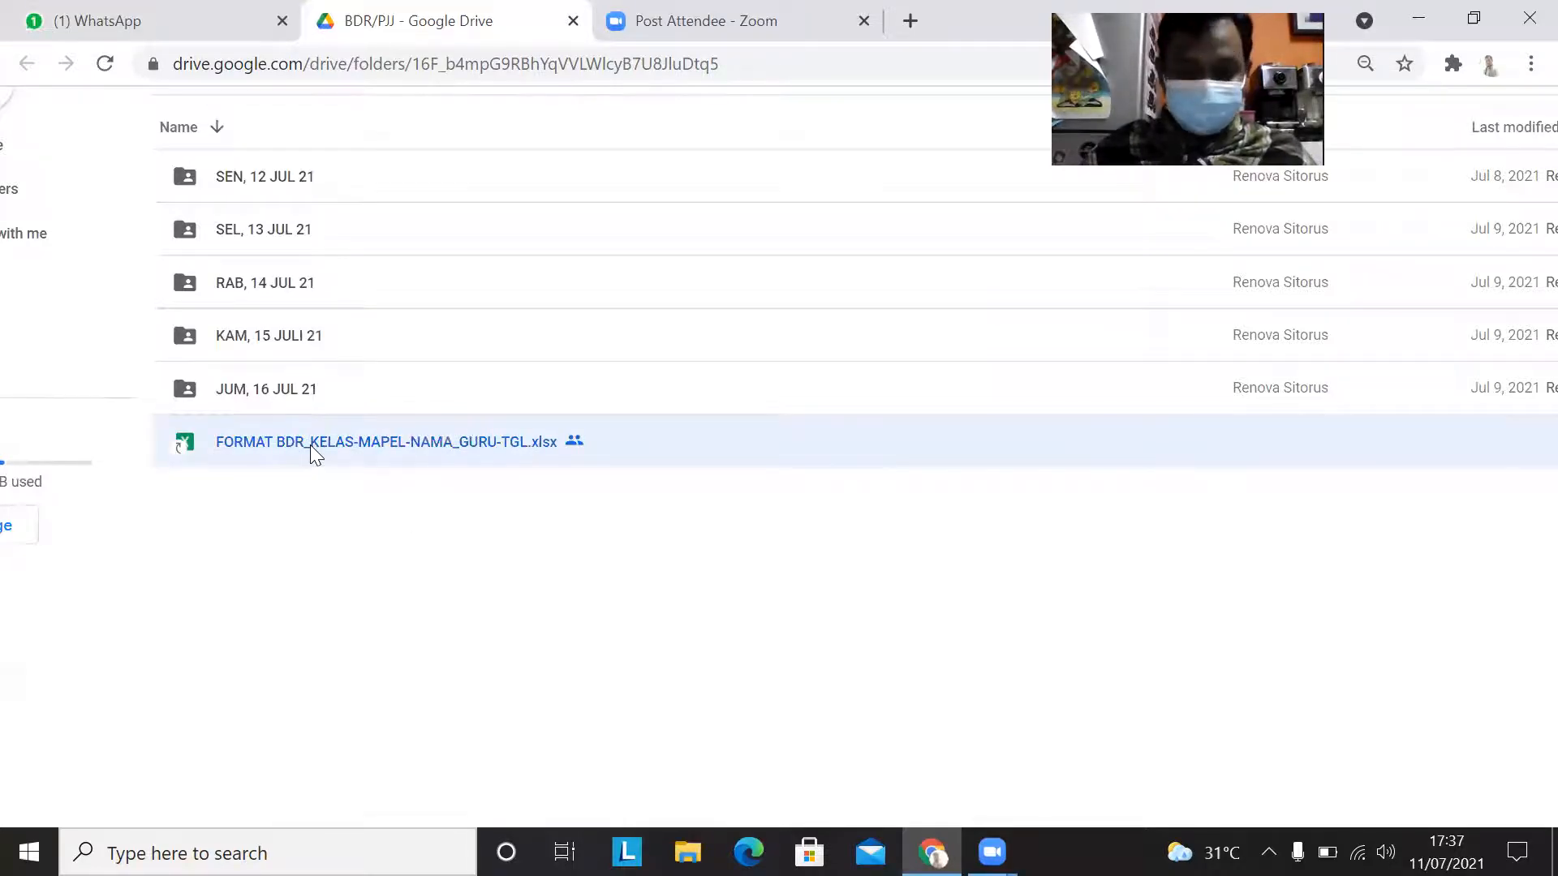
pyautogui.rightClick(310, 445)
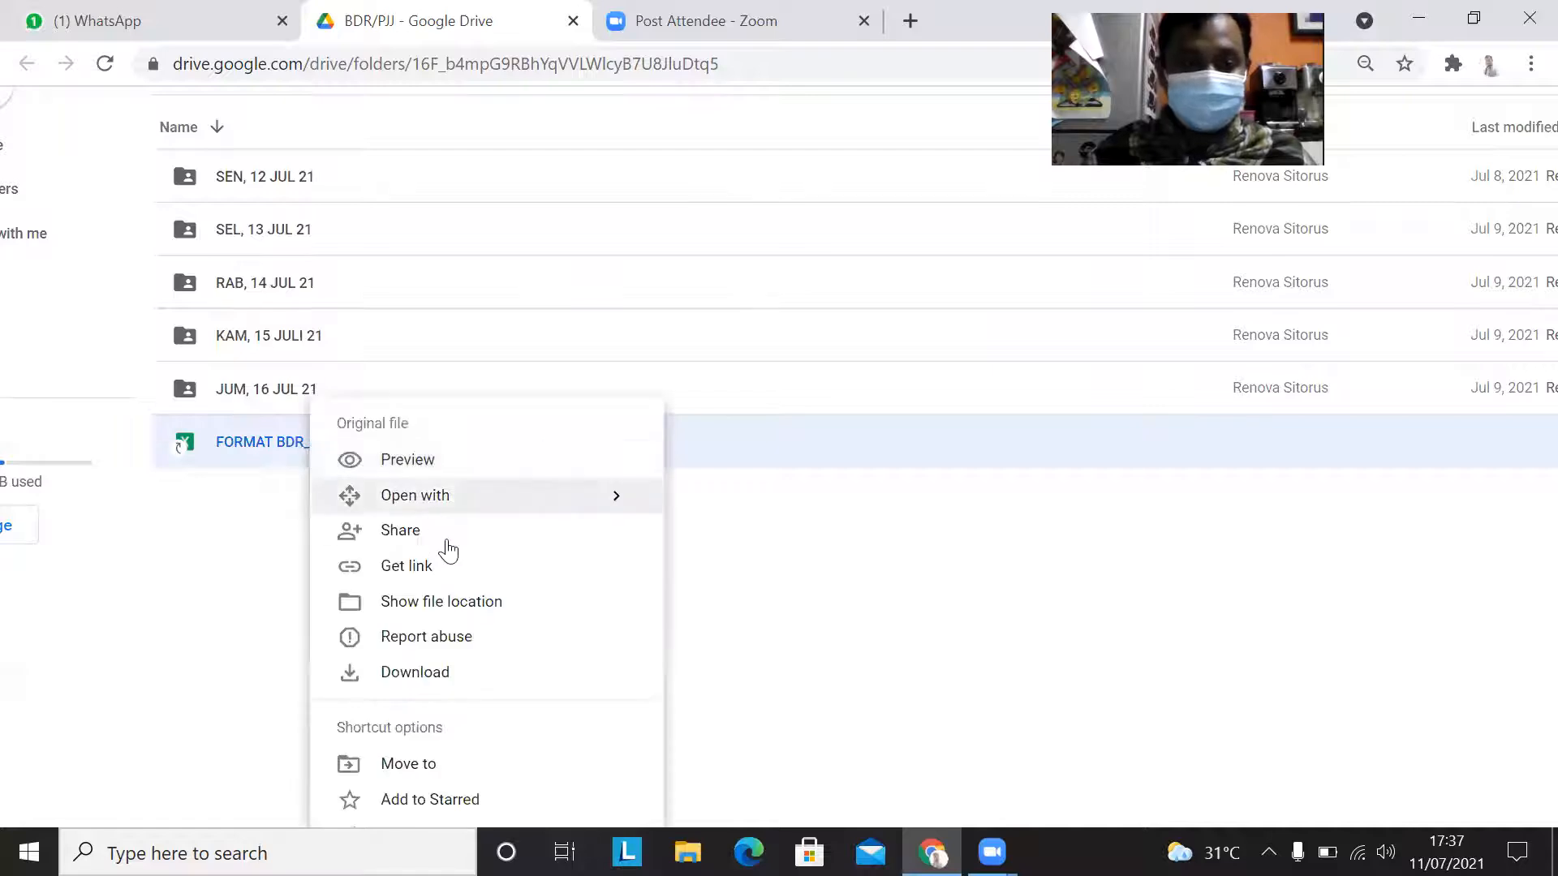
pyautogui.click(439, 680)
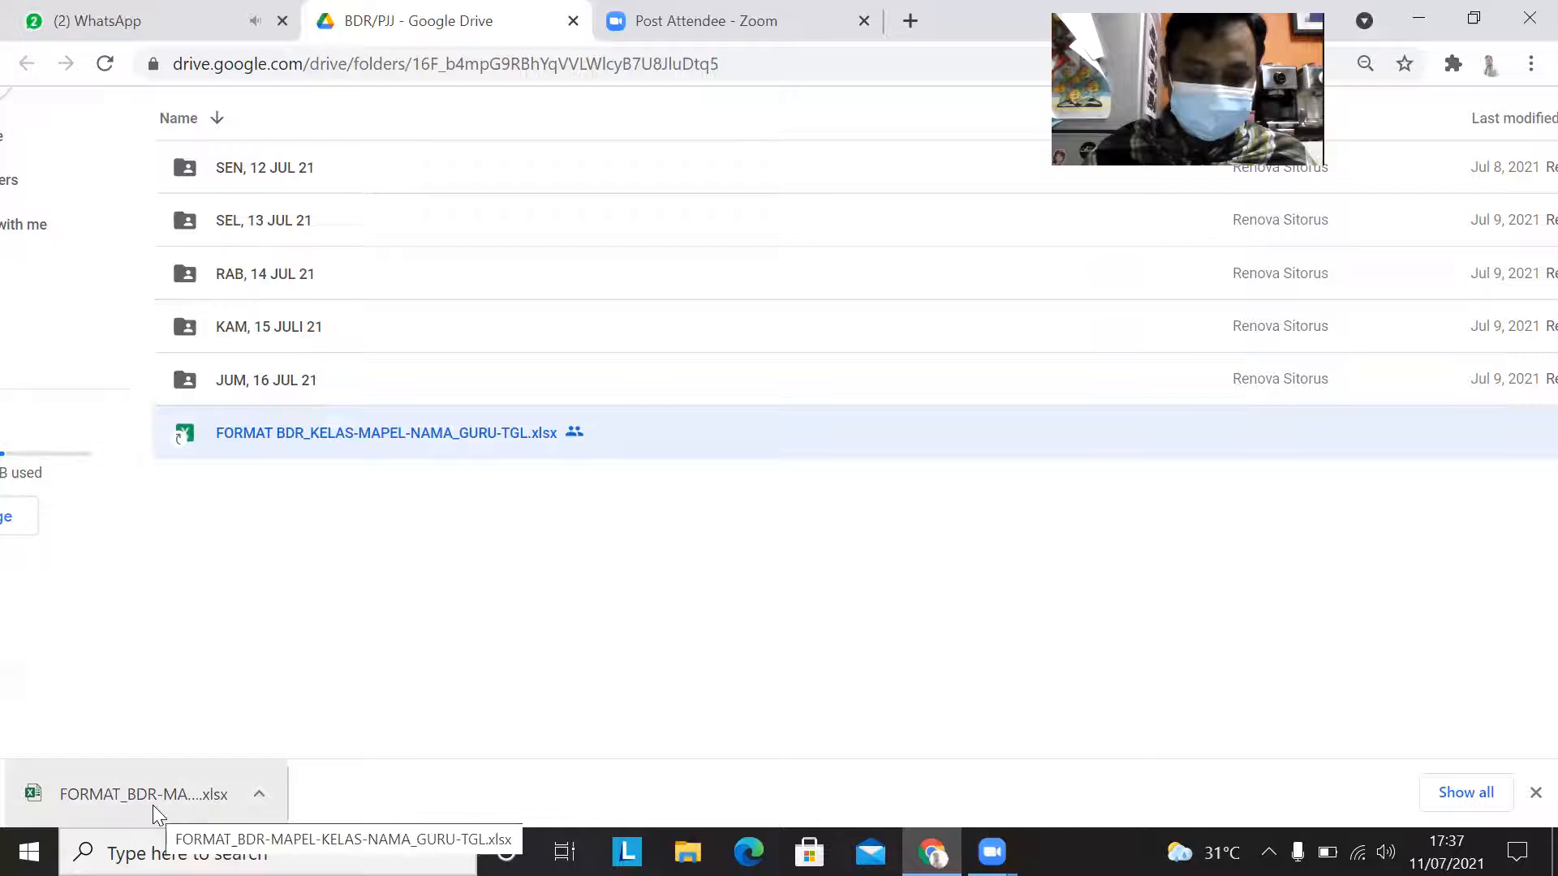
# Step: Show the downloaded FORMAT_BDR-MAPEL-KELAS-NAMA_GURU-TGL.xlsx in its folder and cut it for moving
pyautogui.rightClick(152, 805)
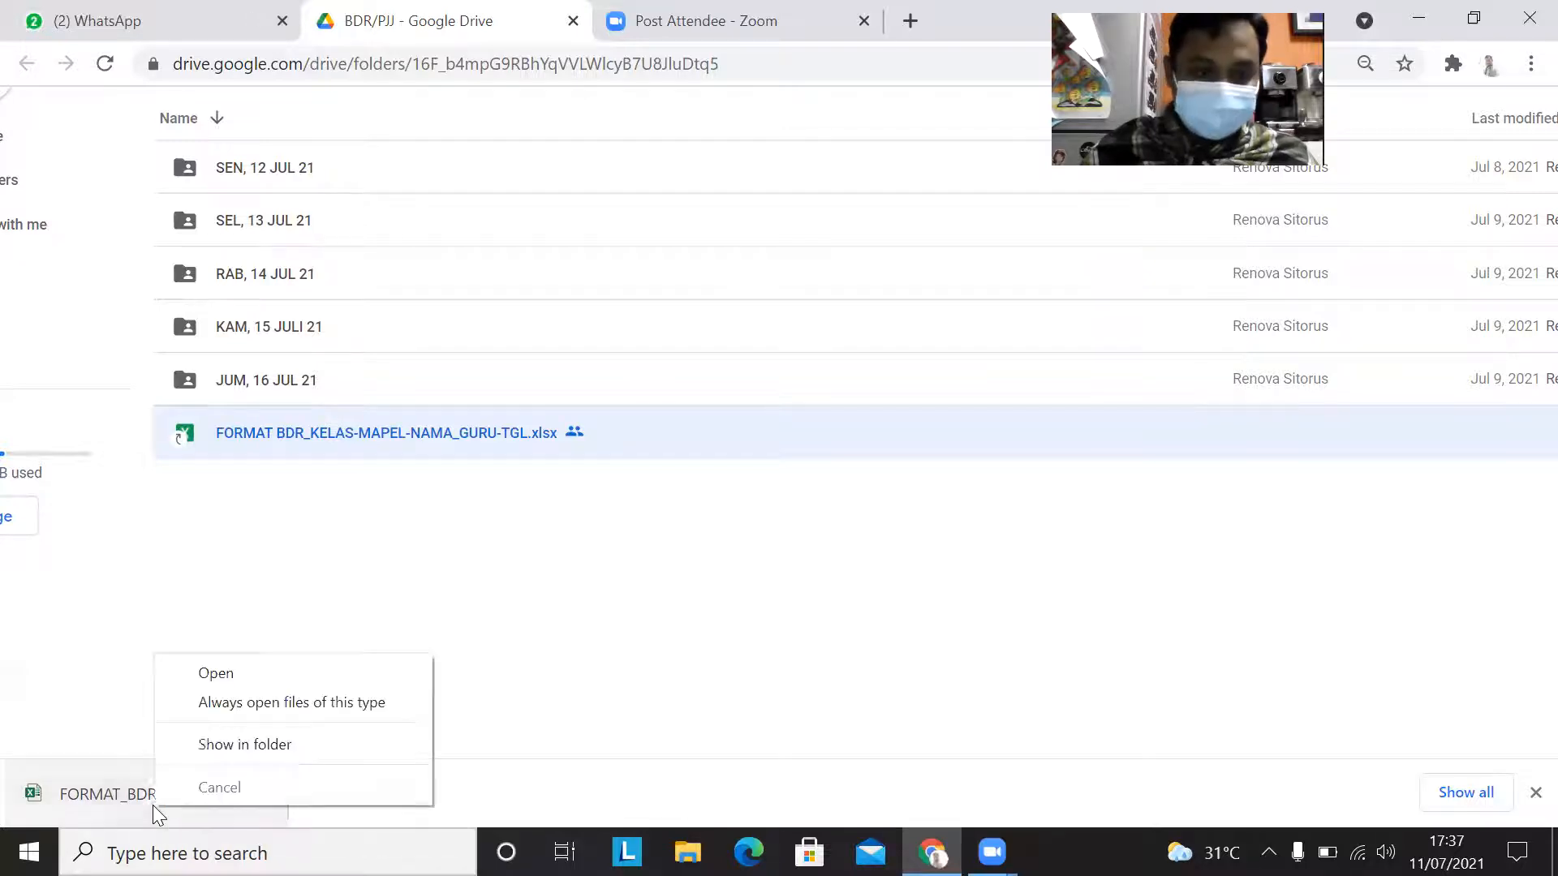
pyautogui.click(308, 745)
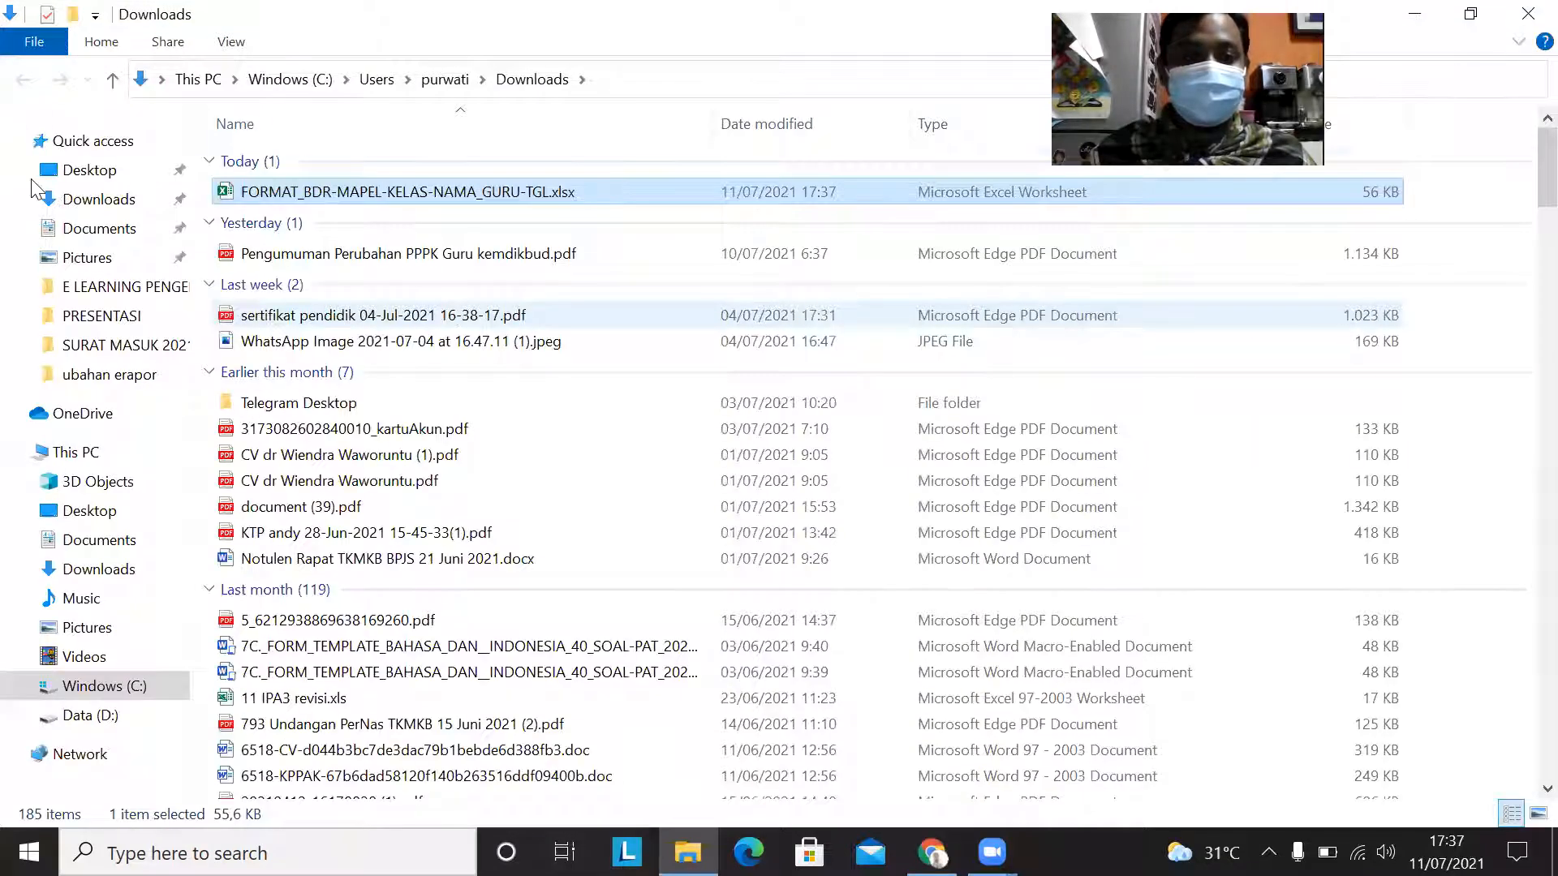
pyautogui.doubleClick(310, 194)
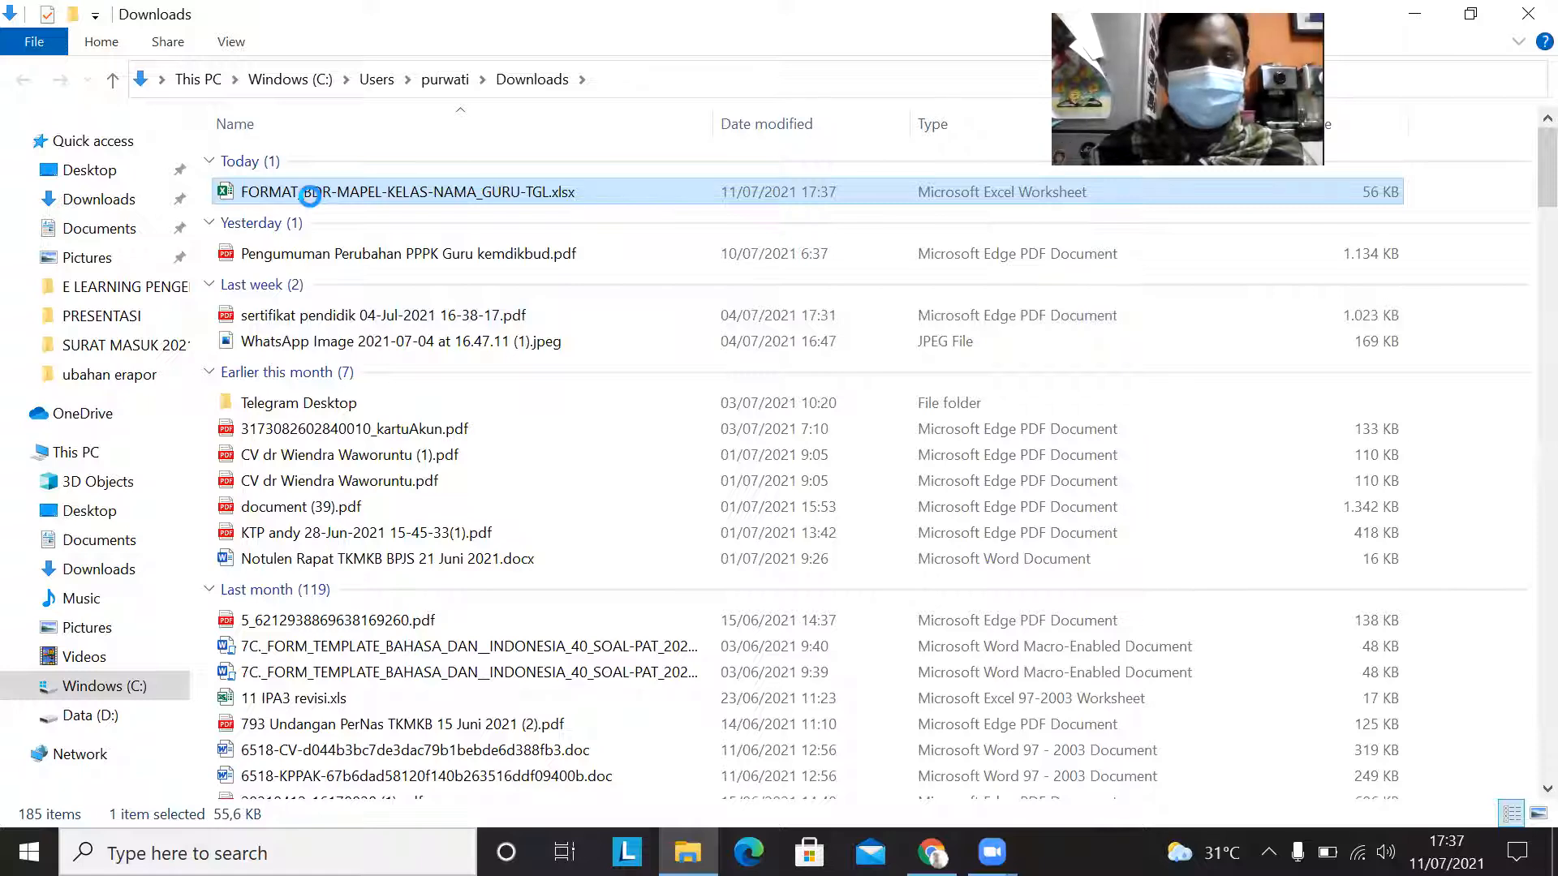
pyautogui.rightClick(310, 195)
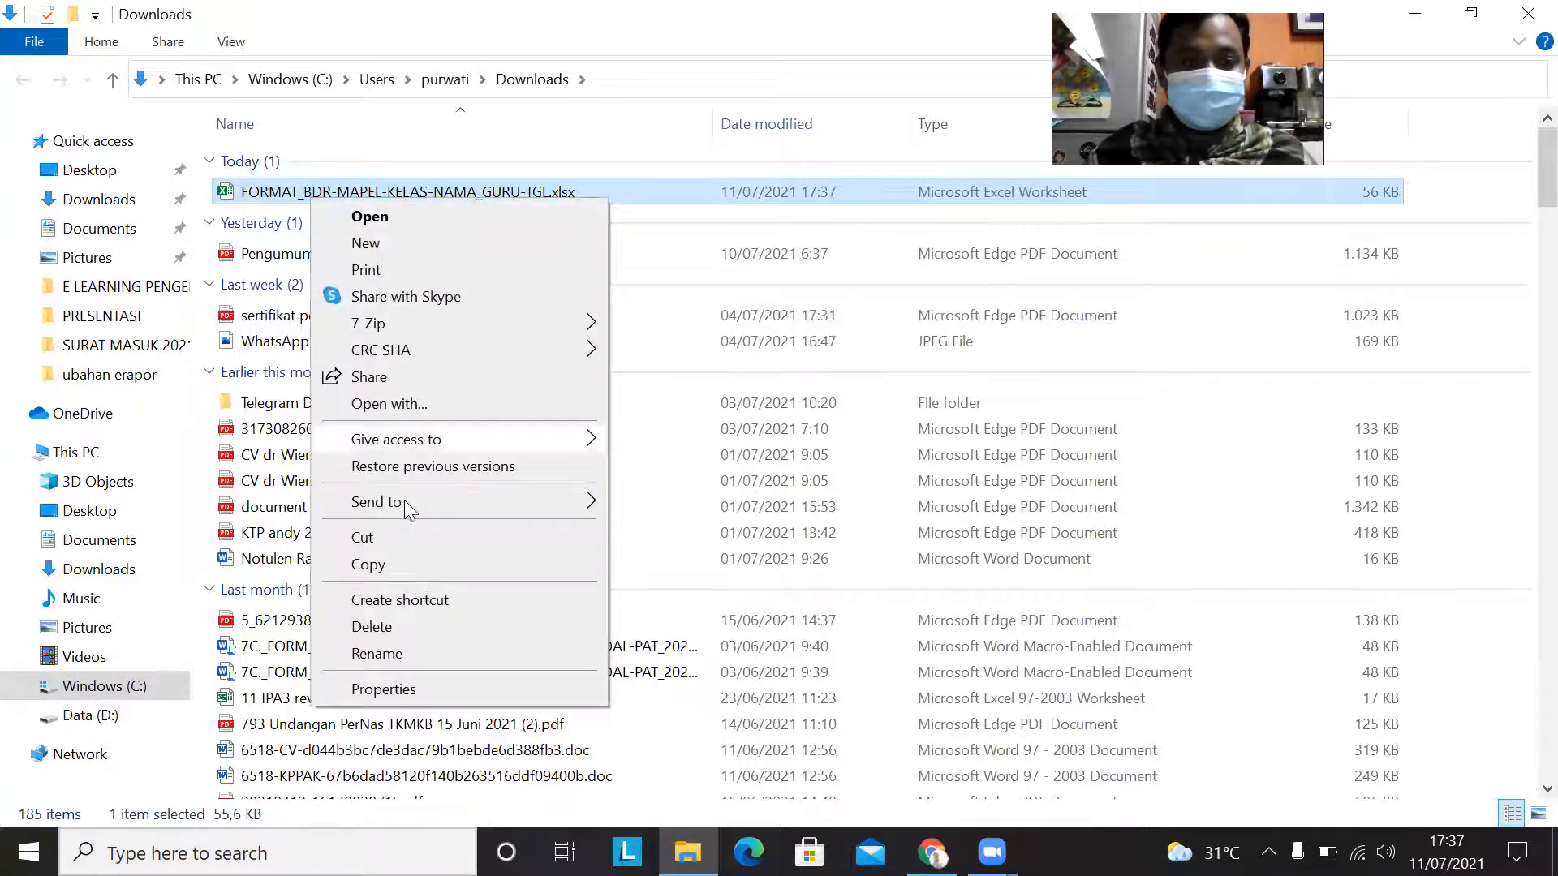
pyautogui.click(387, 537)
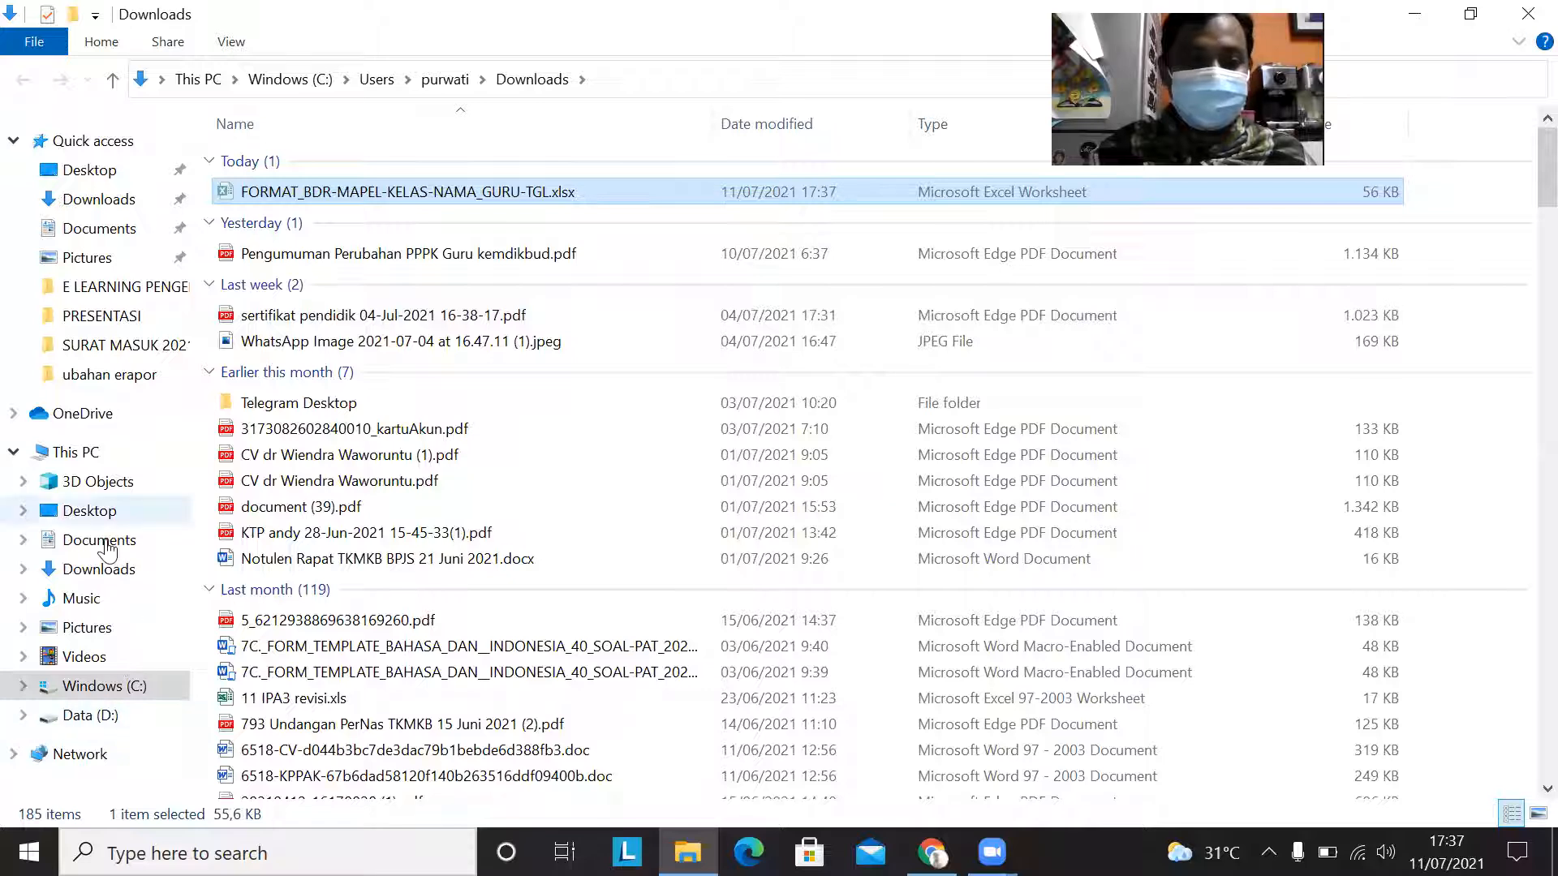
# Step: Create a folder named LAPORAN BDR TP 21-22 inside the teacher's personal data folder on Data (D:)
pyautogui.click(88, 716)
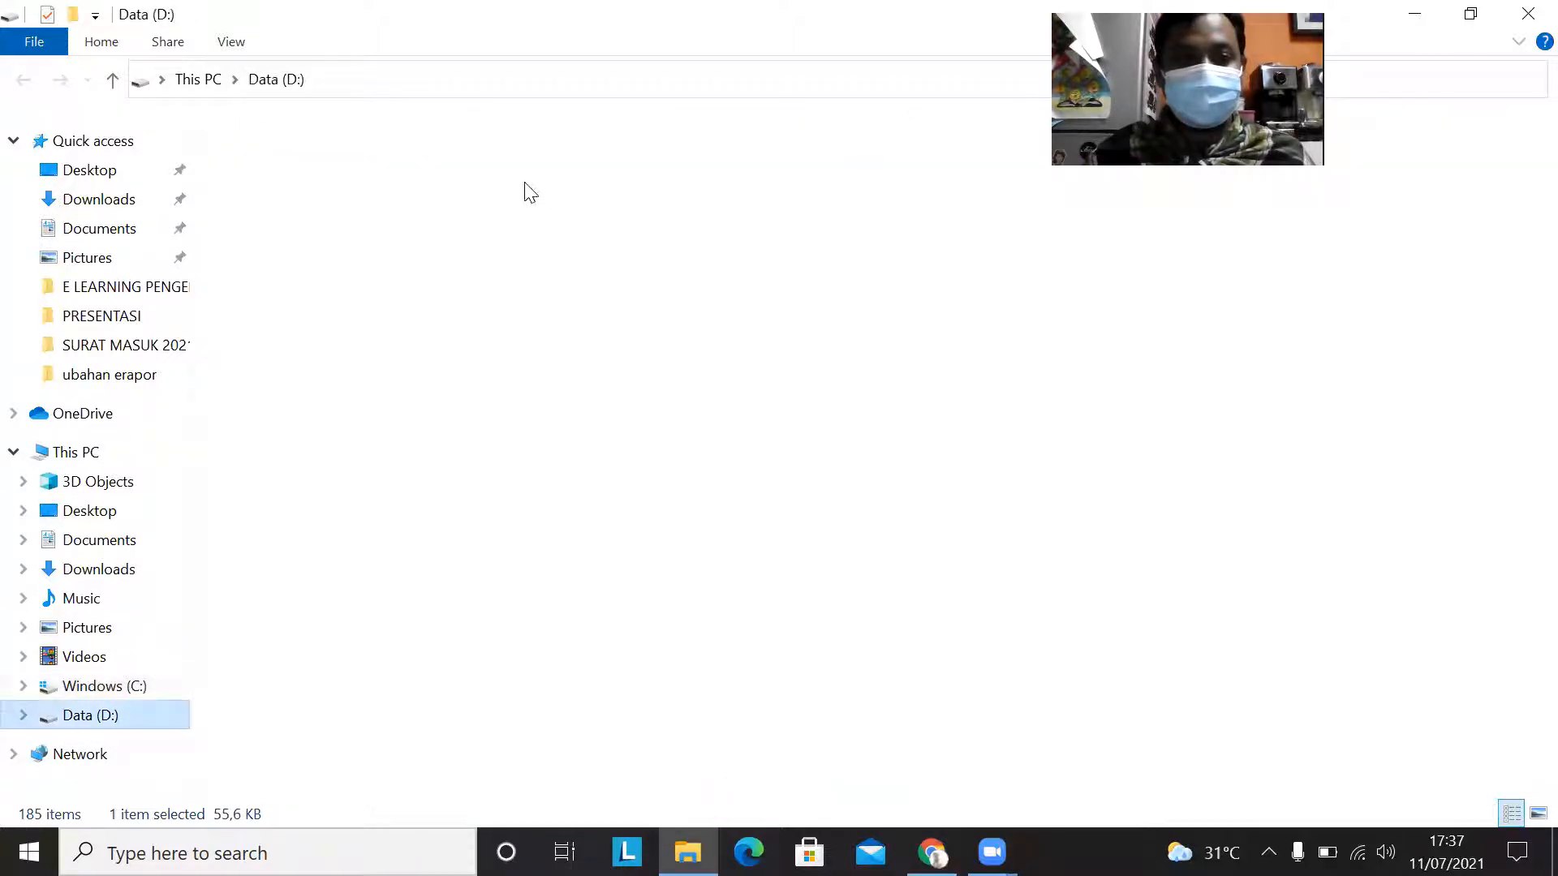
pyautogui.click(281, 185)
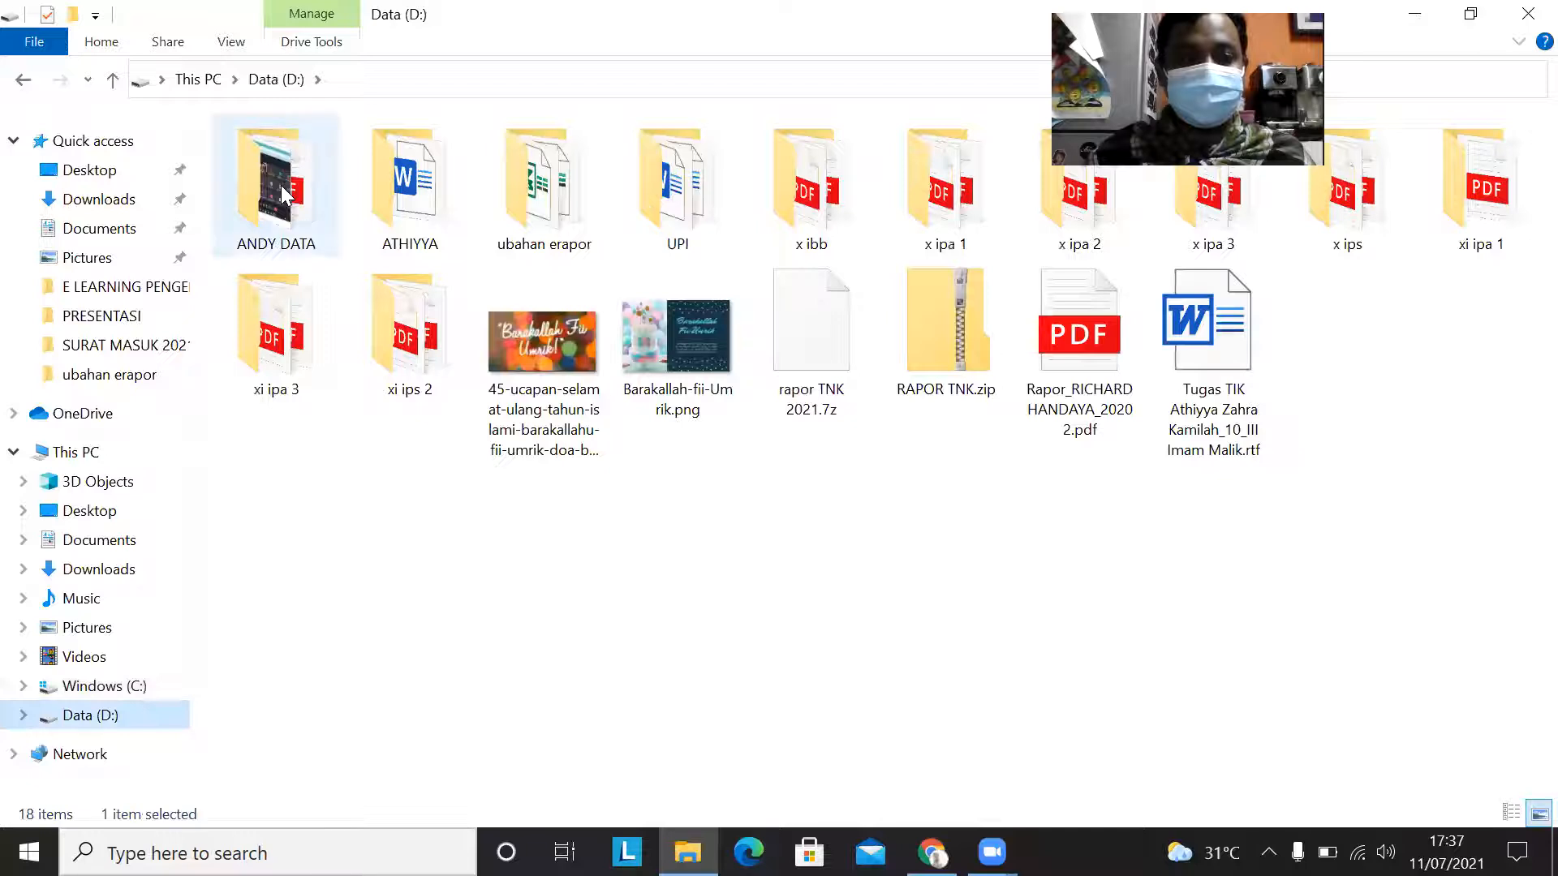
pyautogui.doubleClick(281, 185)
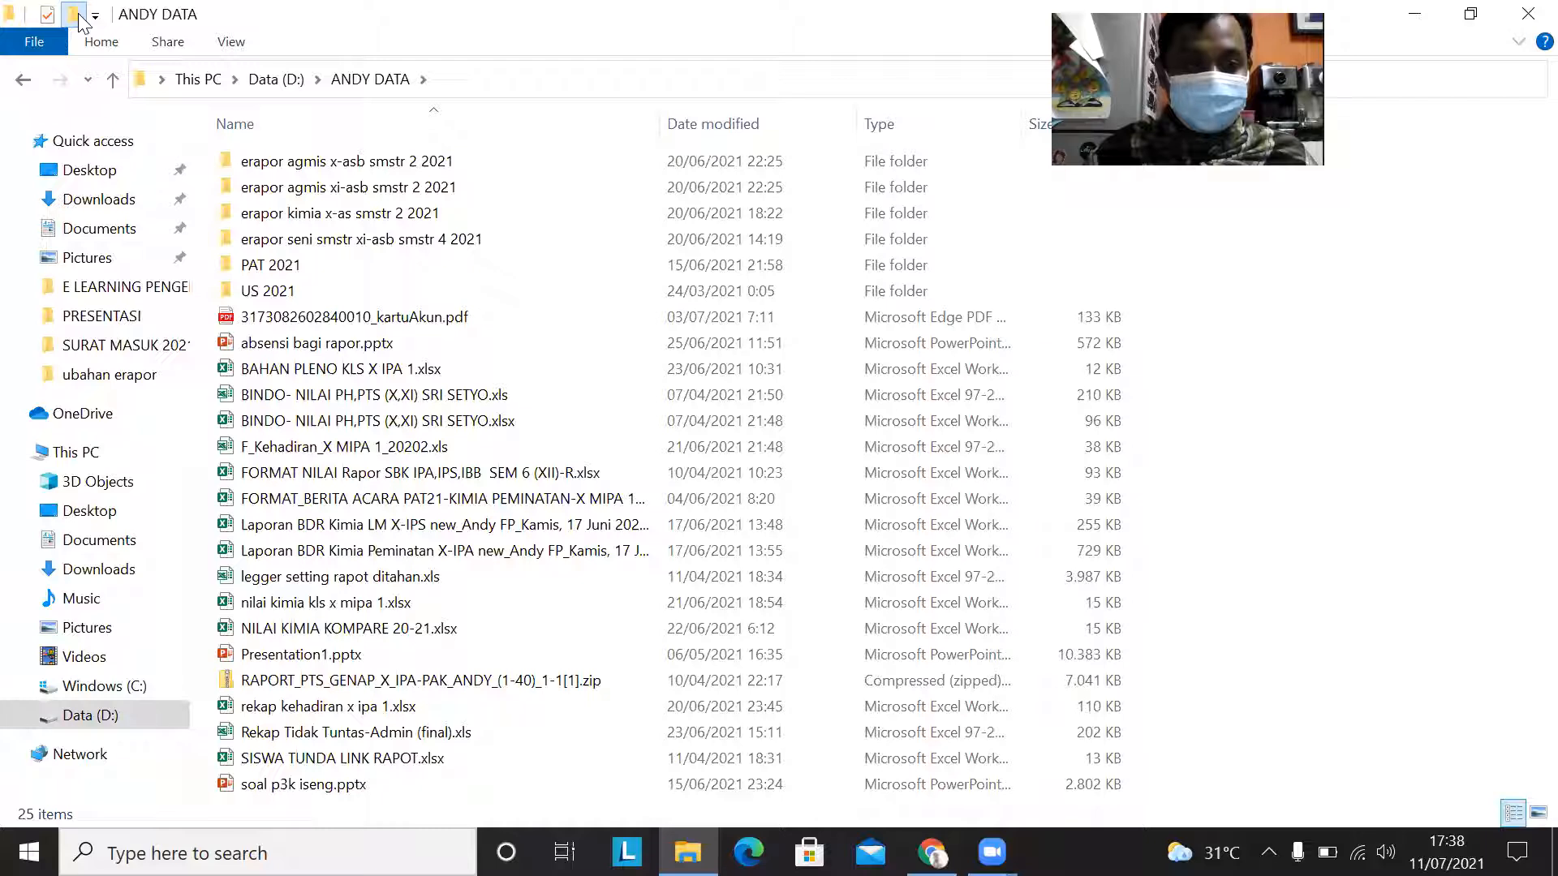
pyautogui.click(74, 15)
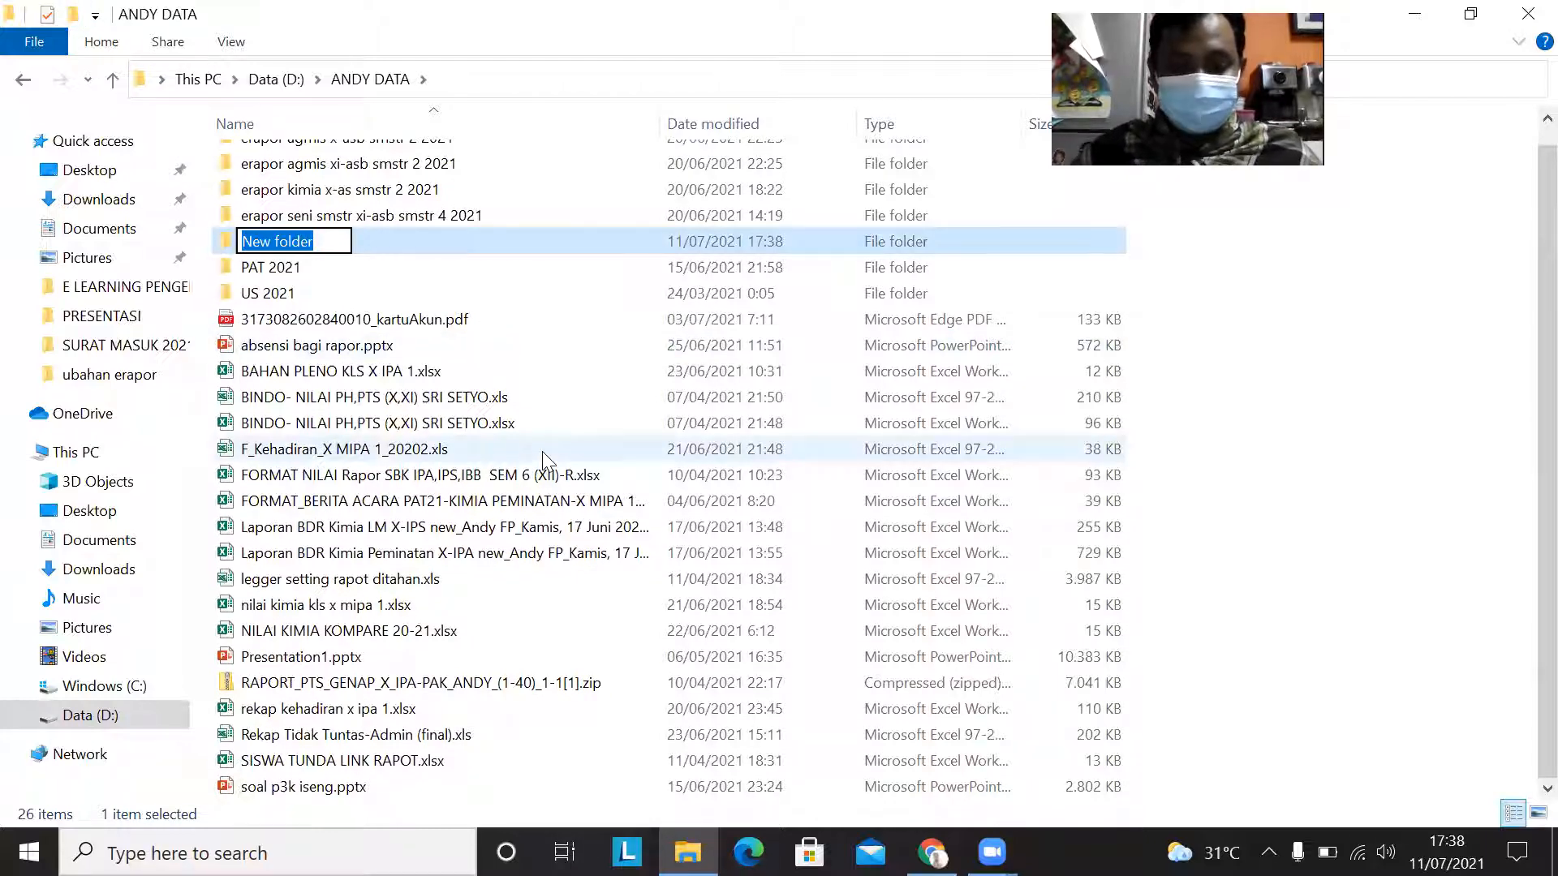
pyautogui.write('LAPORAN')
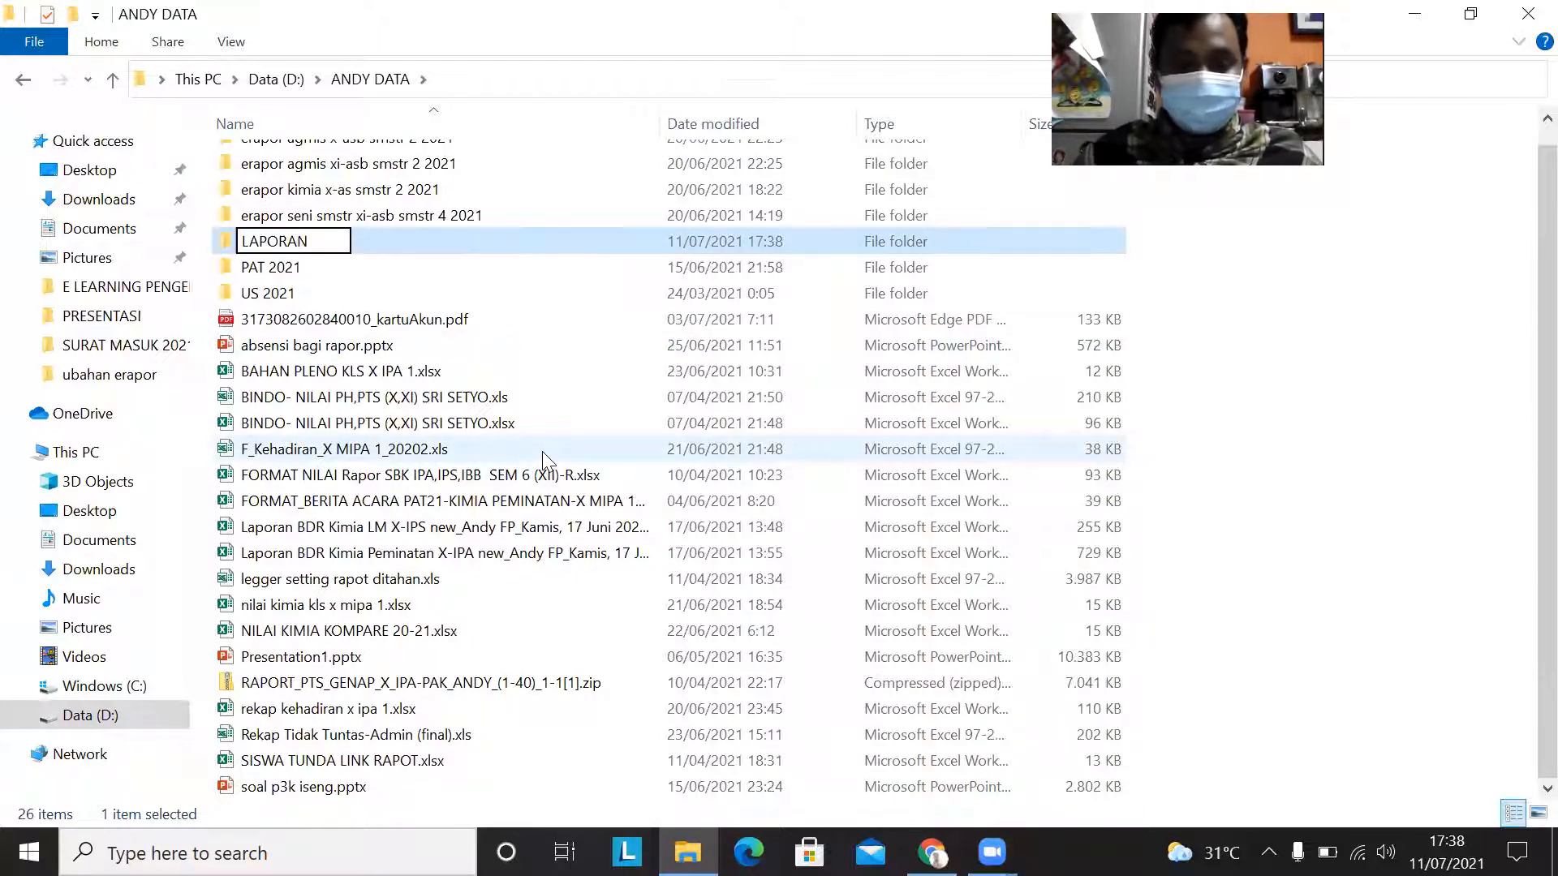
pyautogui.write(' BDR ')
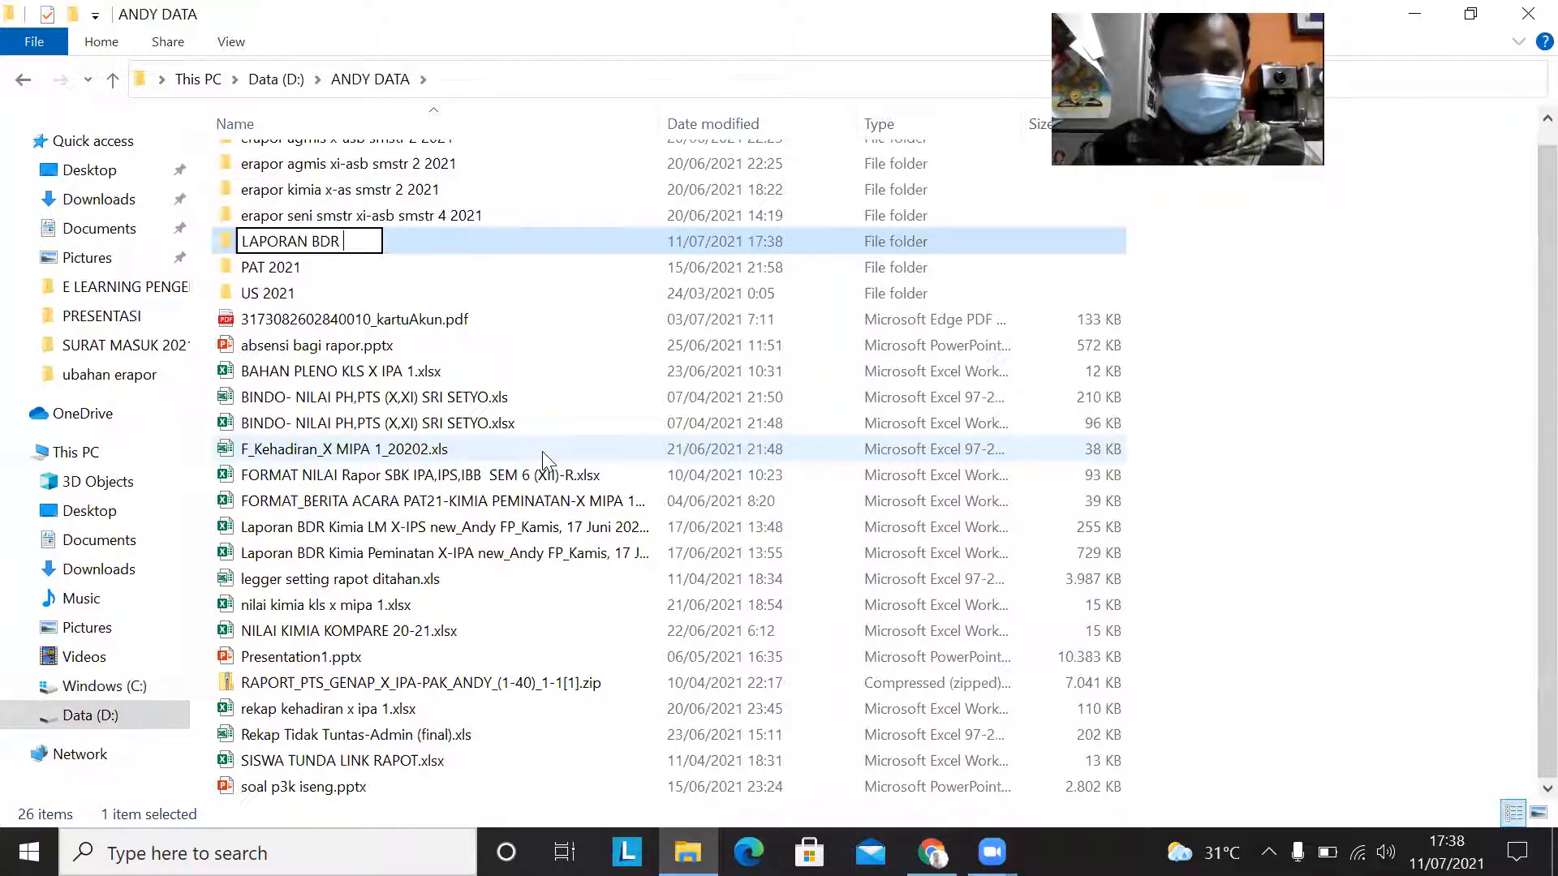
pyautogui.write('TP 21-22')
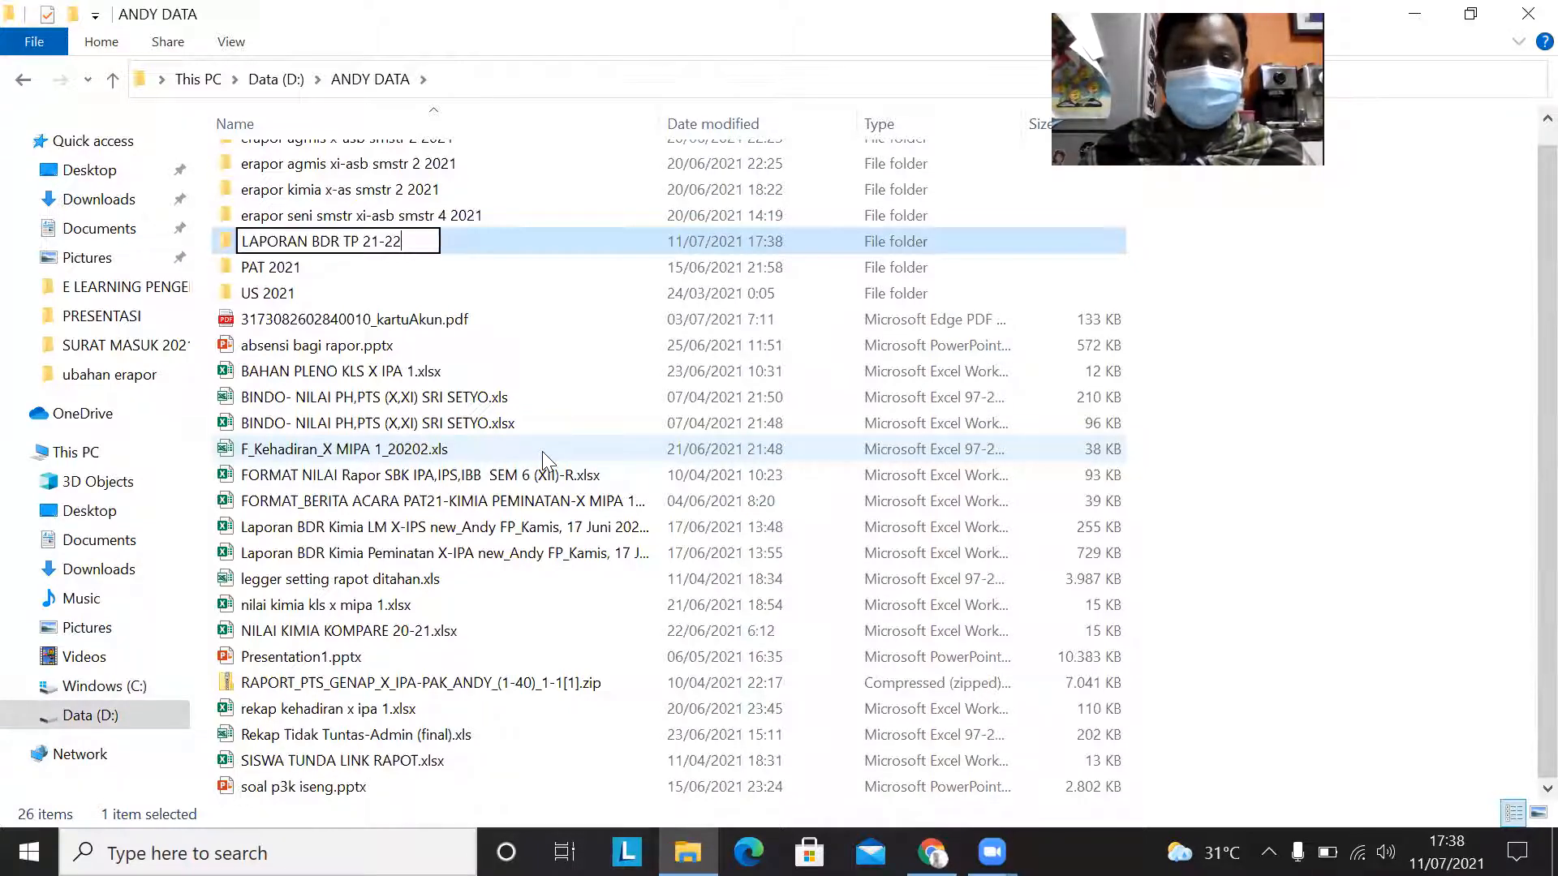
pyautogui.press('Return')
pyautogui.press('Return')
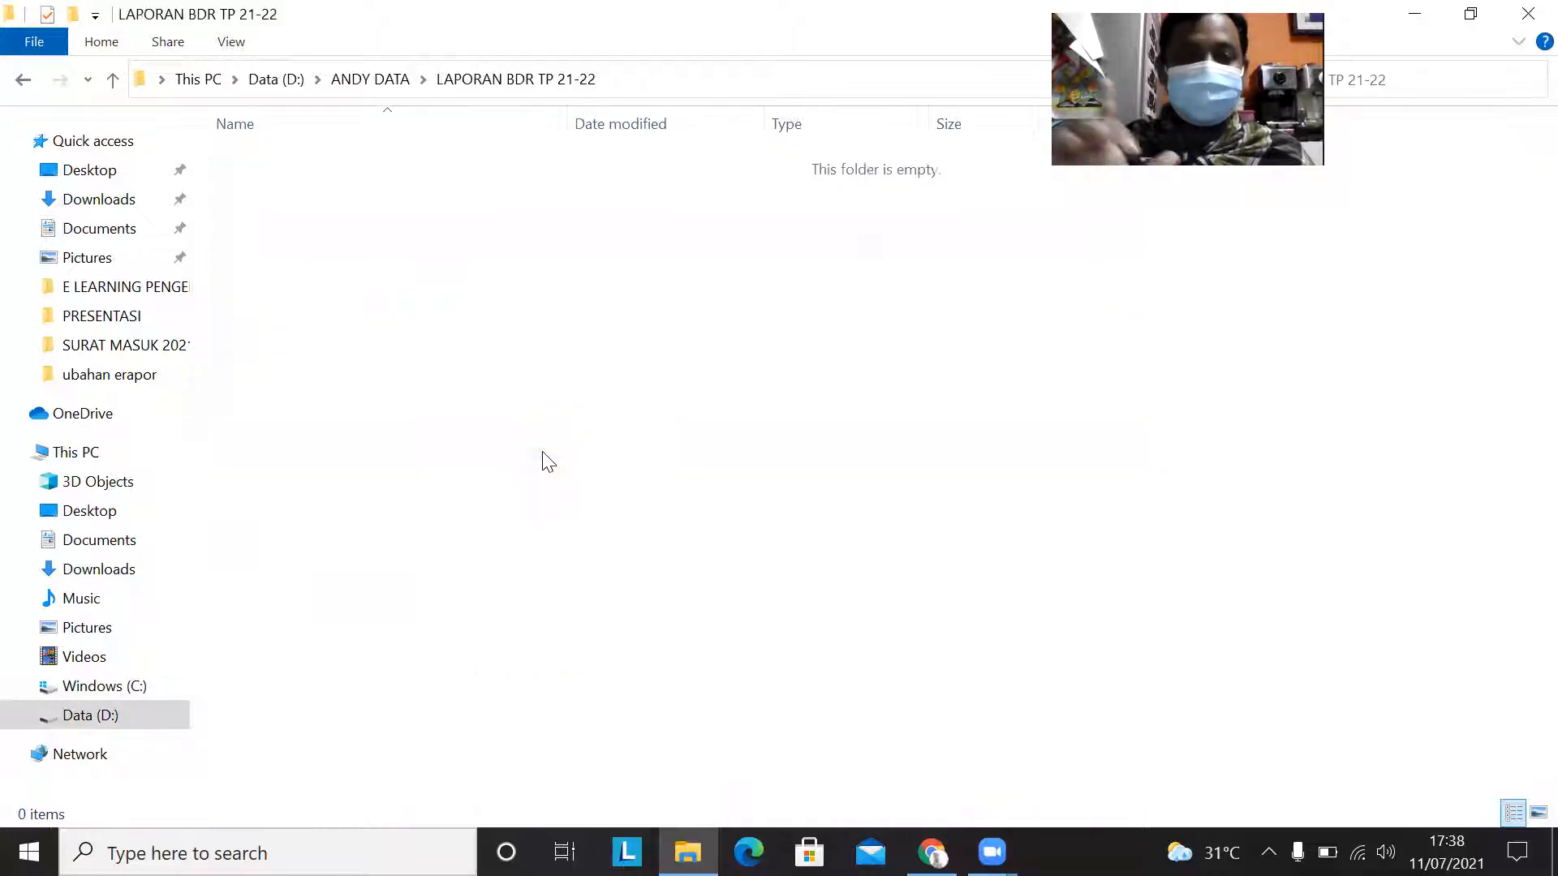
# Step: Open the LAPORAN BDR TP 21-22 folder and paste the cut template file into it
pyautogui.rightClick(421, 283)
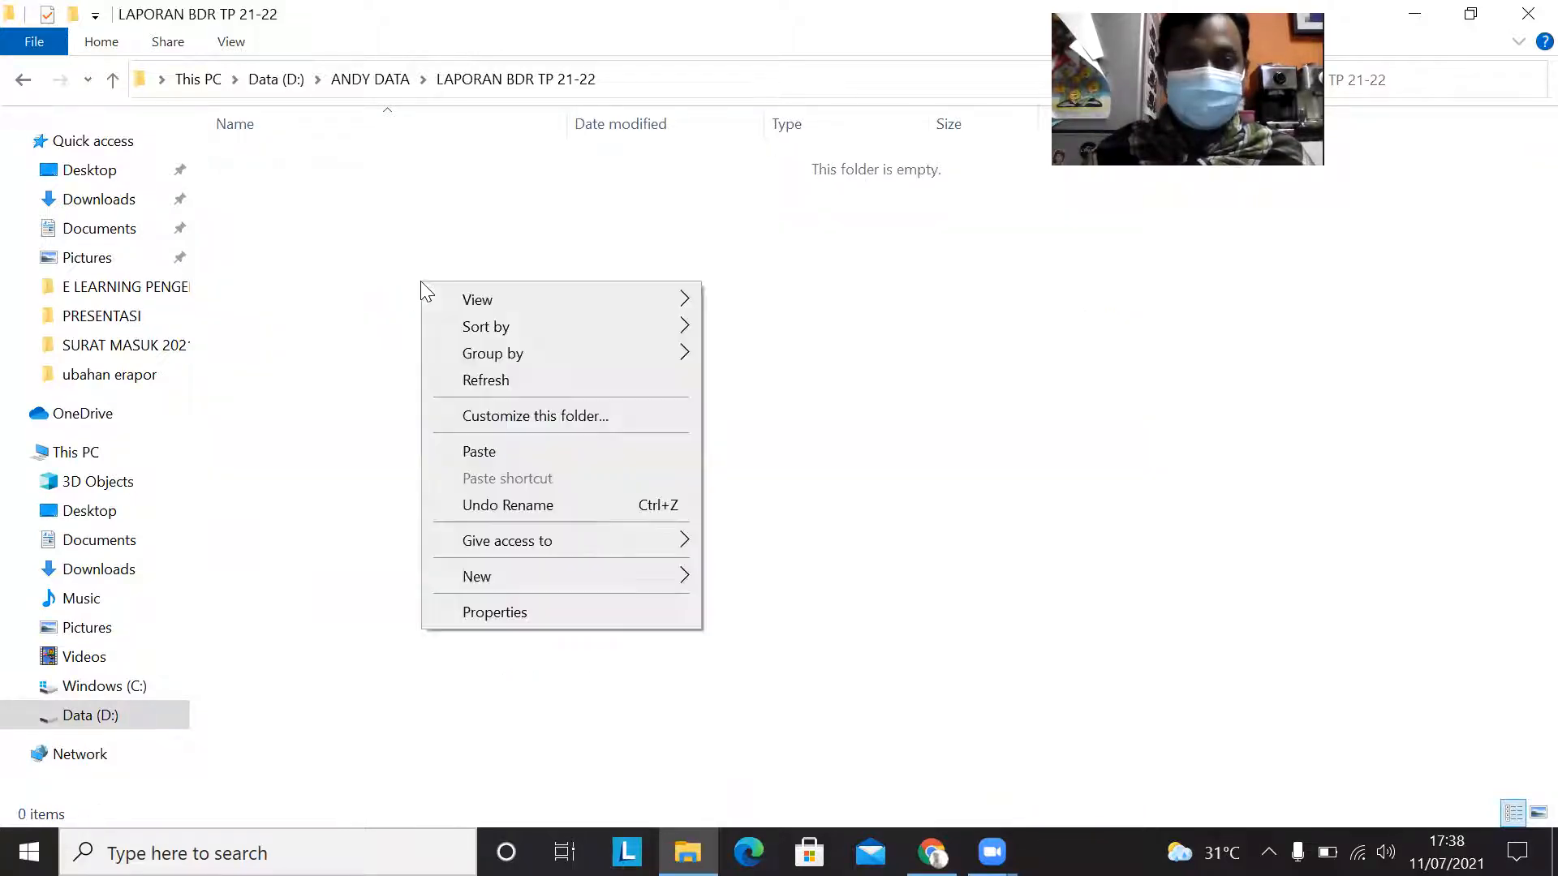
pyautogui.click(497, 453)
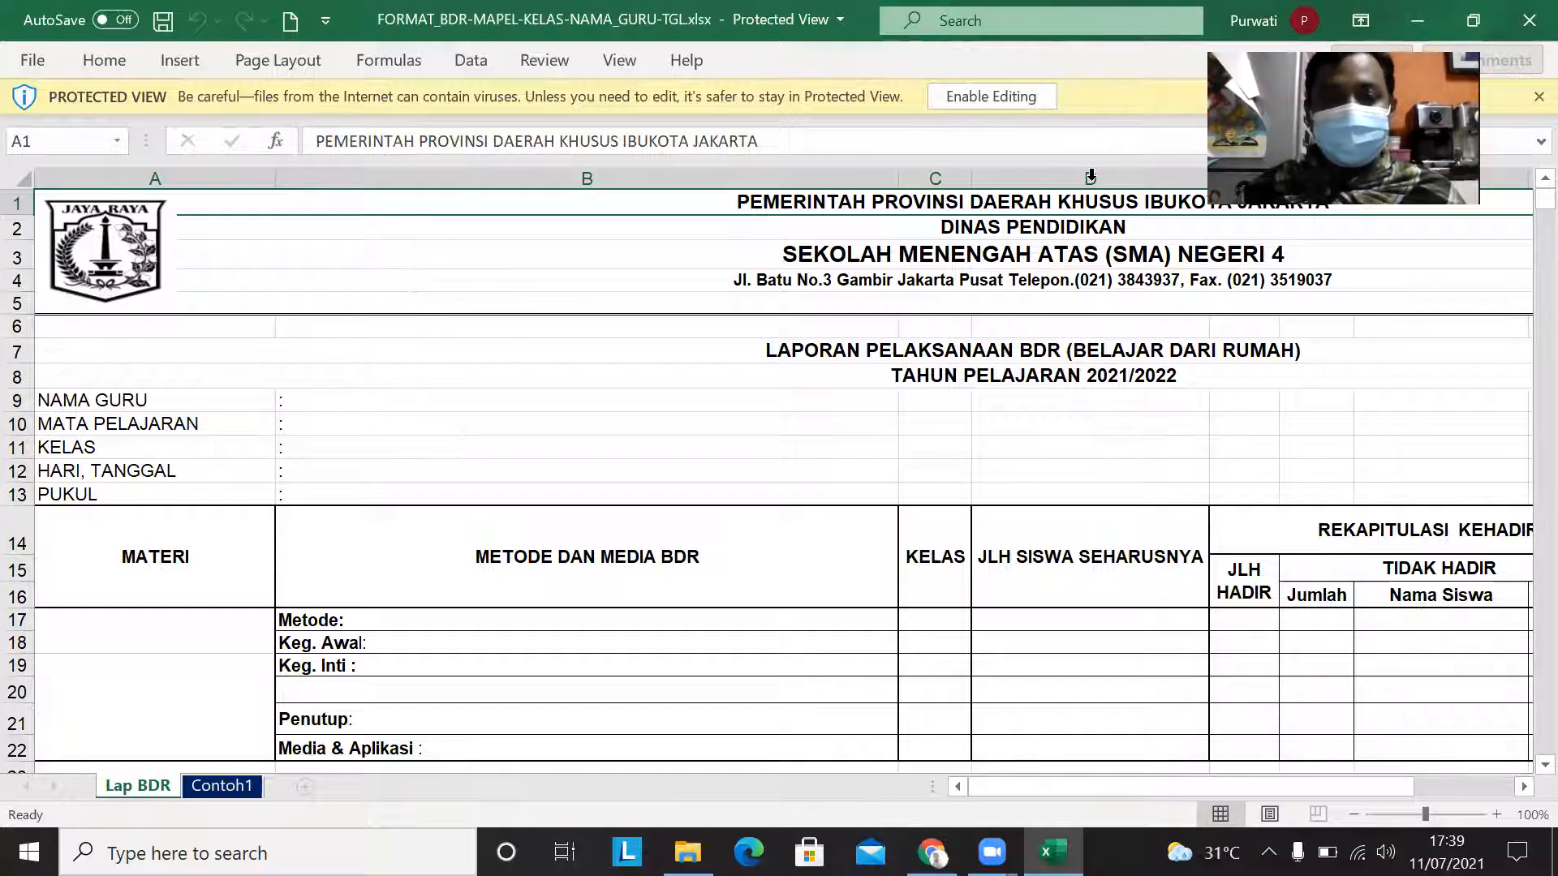
# Step: Enable editing in the protected report template and enter the teacher's full name after the colon in the NAMA GURU row
pyautogui.click(1017, 96)
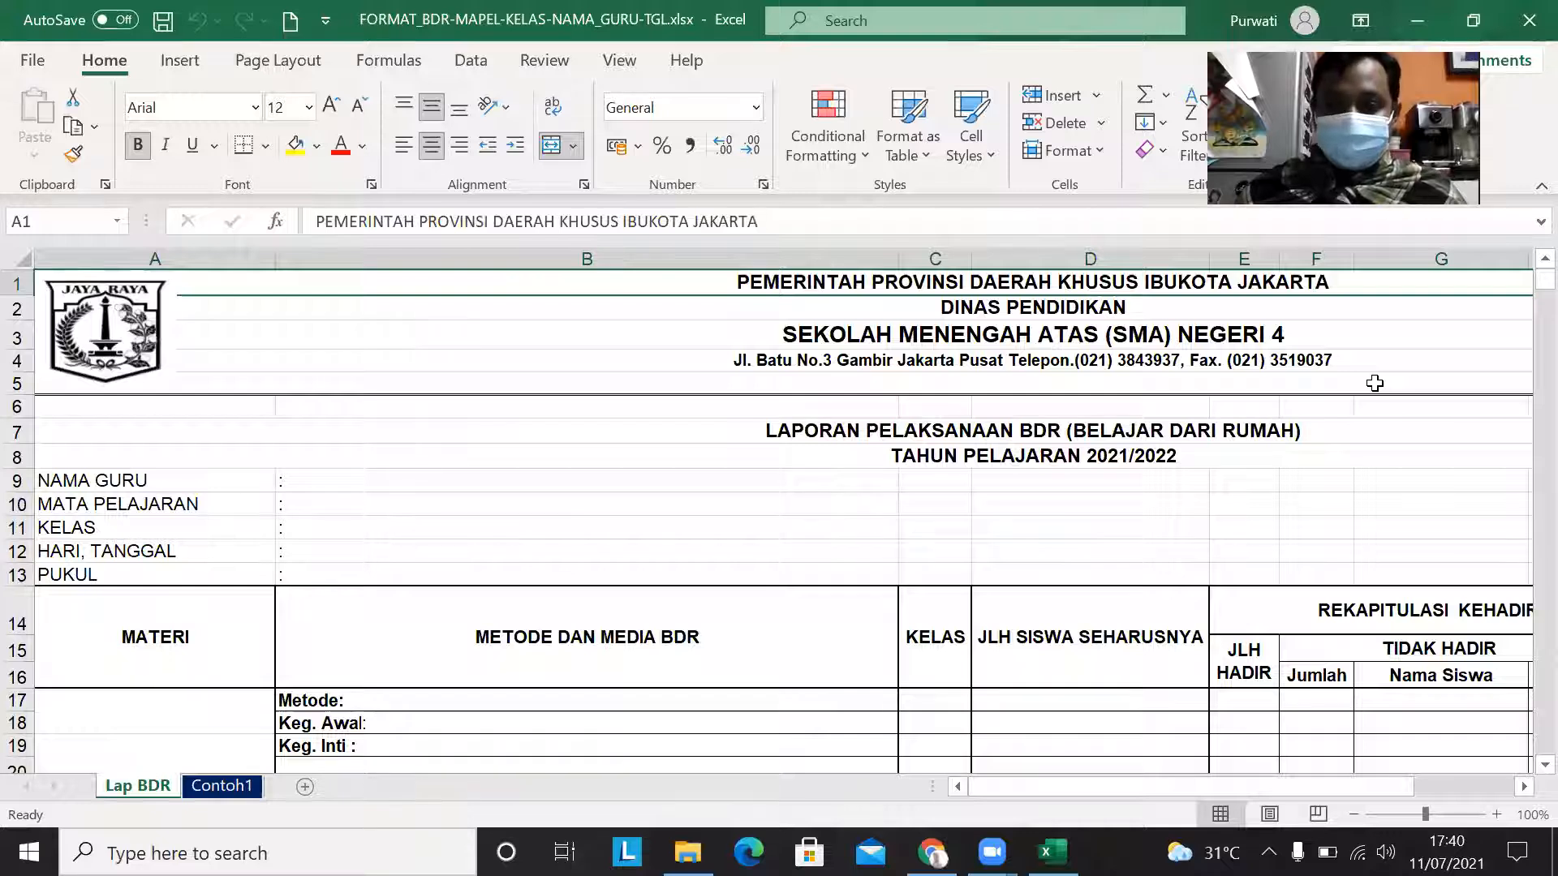
pyautogui.click(1353, 815)
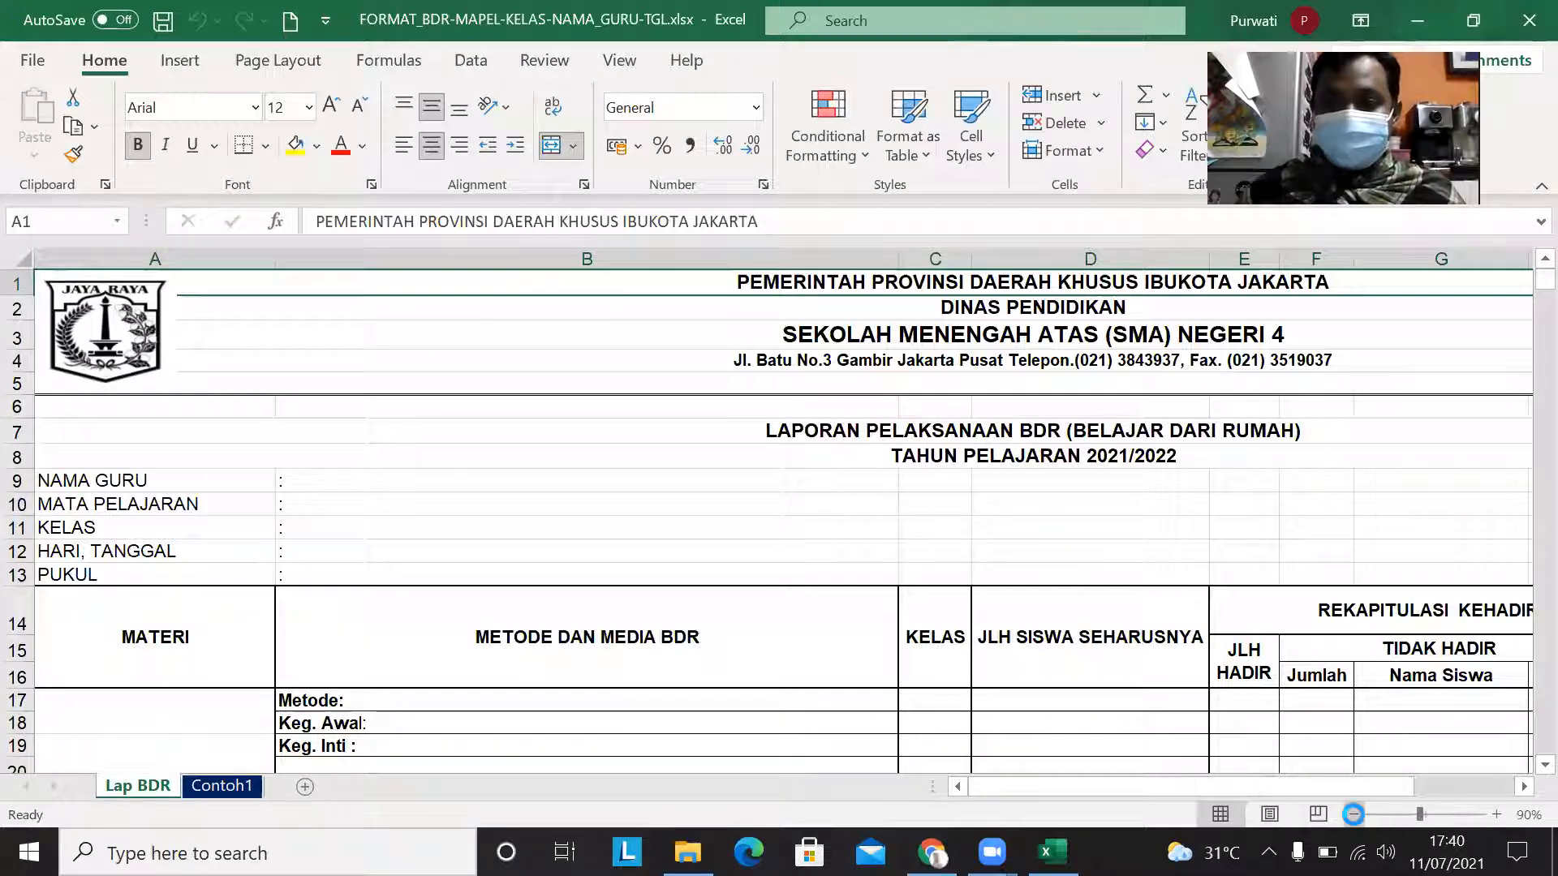
pyautogui.click(1080, 477)
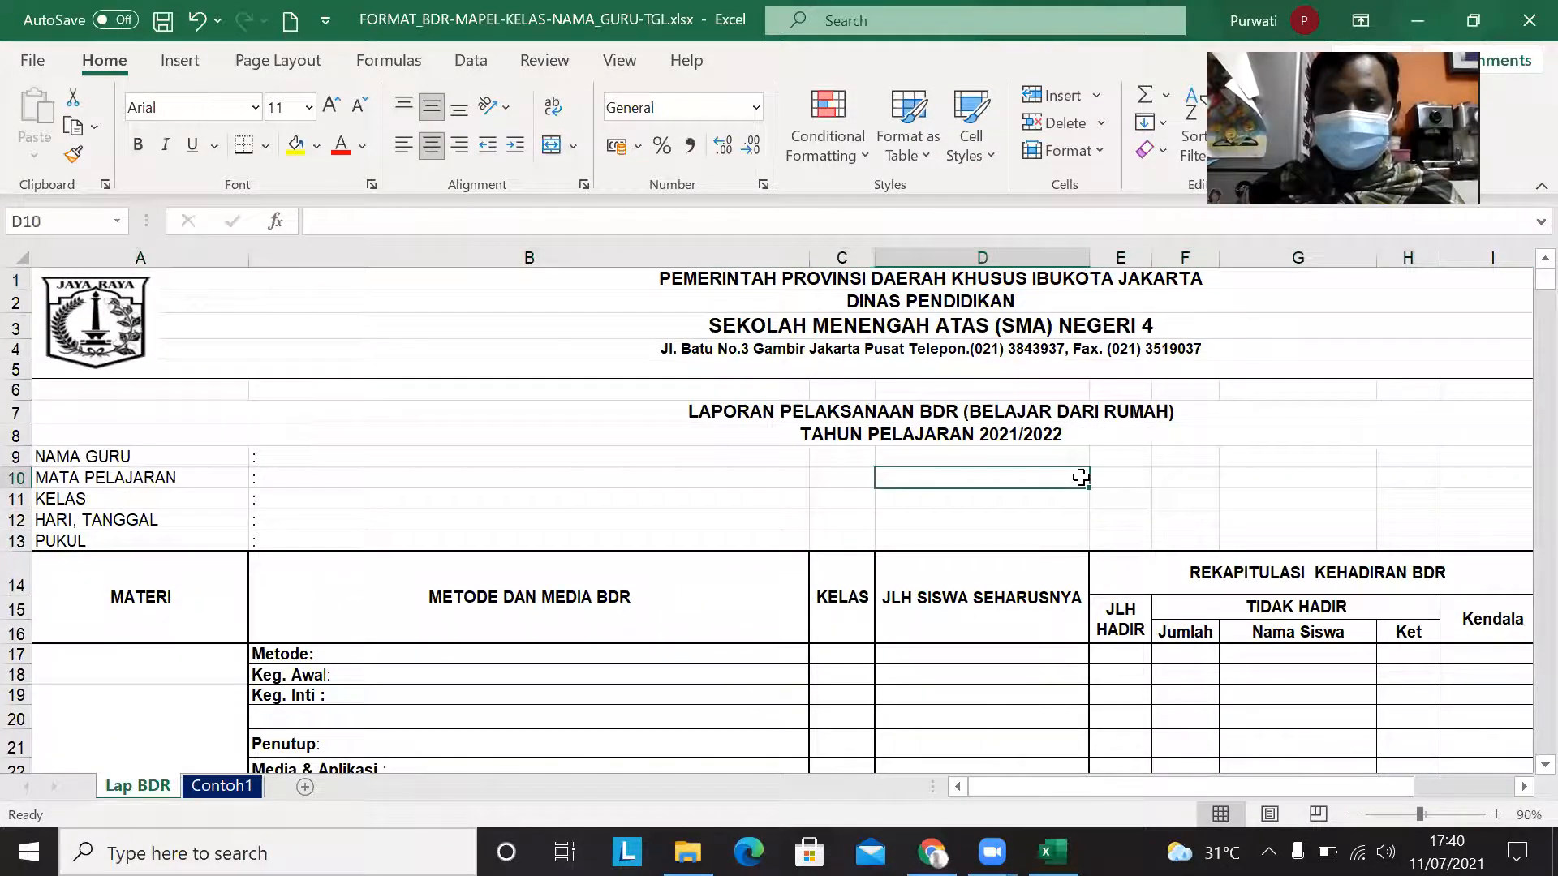
pyautogui.keyDown('ctrl'); pyautogui.scroll(-2, 1081, 477); pyautogui.keyUp('ctrl')
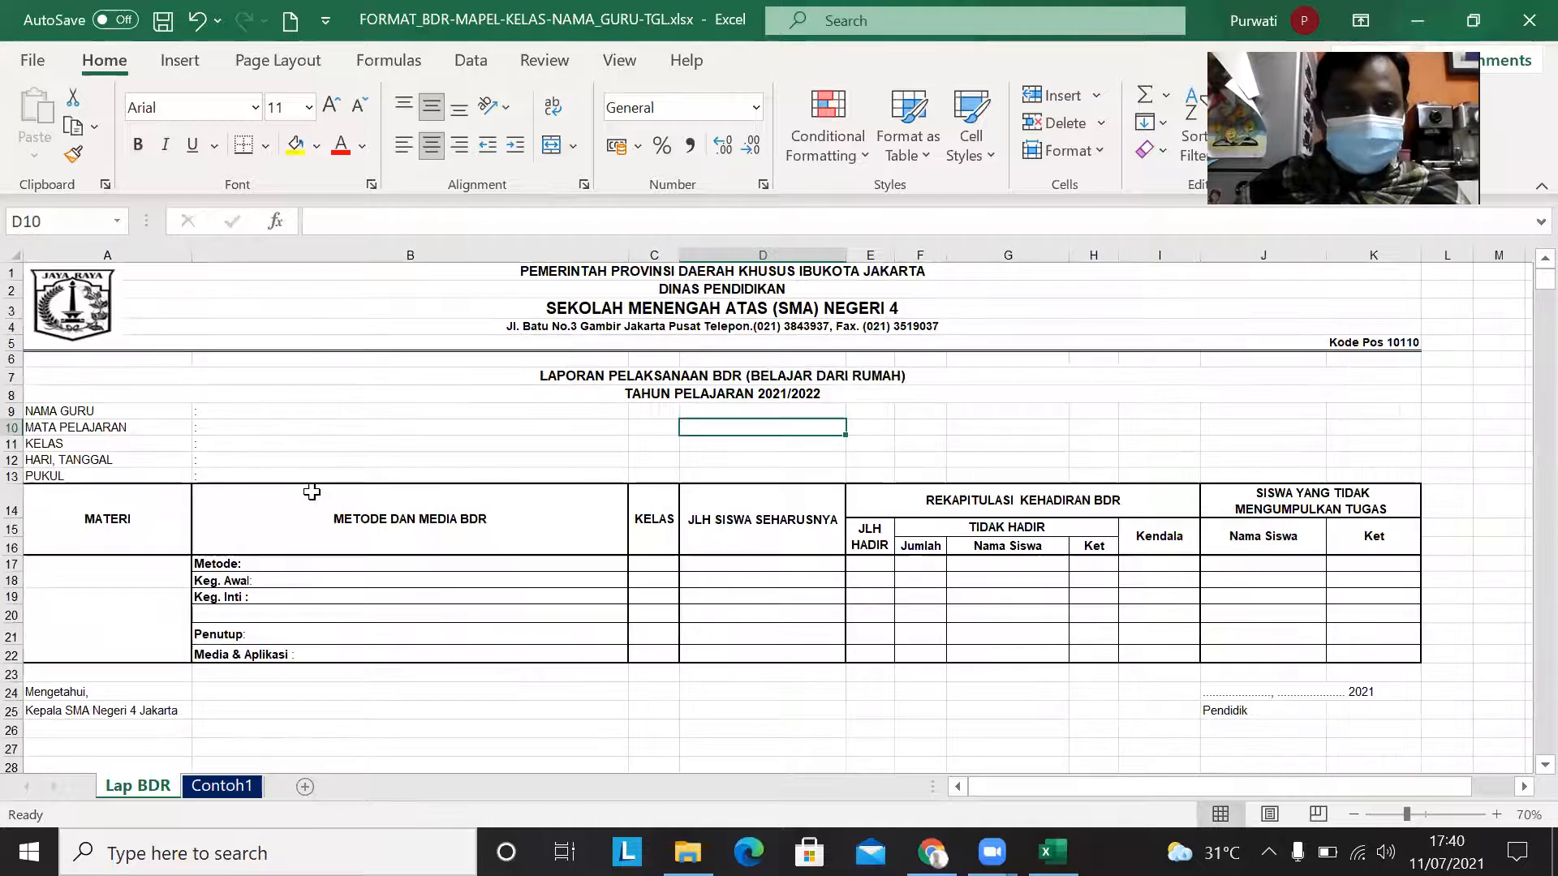
pyautogui.doubleClick(238, 411)
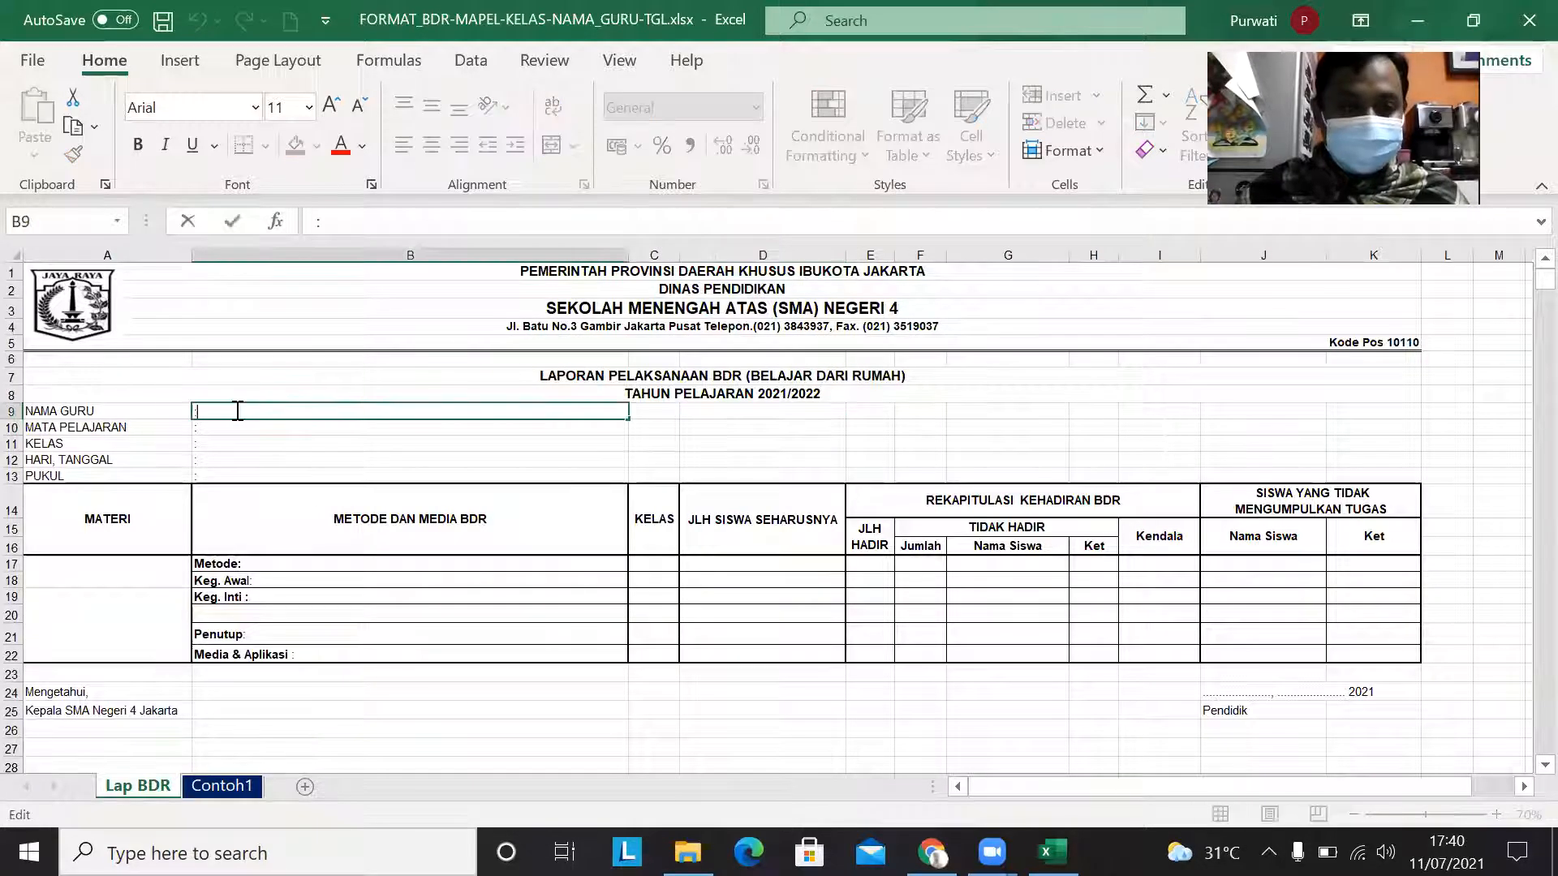
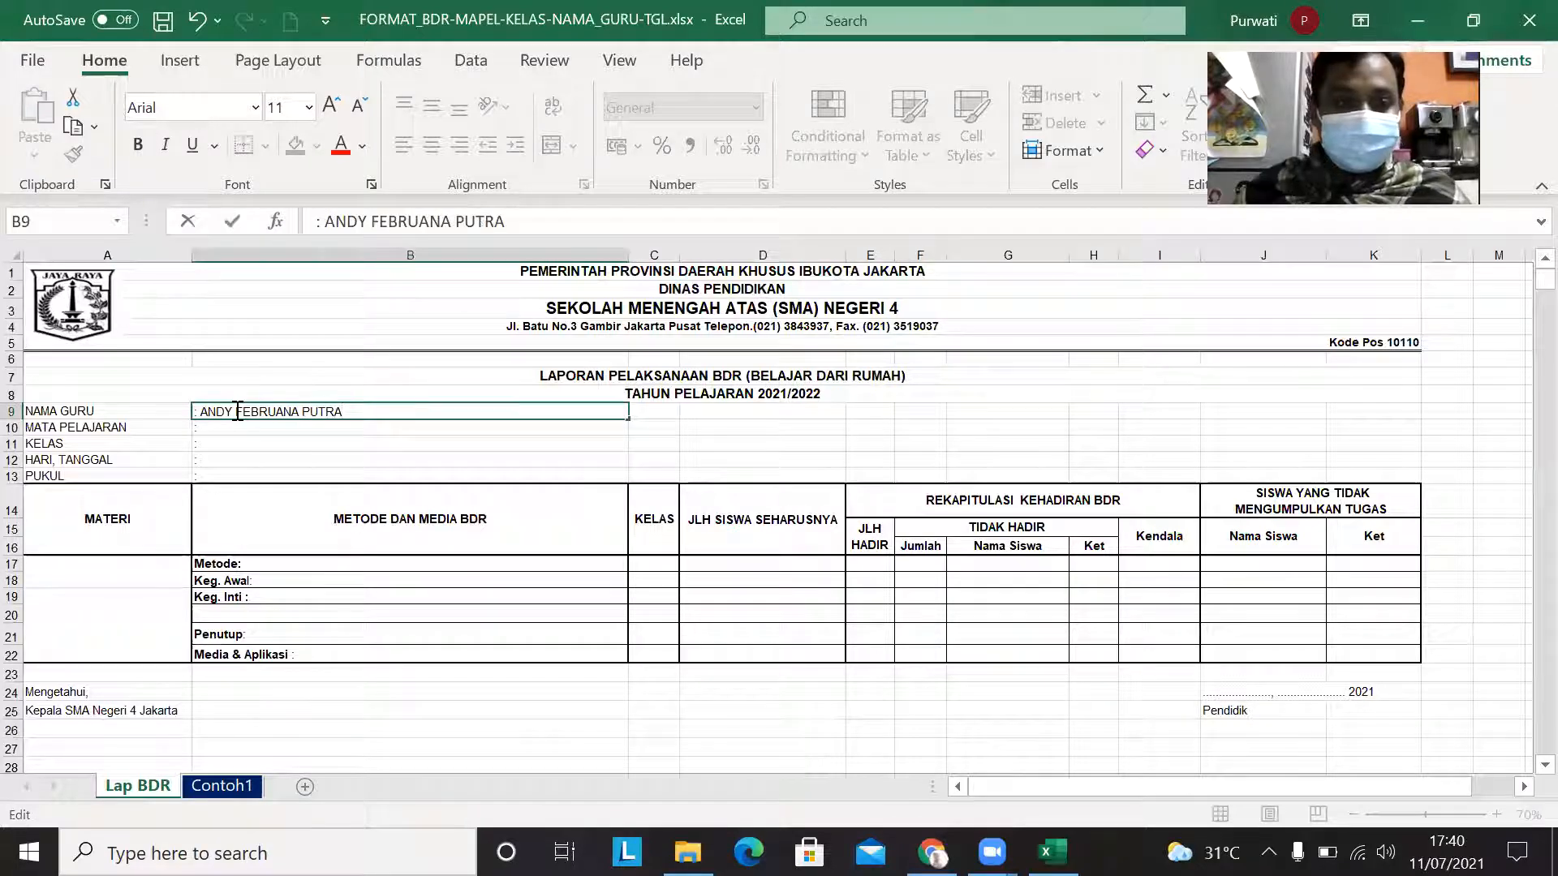
# Step: Enter KIMIA LINTAS MINAT as the MATA PELAJARAN and XI IPS as the KELAS, keeping the leading colons
pyautogui.doubleClick(238, 426)
pyautogui.write('KIMIA LINTAS MINAT')
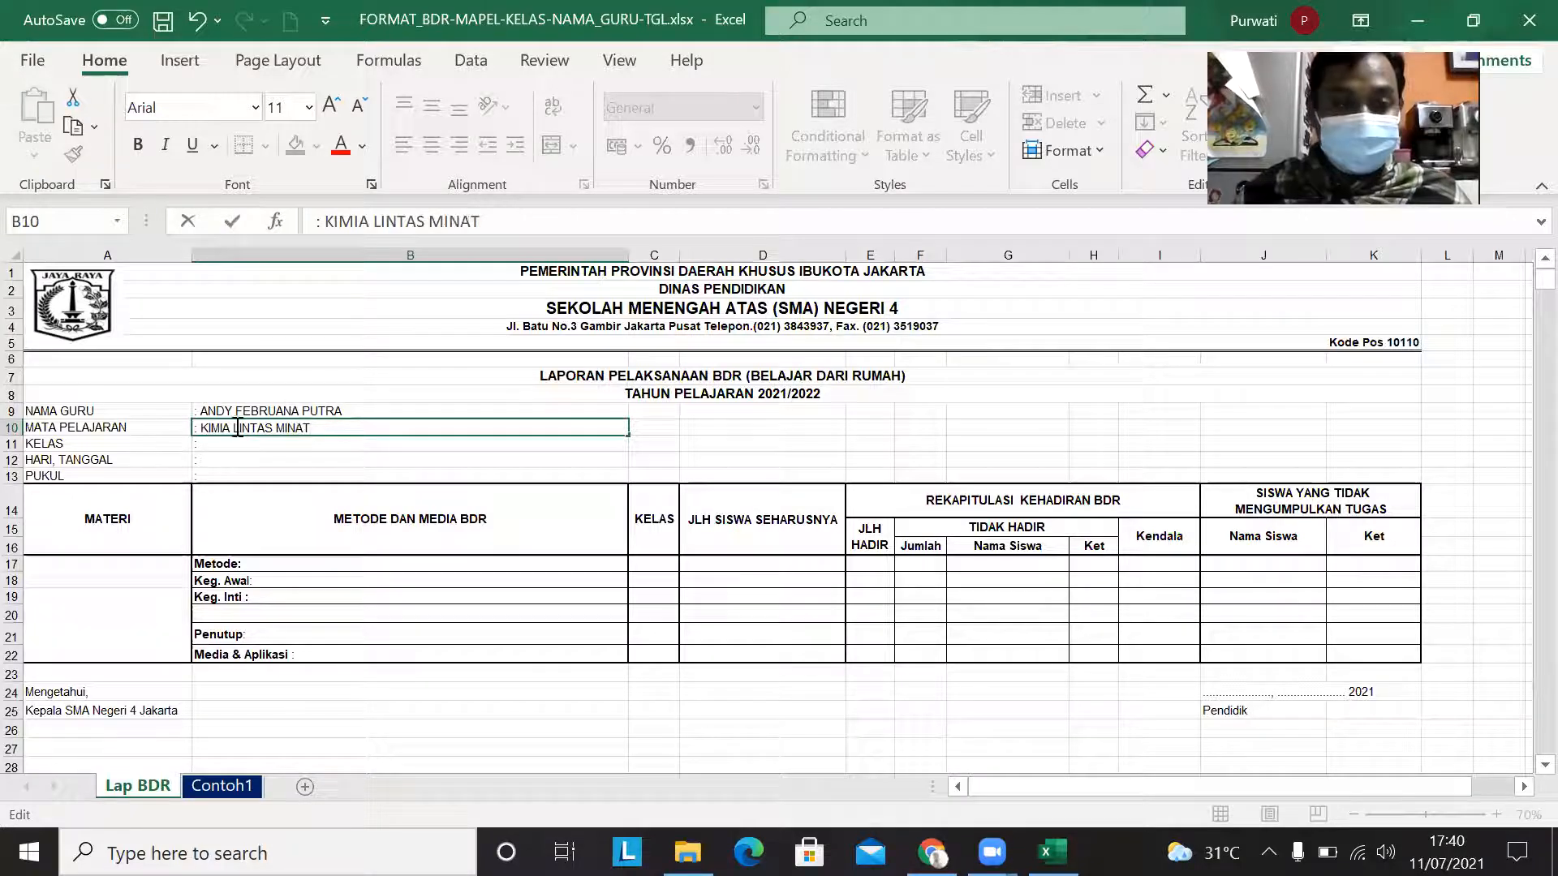
pyautogui.doubleClick(241, 445)
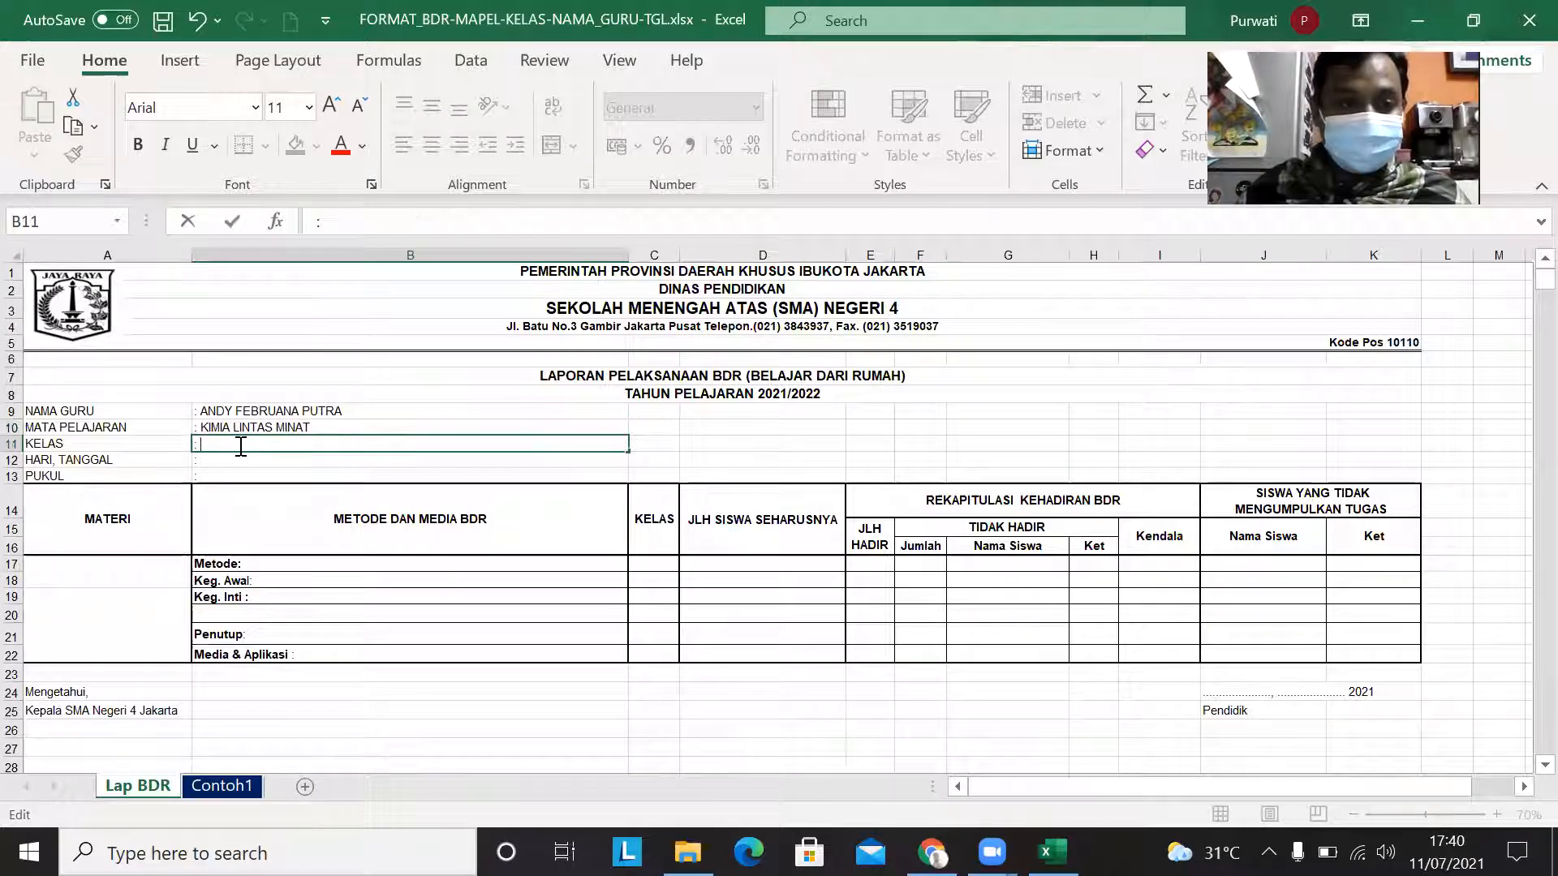
pyautogui.write('XI IPS')
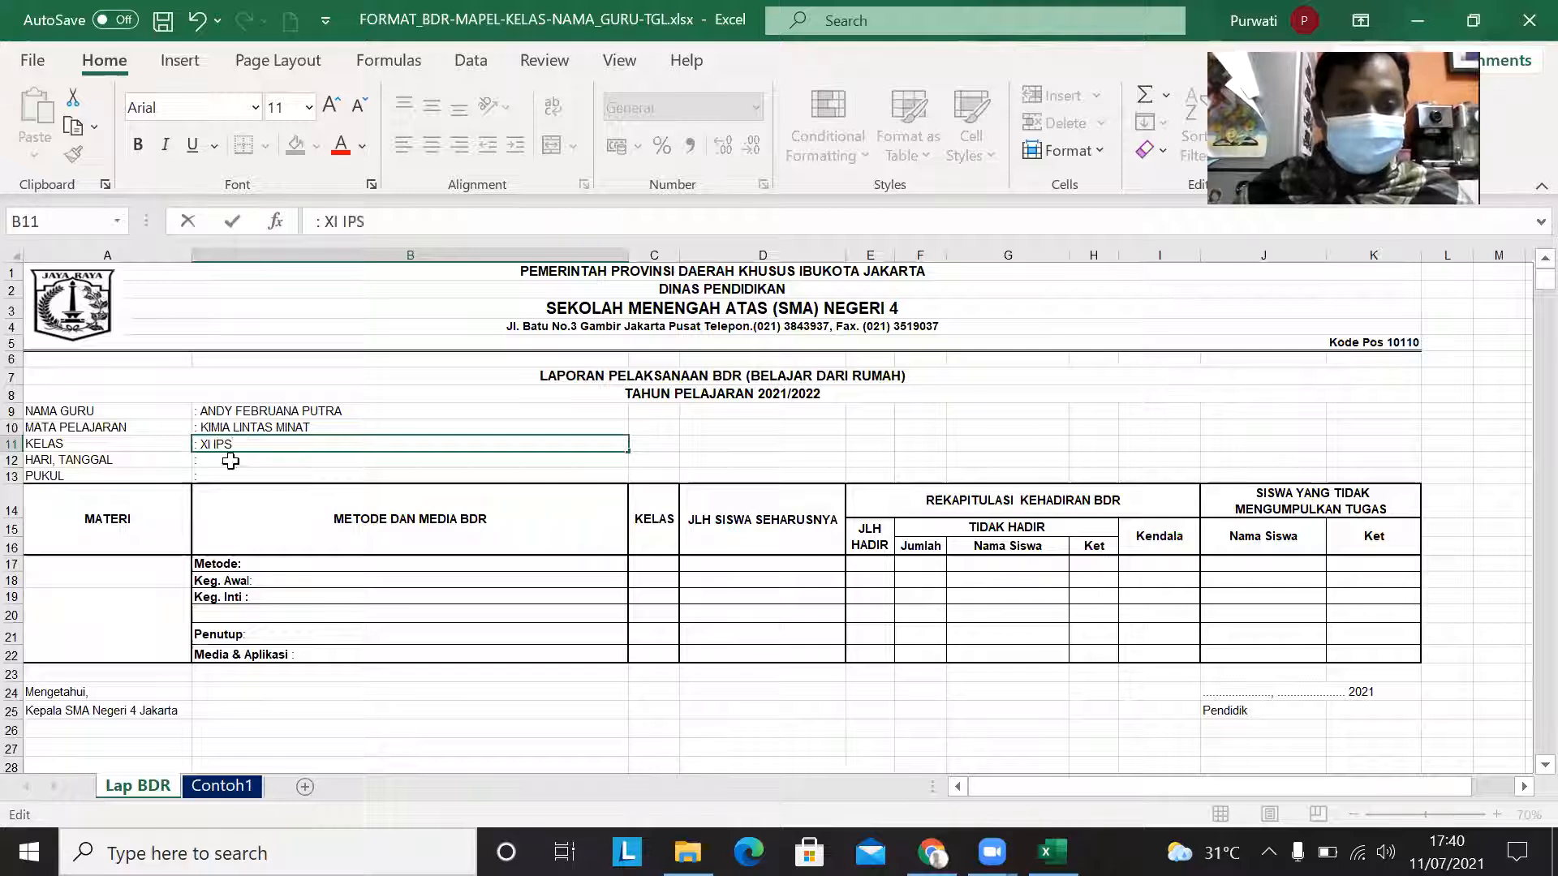
pyautogui.press('Return')
pyautogui.press('Return')
pyautogui.press('Return')
# Step: Enter JUMAT17 JULI 2021 after the colon in the HARI, TANGGAL row
pyautogui.click(229, 464)
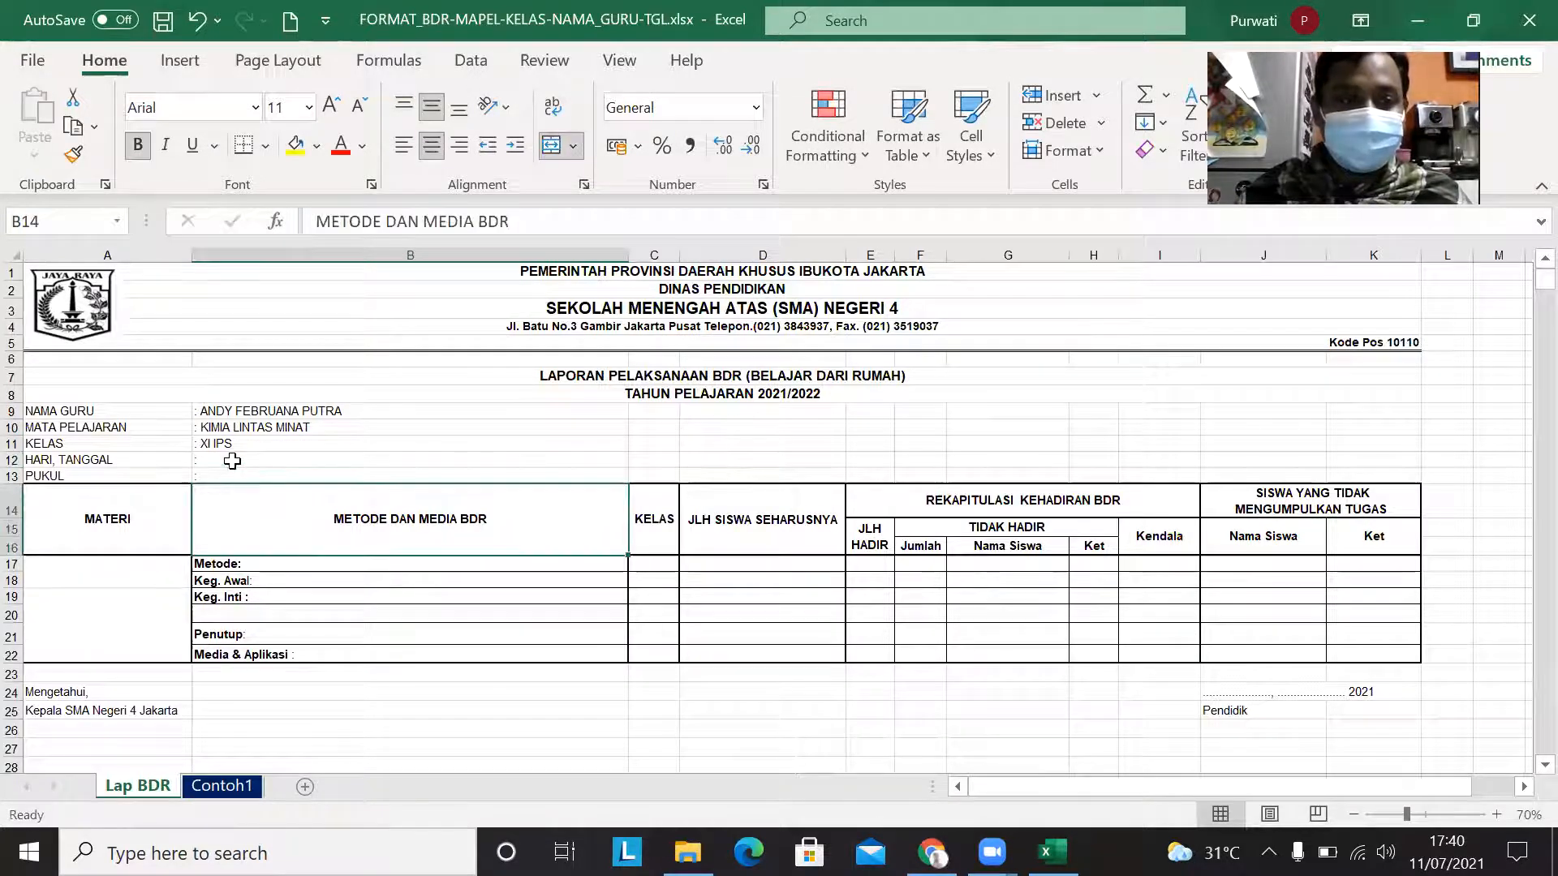
pyautogui.doubleClick(233, 461)
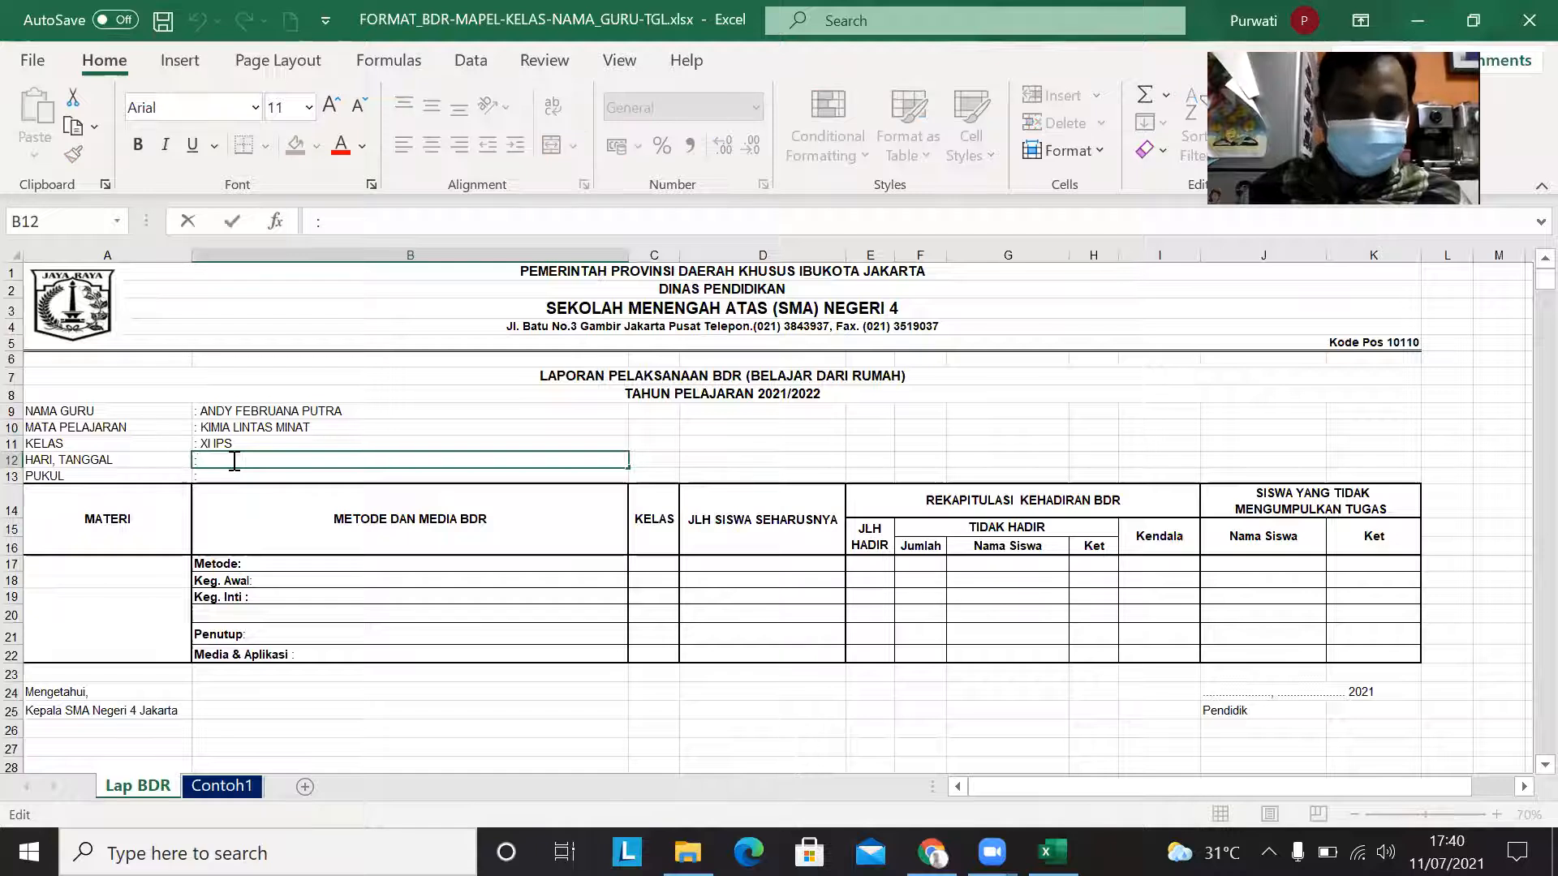
pyautogui.write('JUMT')
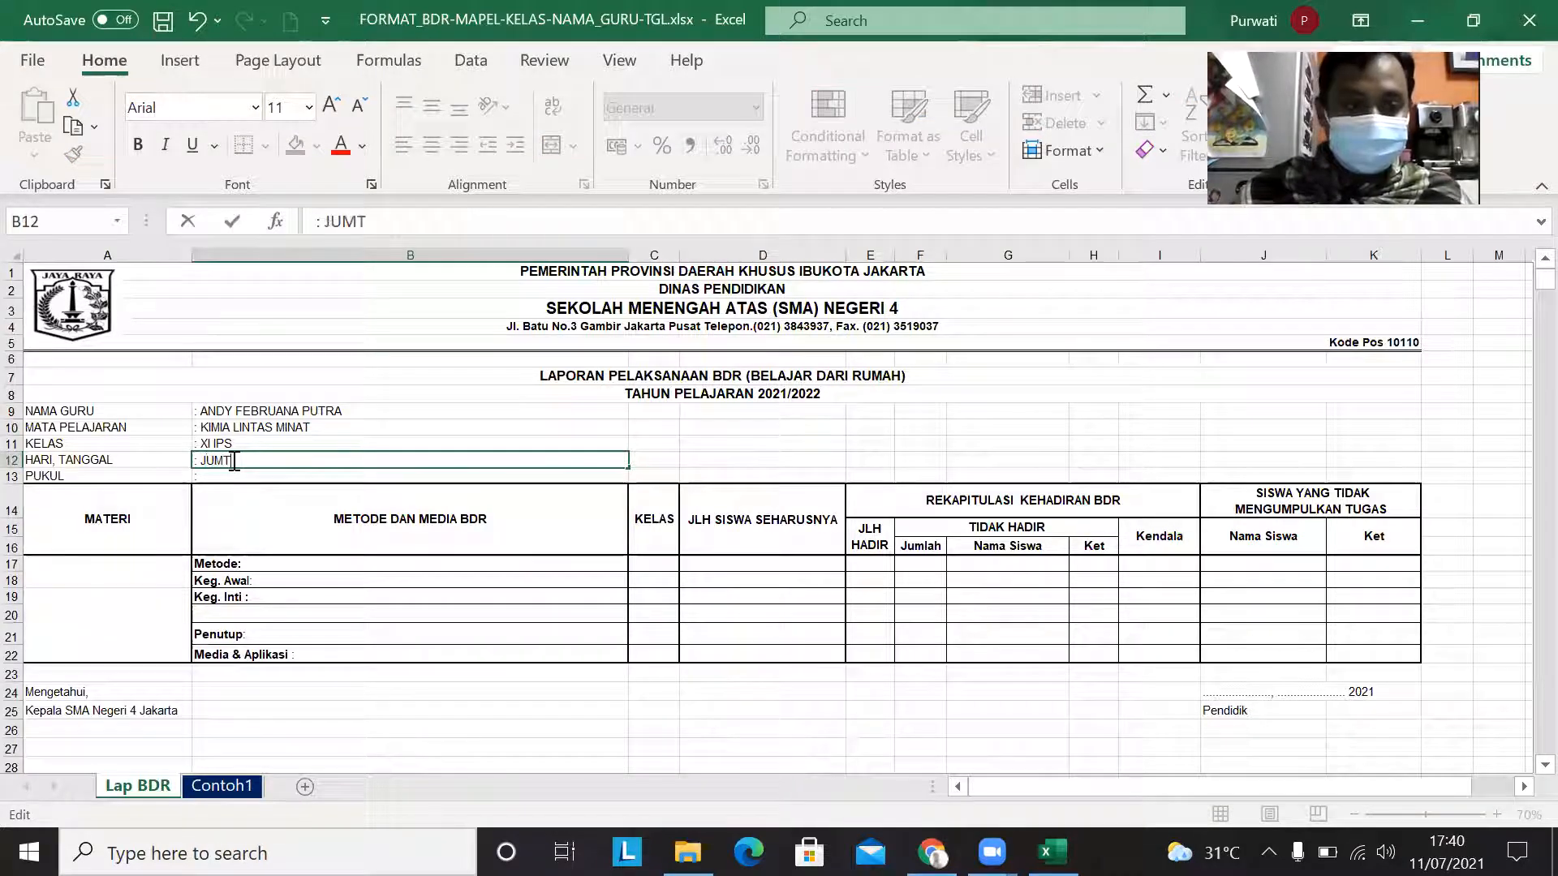
pyautogui.press('BackSpace')
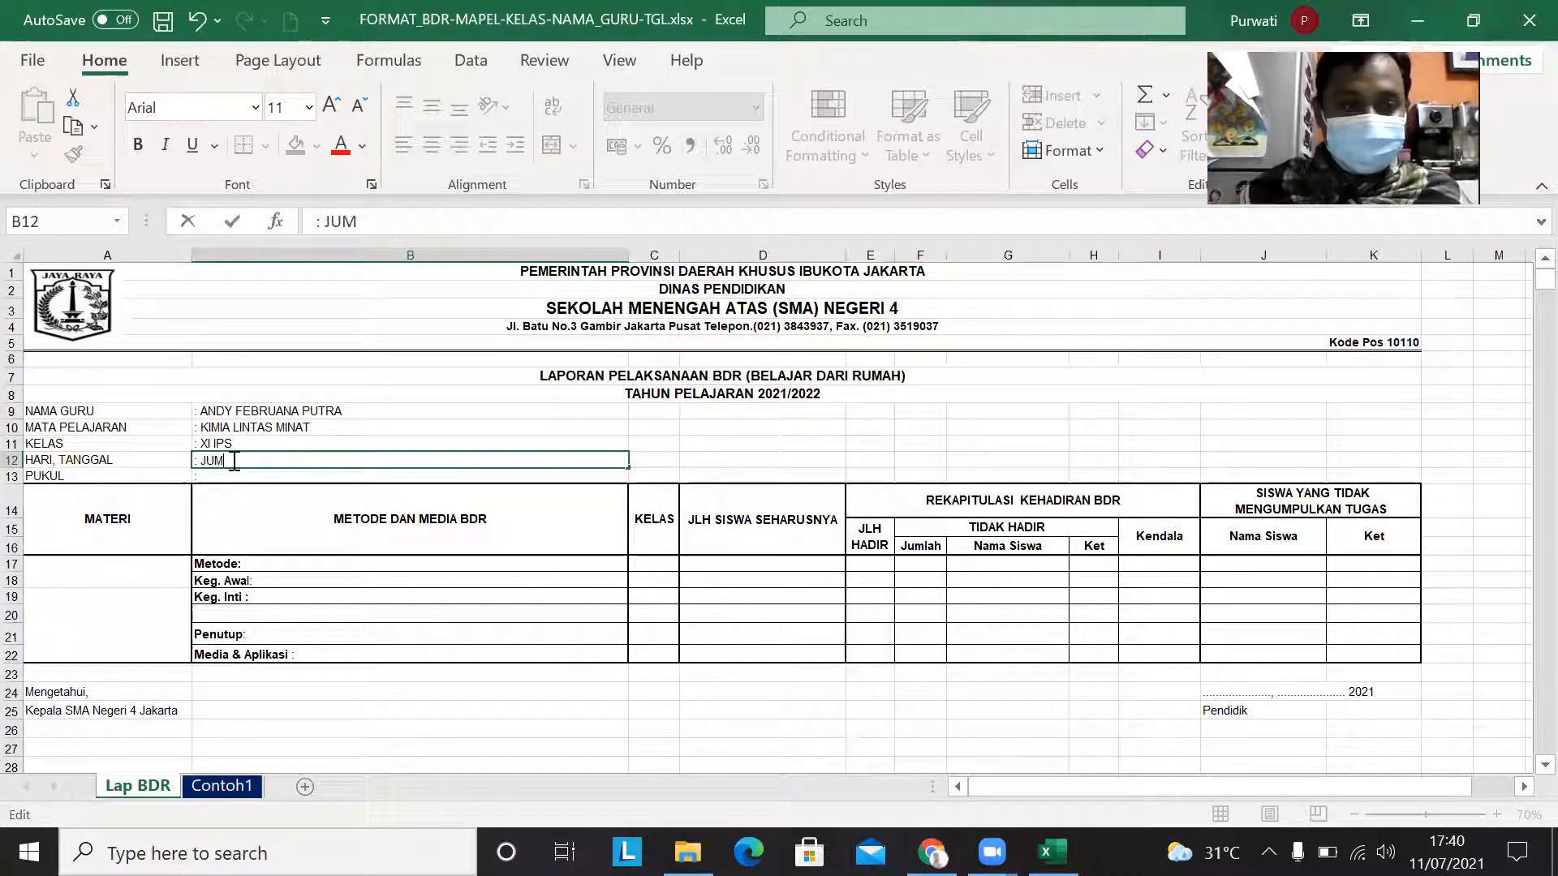
pyautogui.write('AT')
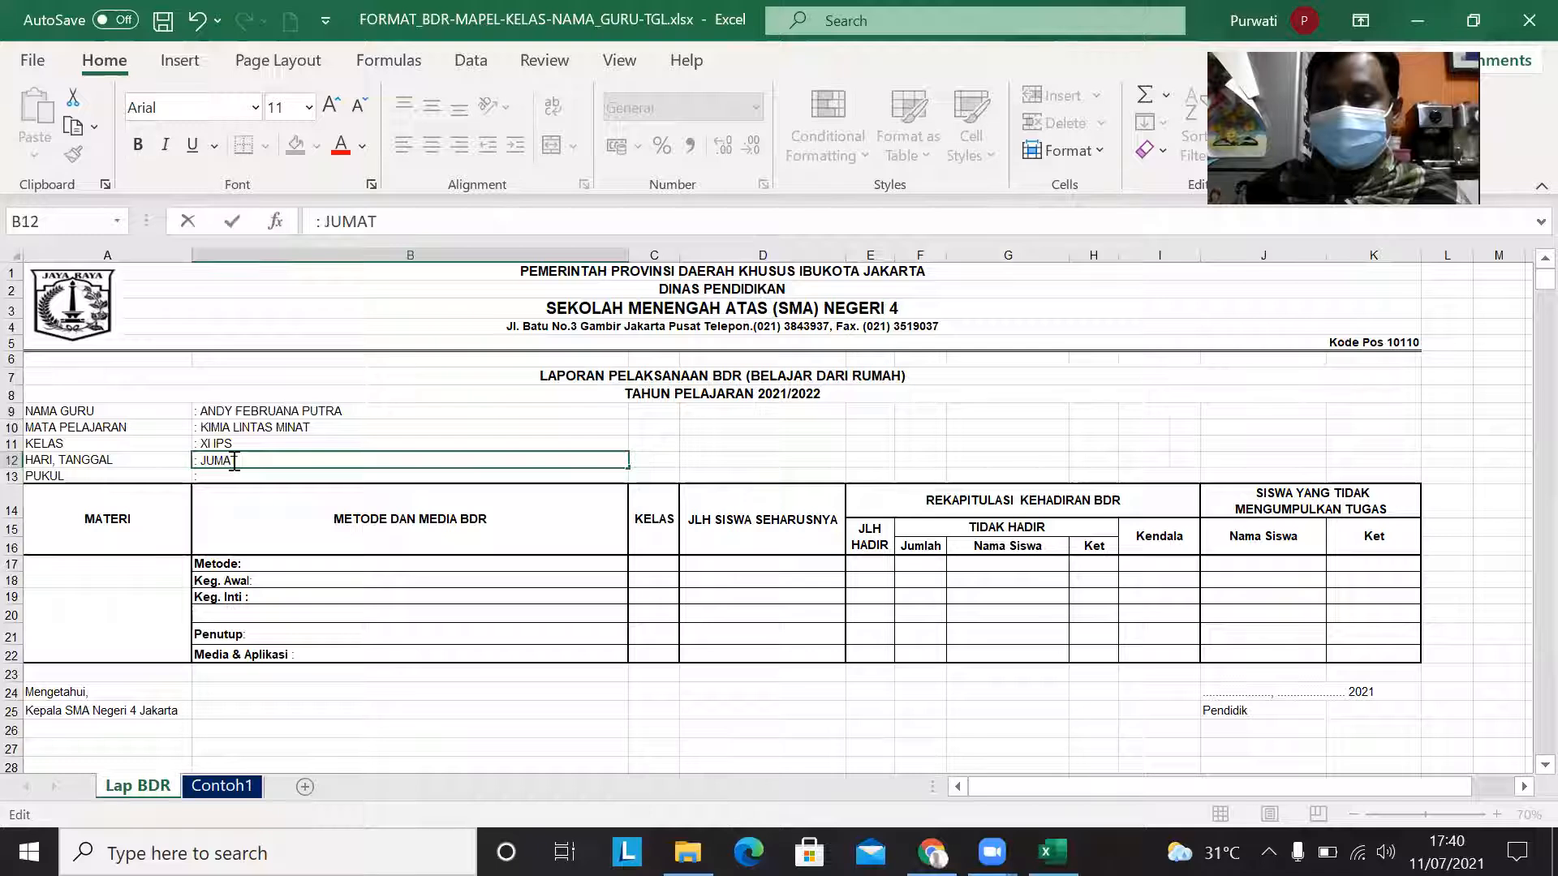
pyautogui.write('17')
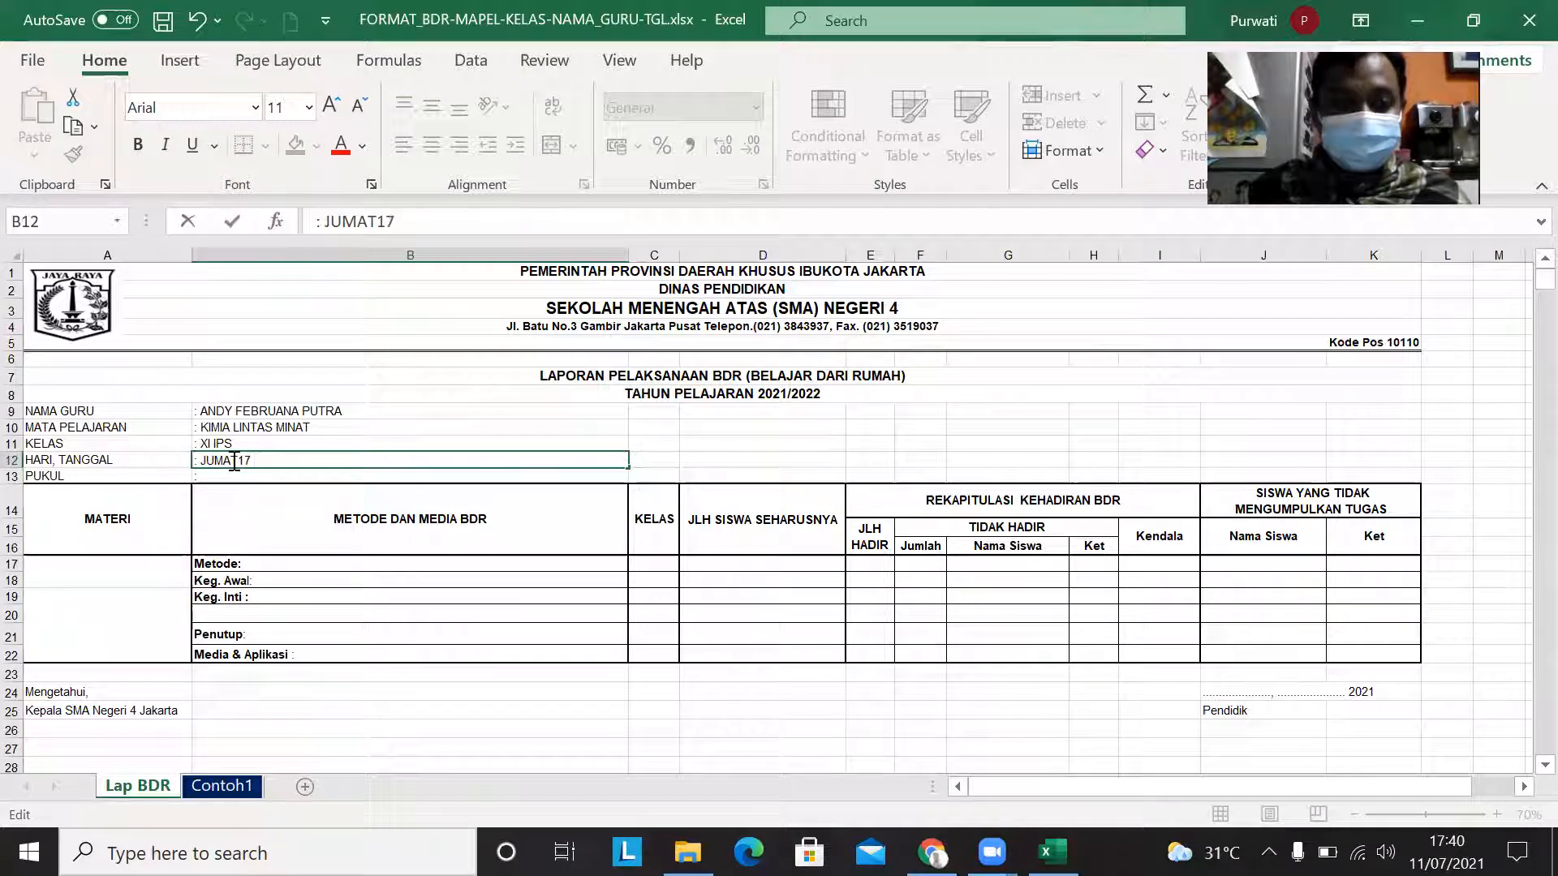
pyautogui.write(' JULI')
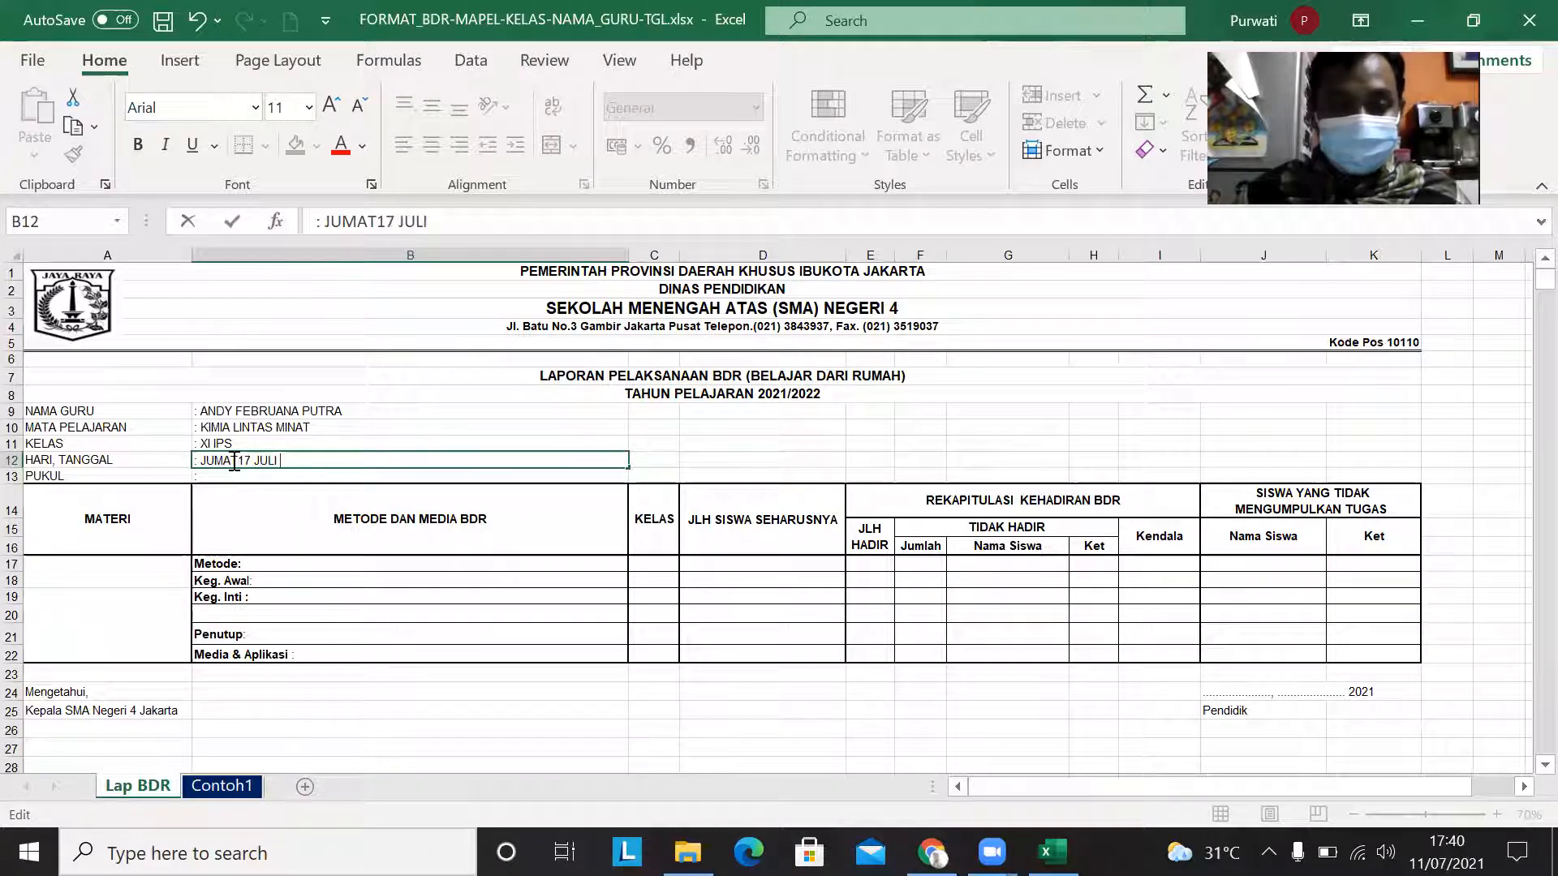
pyautogui.write(' 2021')
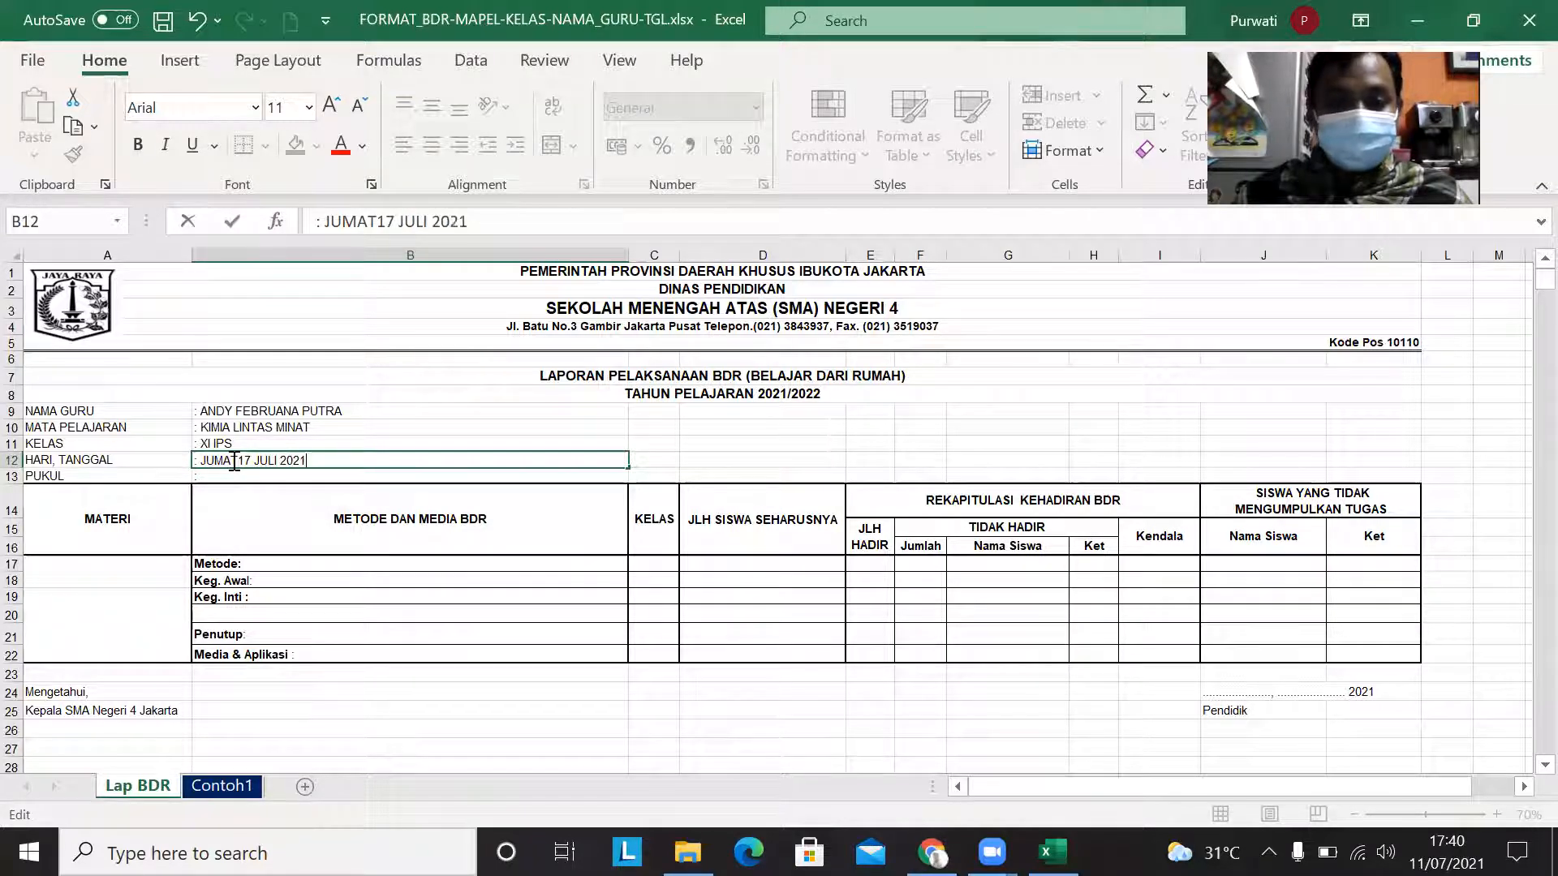
pyautogui.click(232, 487)
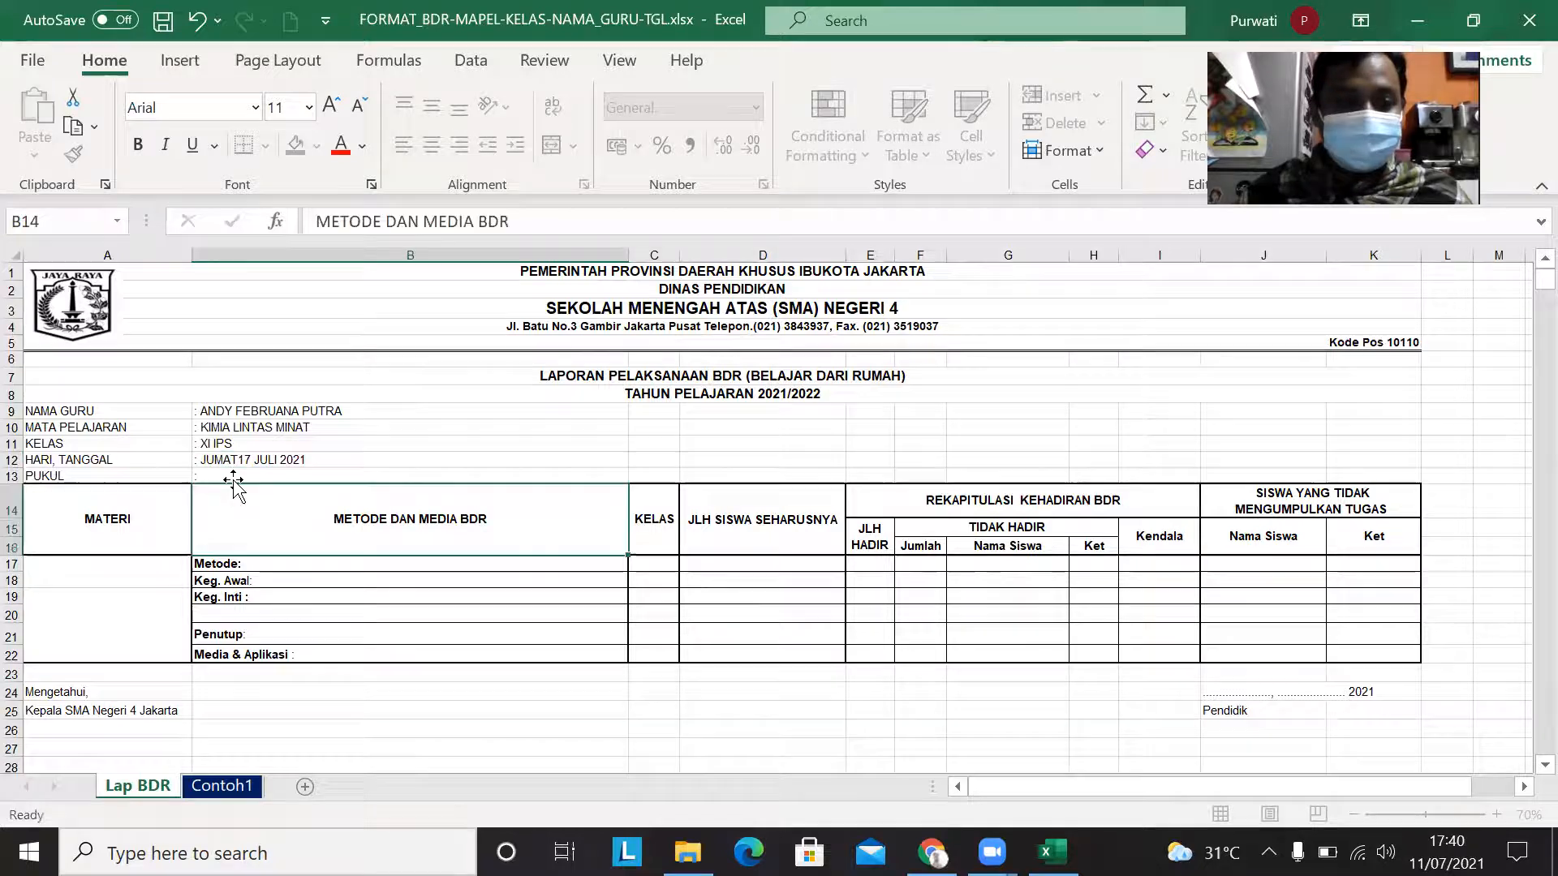
# Step: Enter the lesson time 09.00 - 10.00 after the colon in the PUKUL row
pyautogui.doubleClick(232, 477)
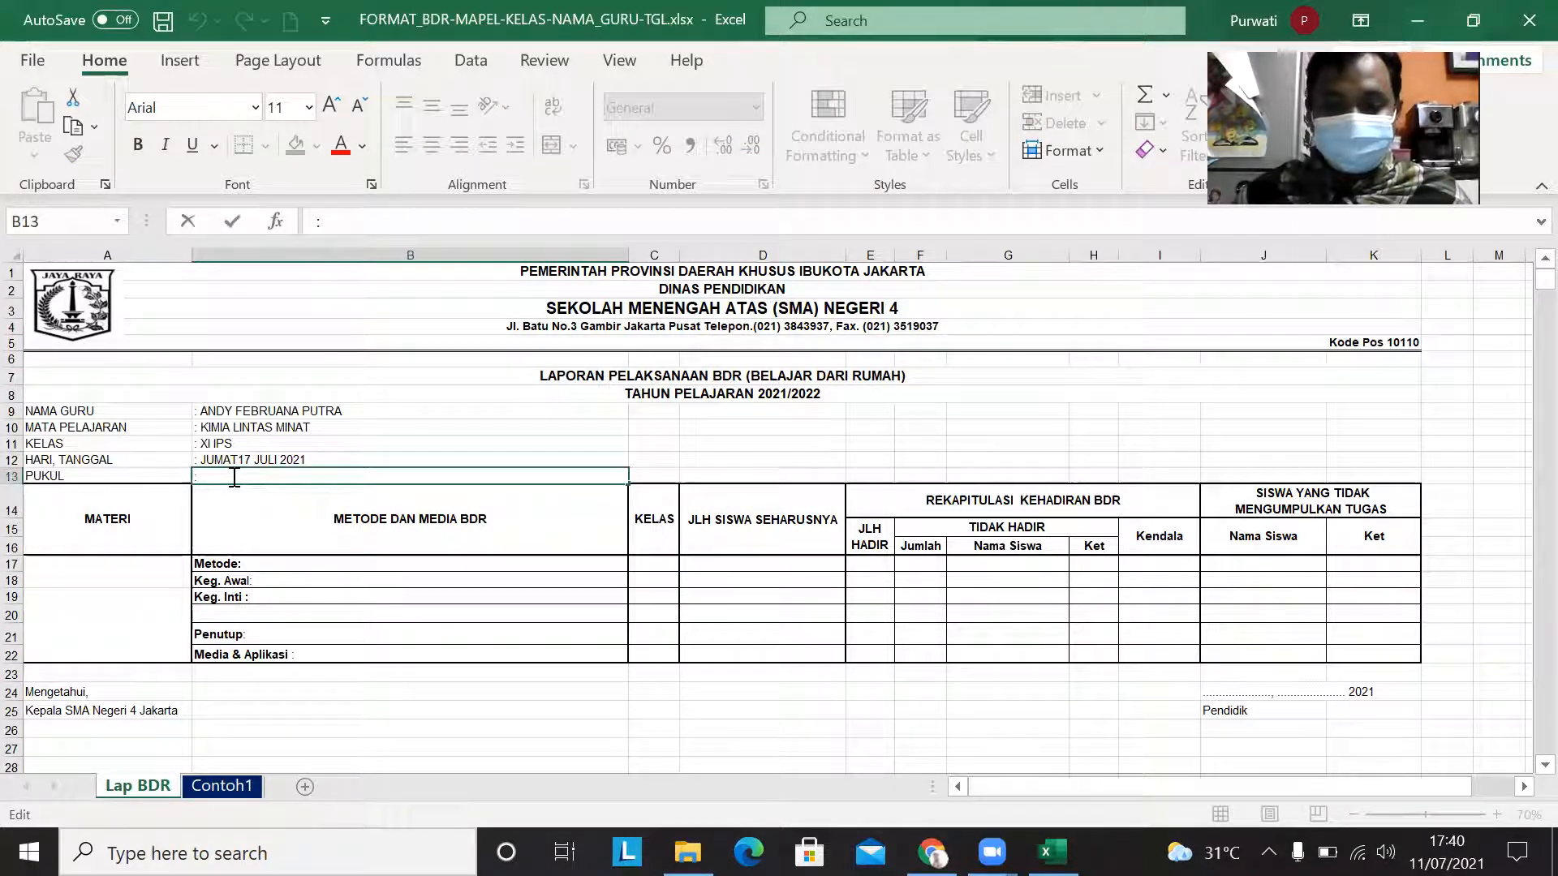
pyautogui.write('09')
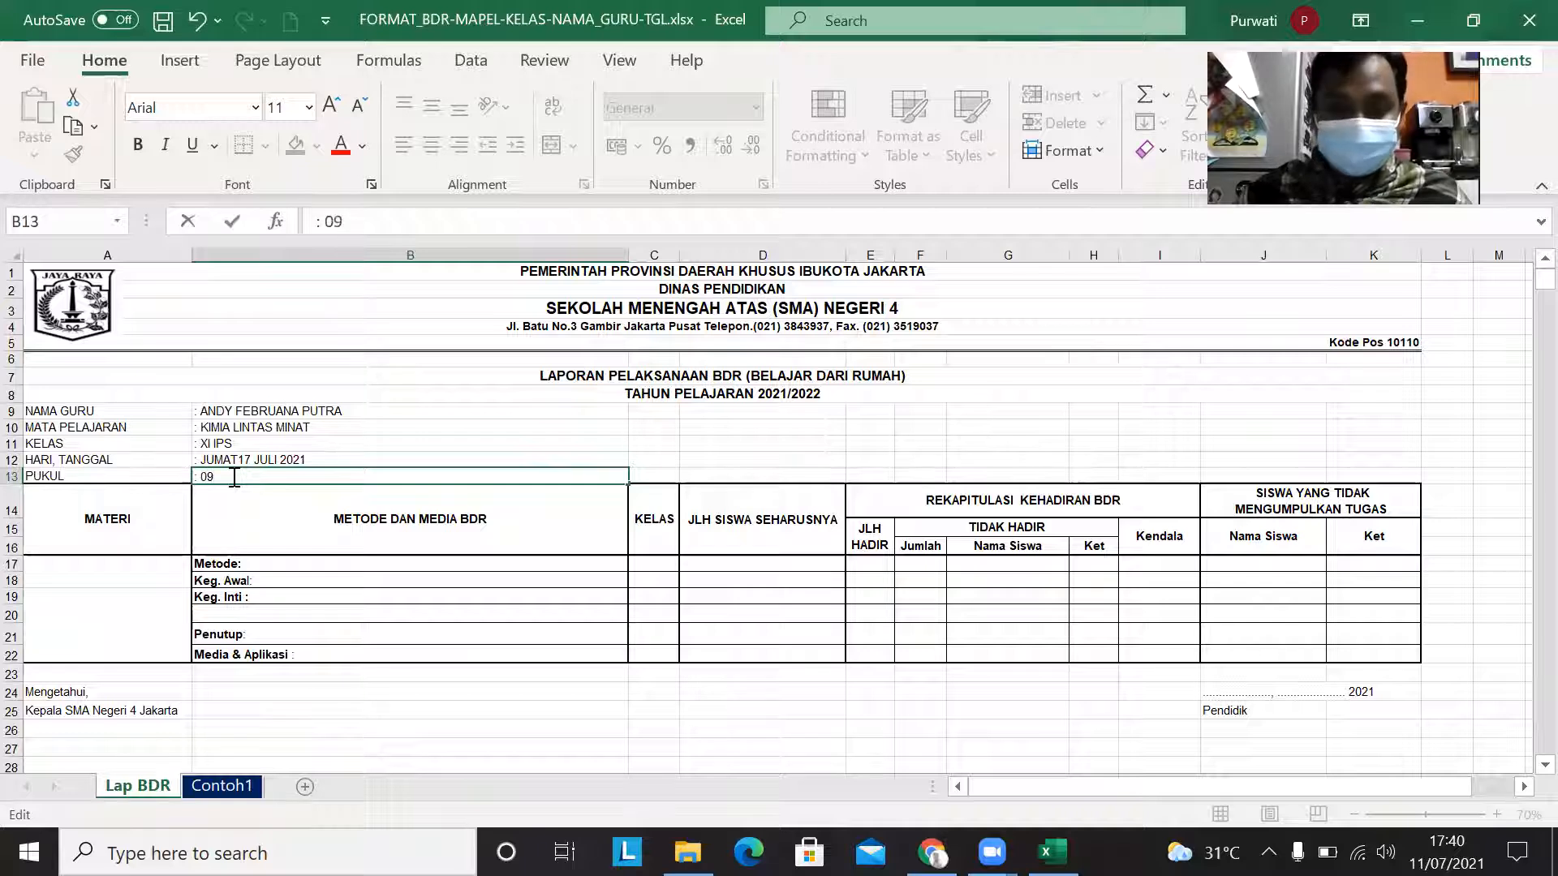
pyautogui.write('.00')
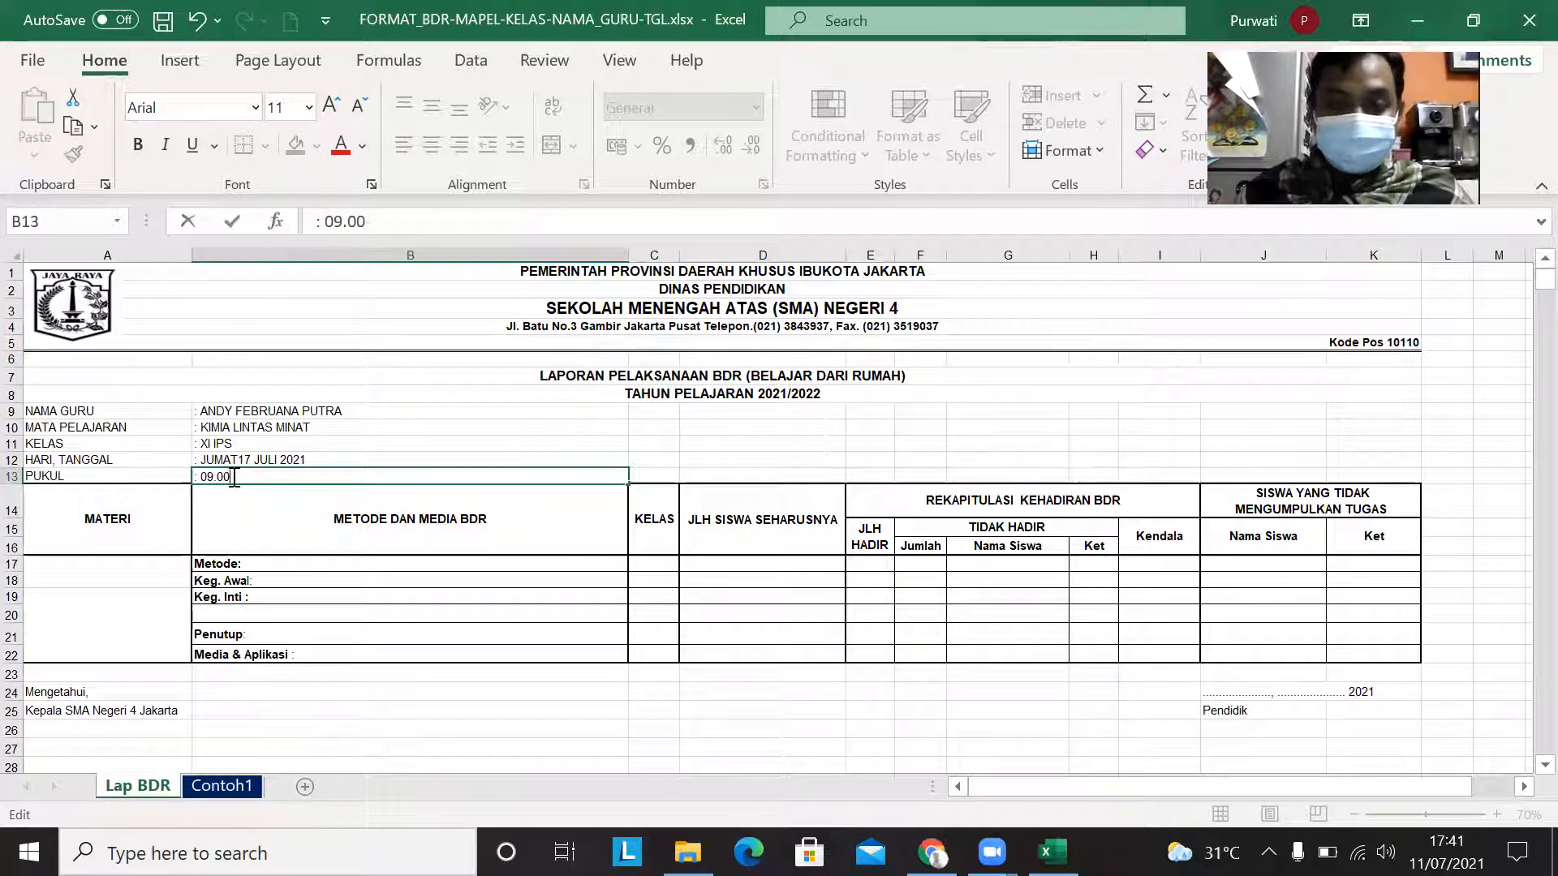
pyautogui.write(' -')
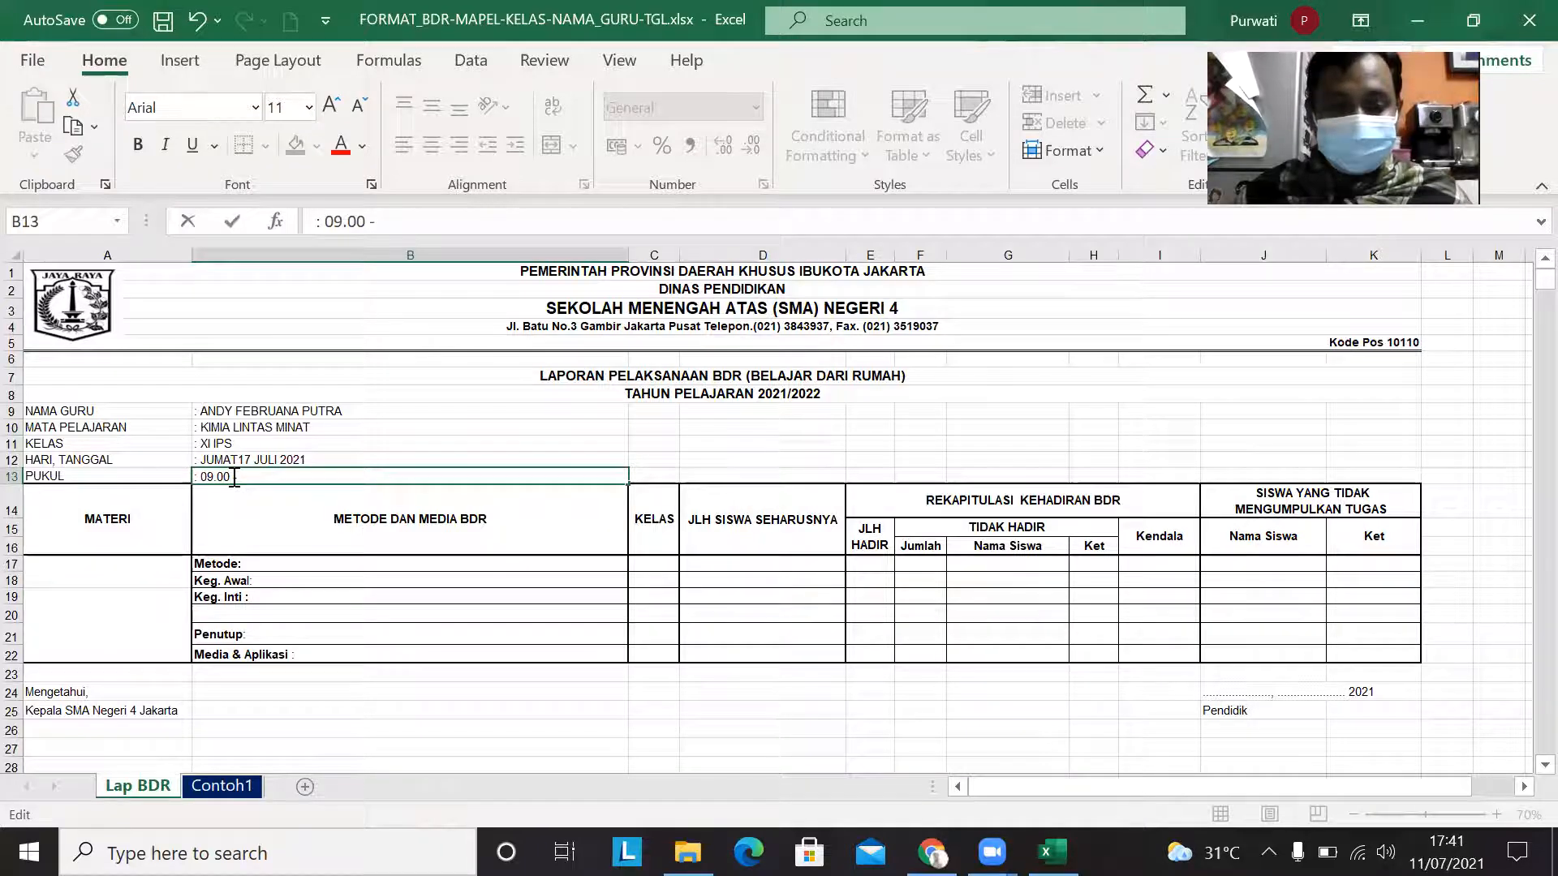
pyautogui.write('10.00')
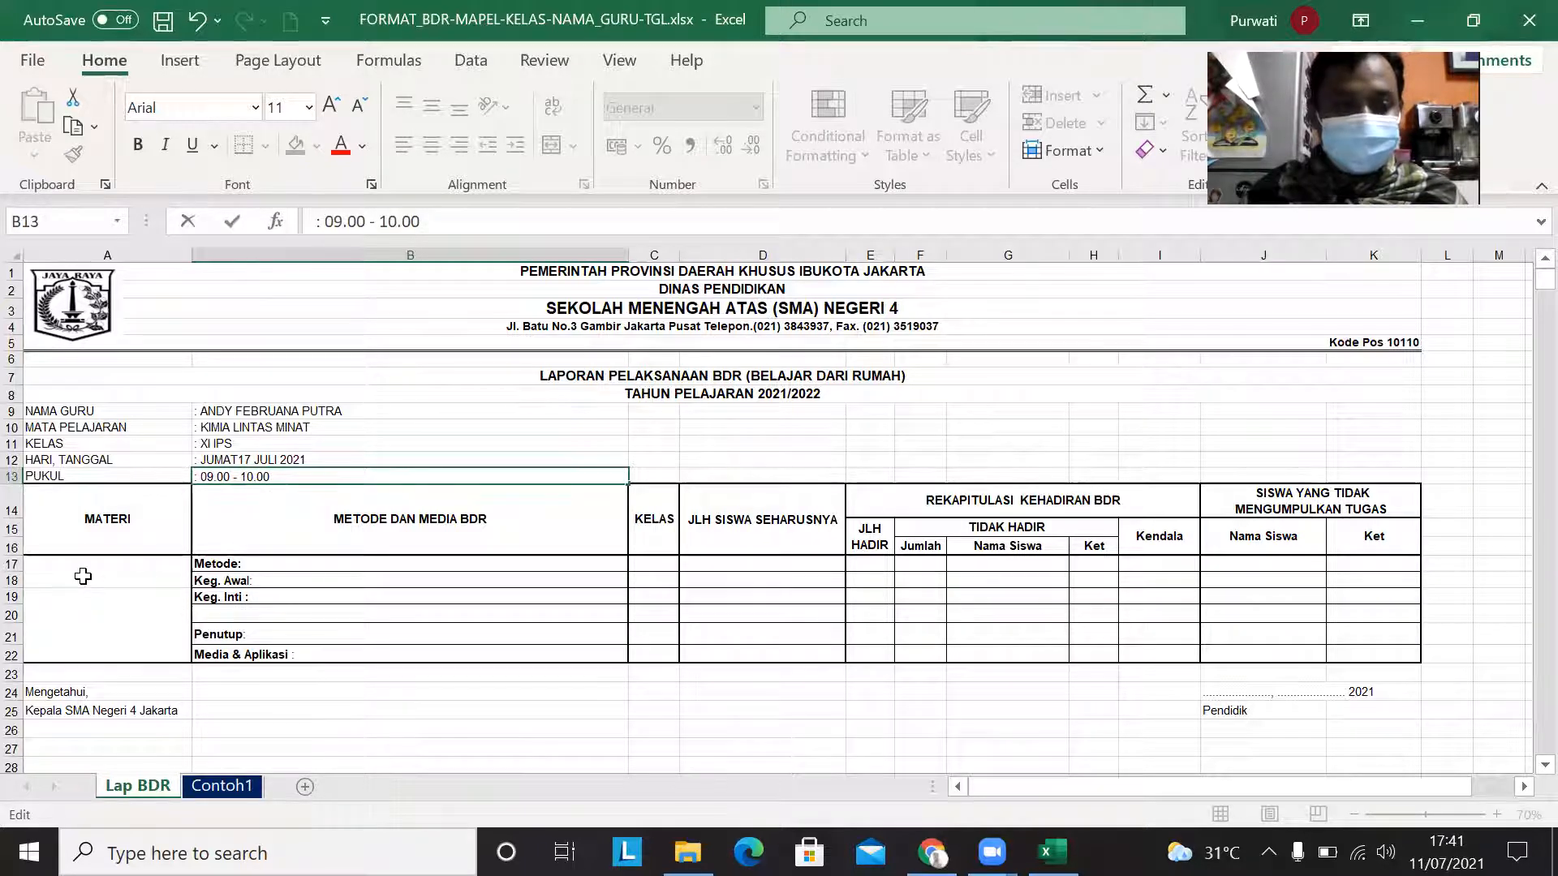
# Step: Enter HIDROKARBON as the topic in the first cell under MATERI
pyautogui.click(84, 576)
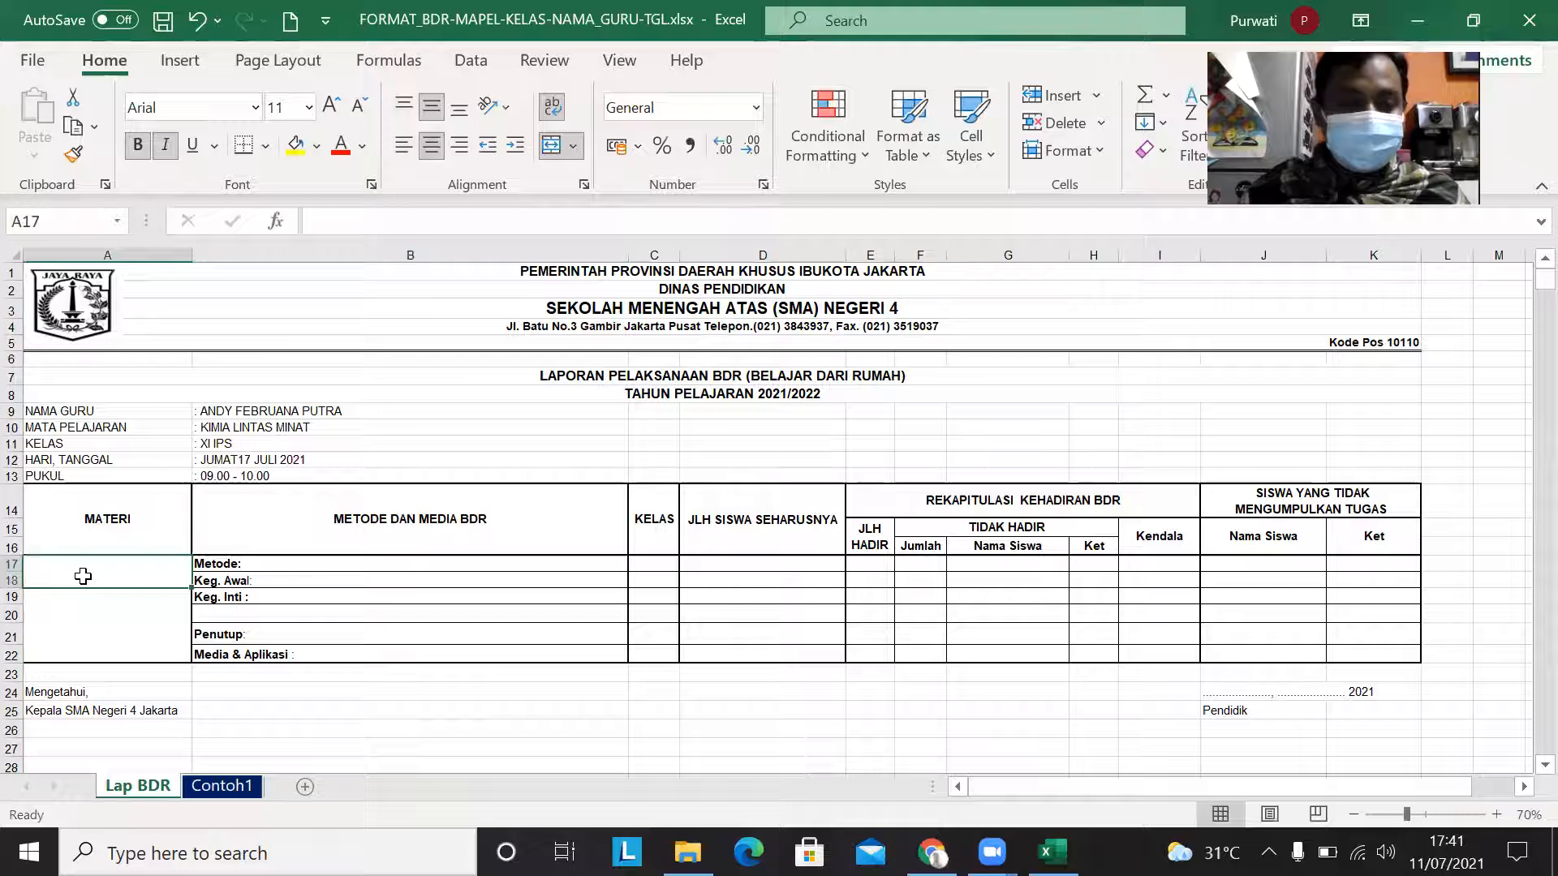
pyautogui.doubleClick(84, 577)
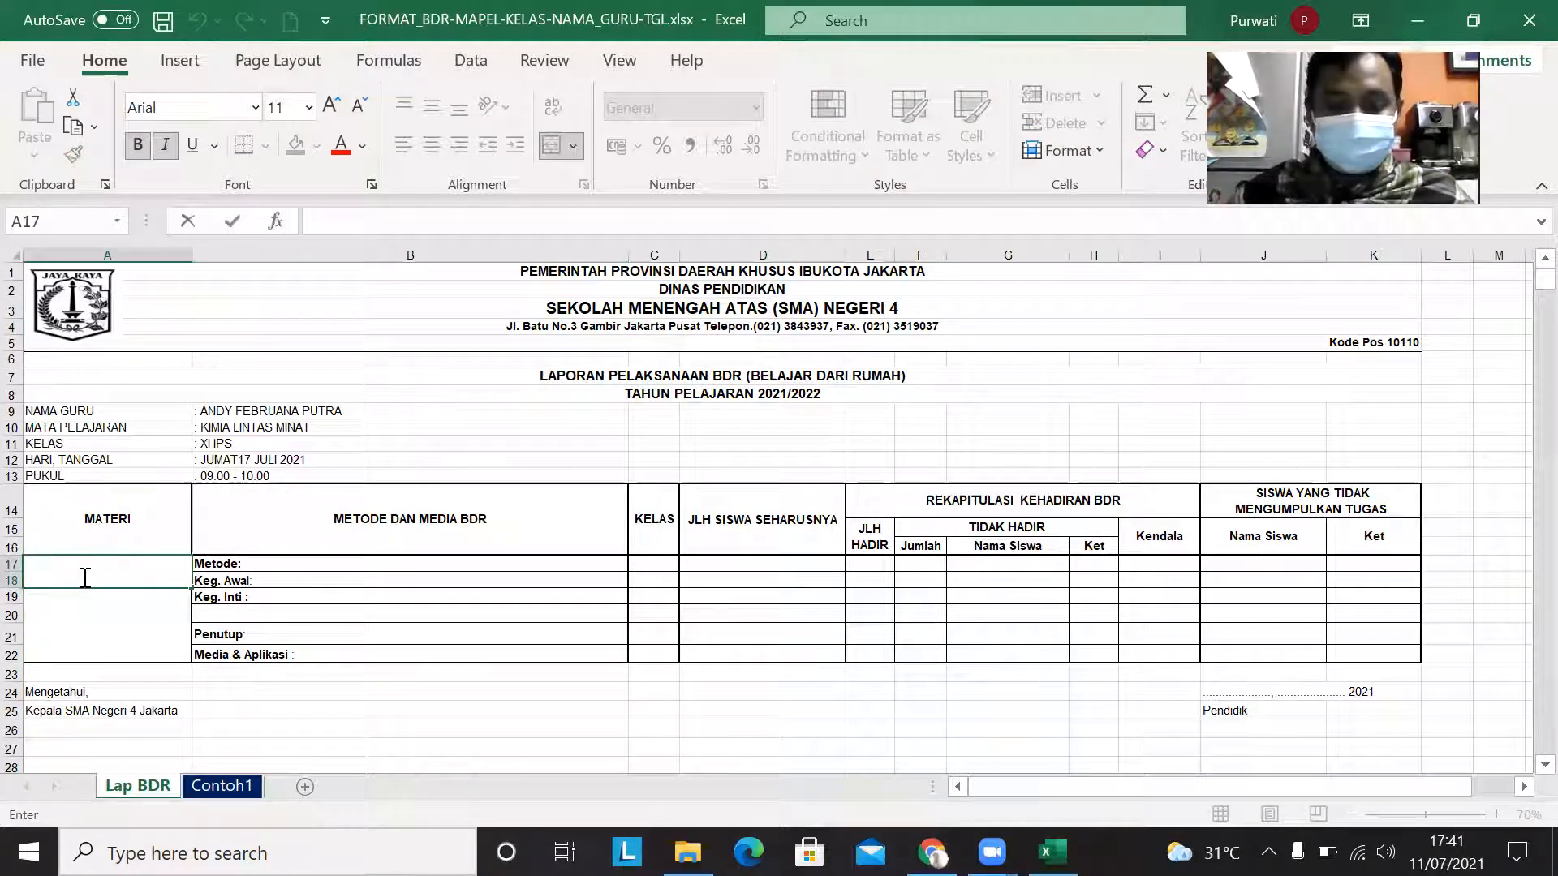
pyautogui.write('HIDRO')
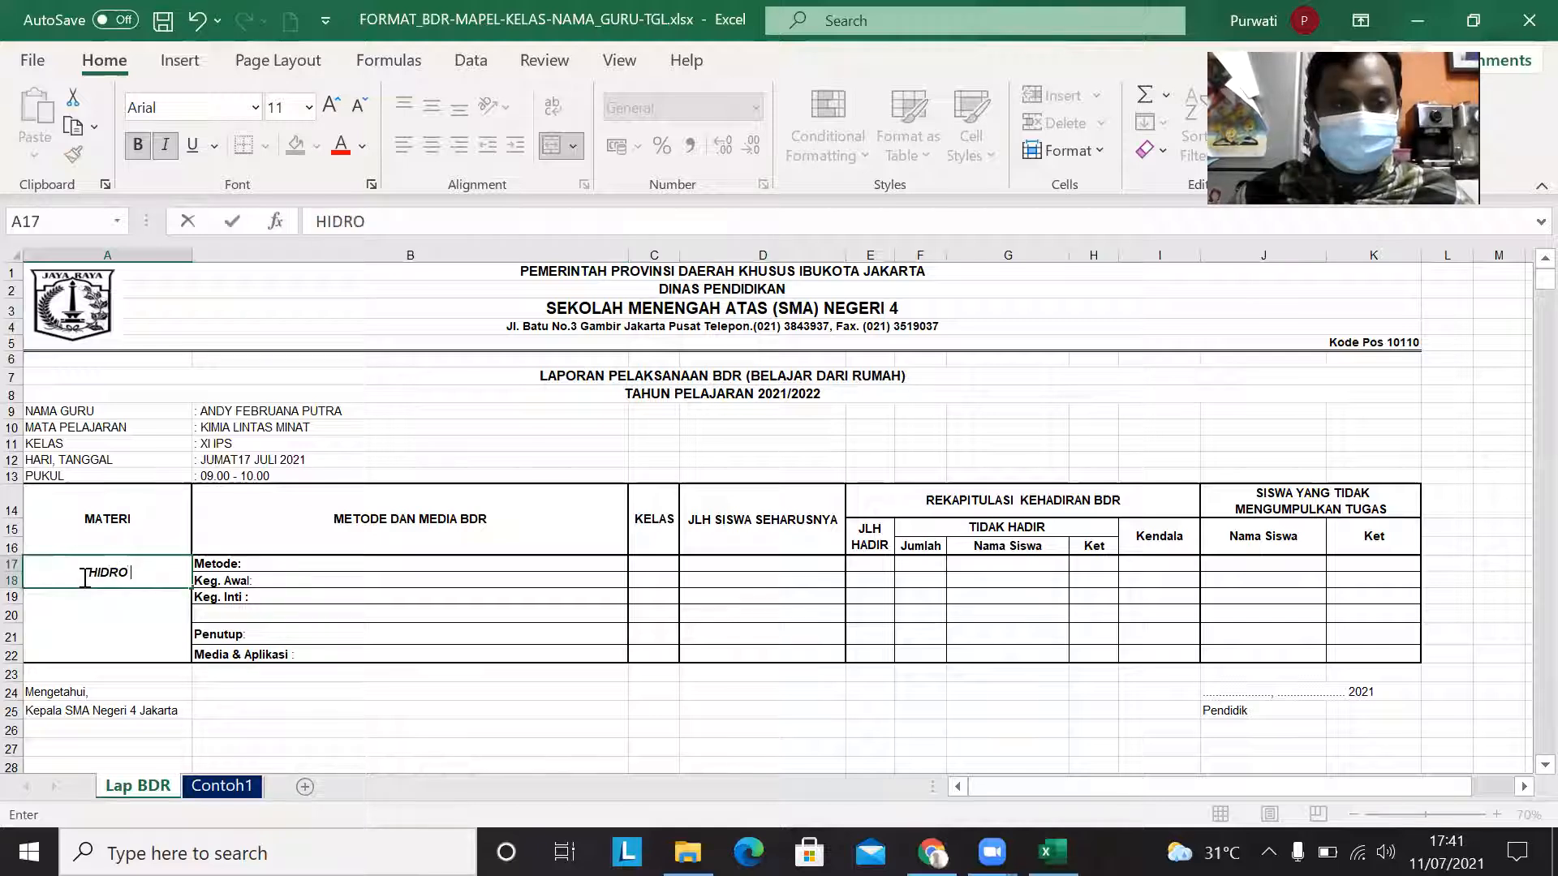
pyautogui.write('ARBON')
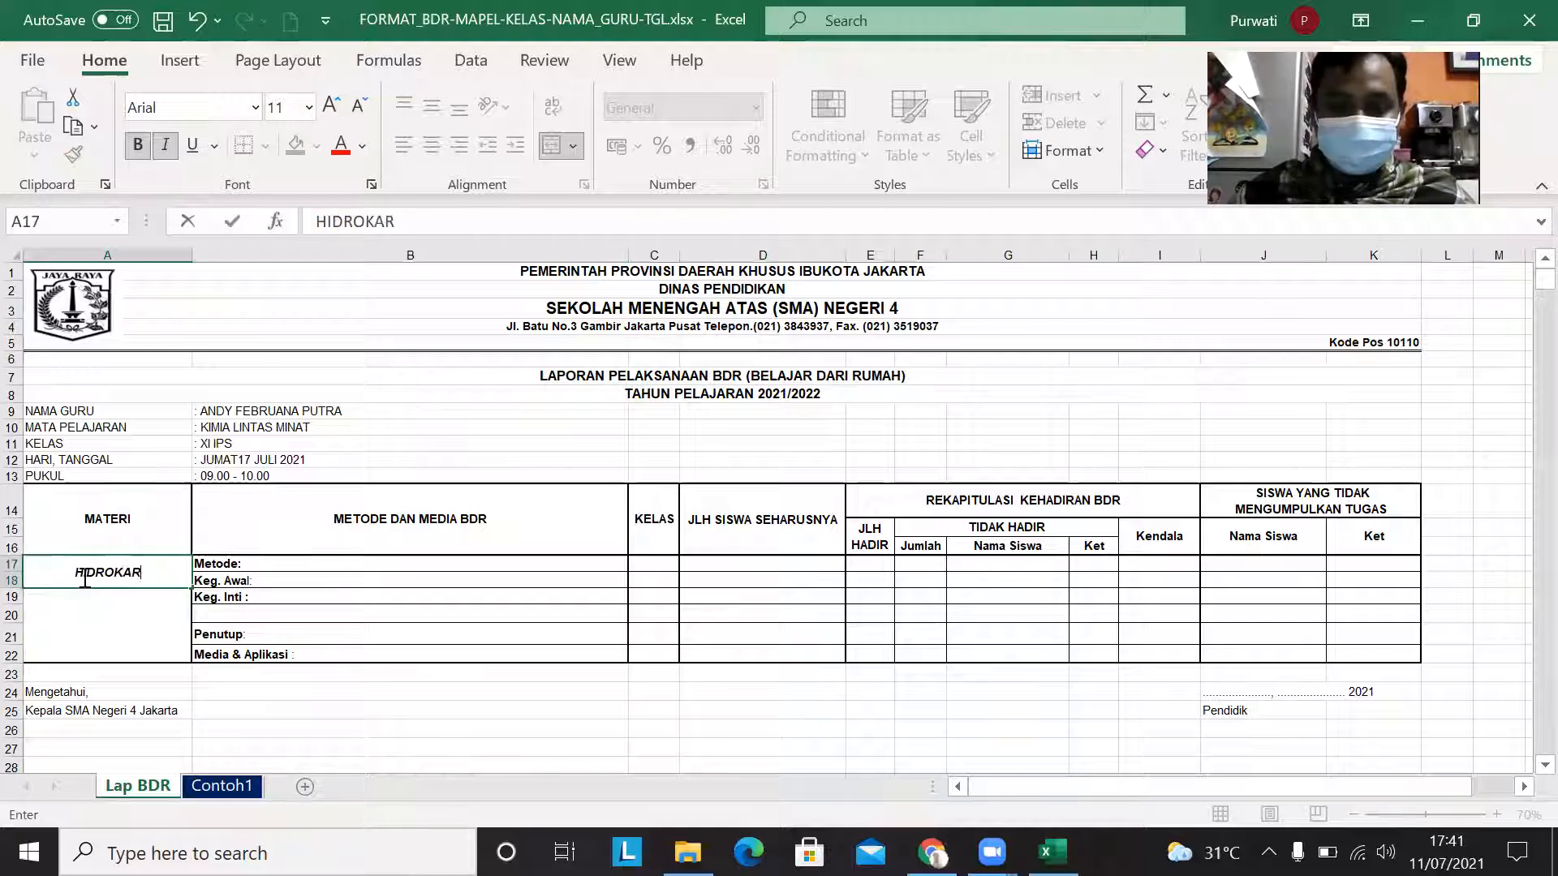
pyautogui.click(76, 622)
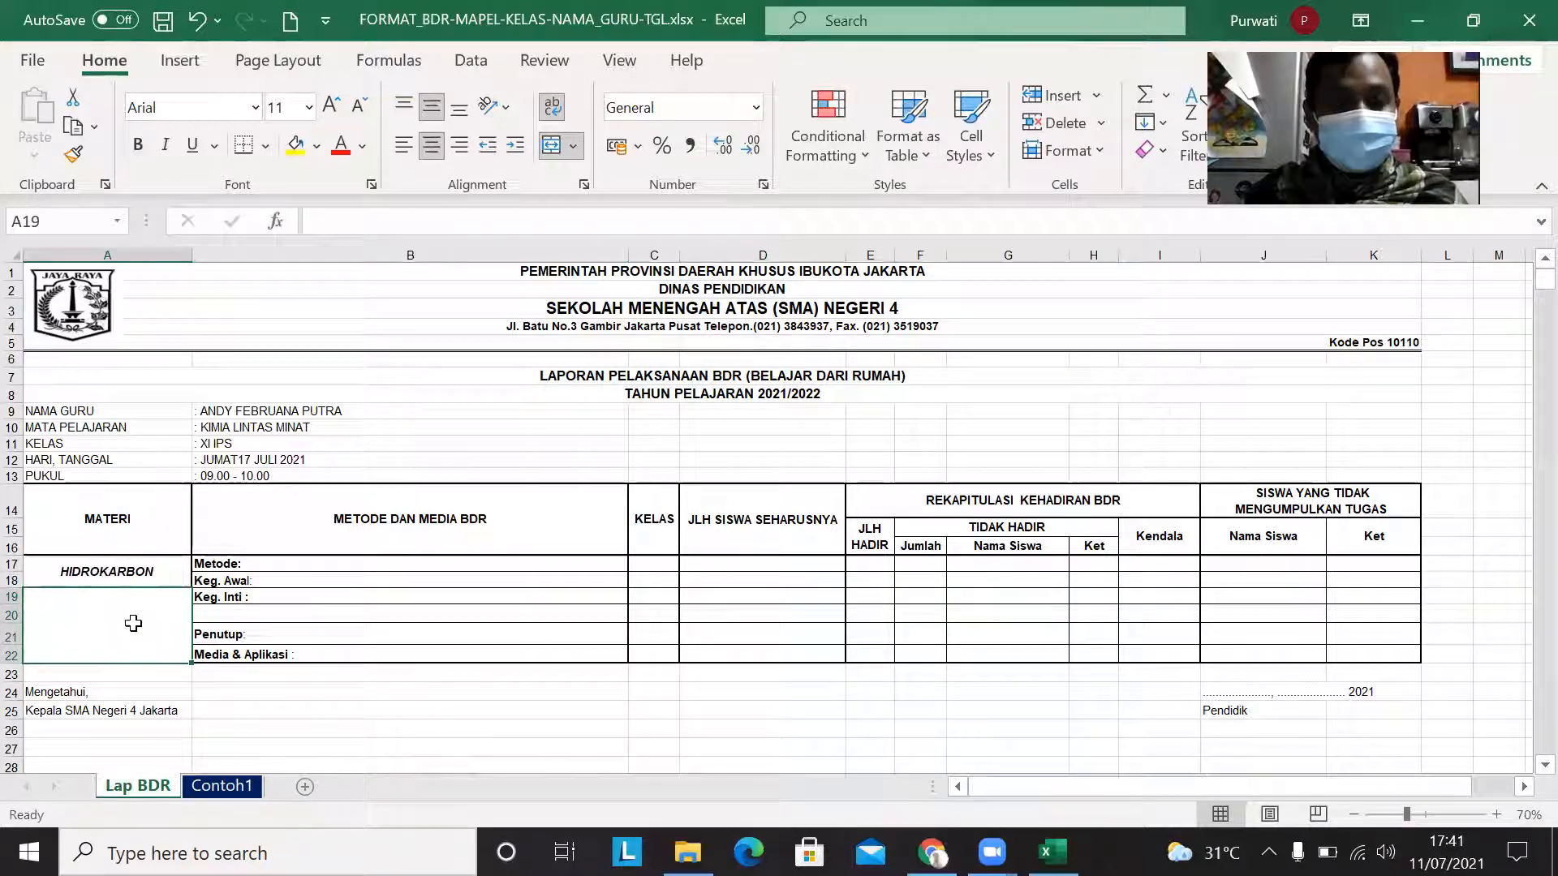
# Step: Go through the Metode, Keg. Awal, Keg. Inti, Penutup and Media & Aplikasi entries under METODE DAN MEDIA BDR
pyautogui.doubleClick(284, 560)
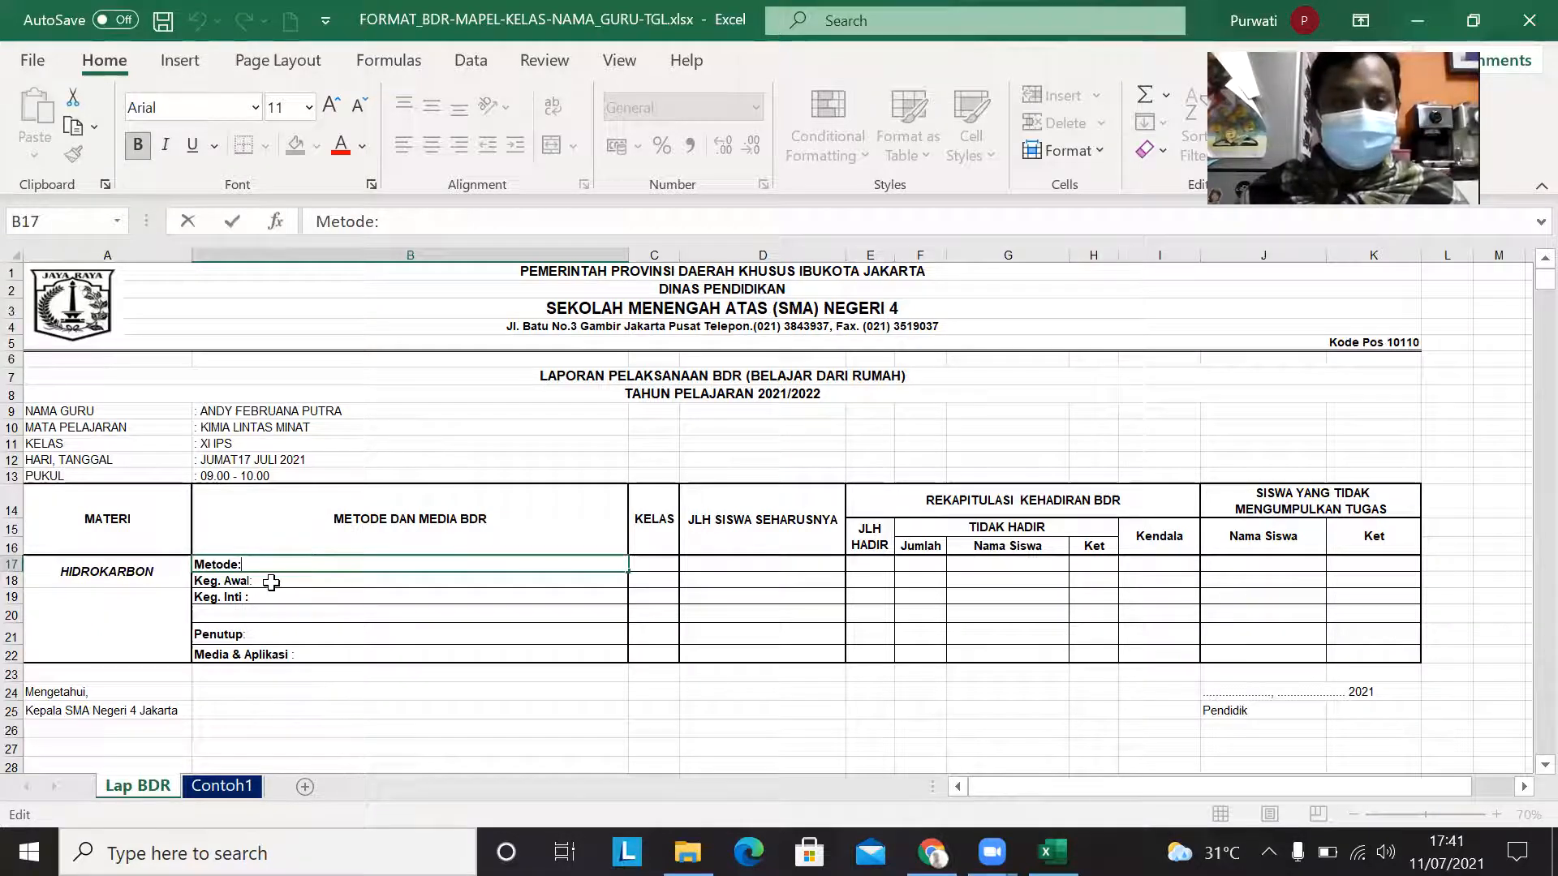
pyautogui.click(271, 582)
pyautogui.doubleClick(272, 582)
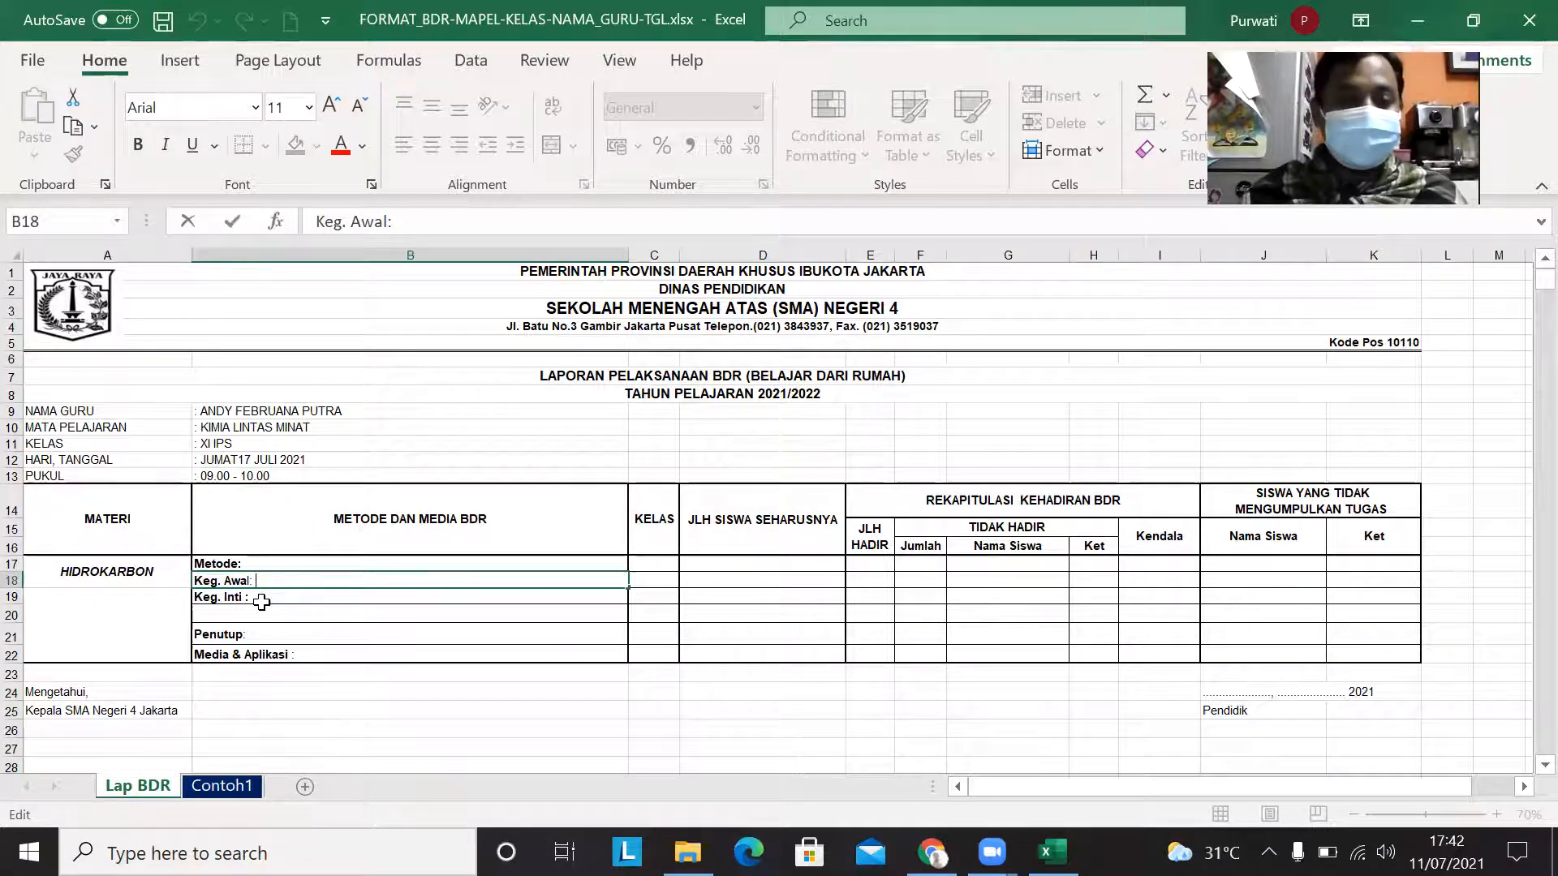
pyautogui.click(276, 597)
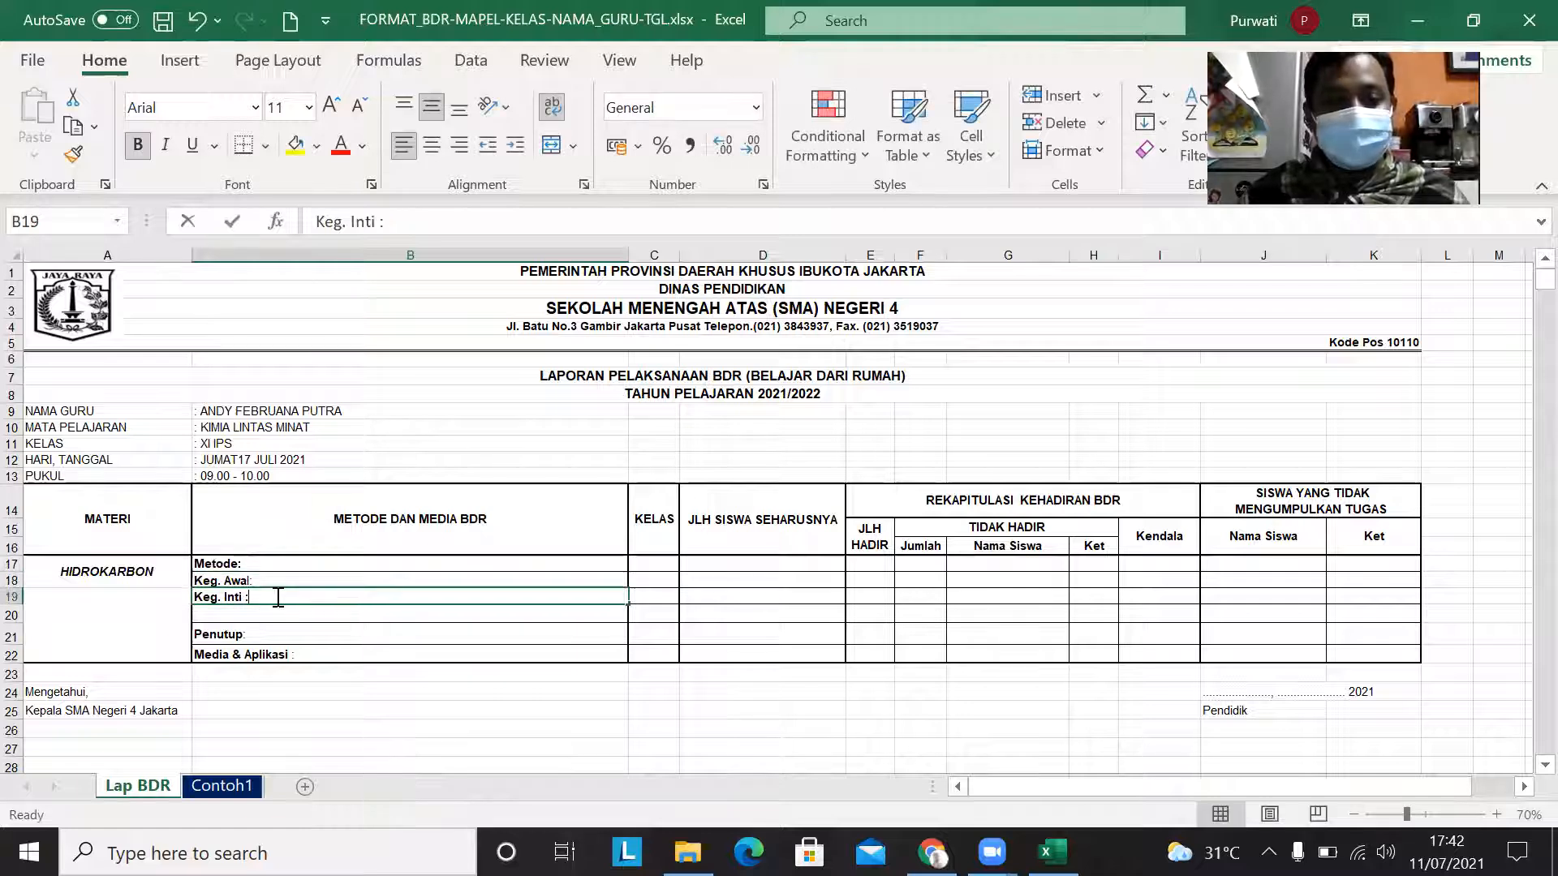
pyautogui.doubleClick(277, 597)
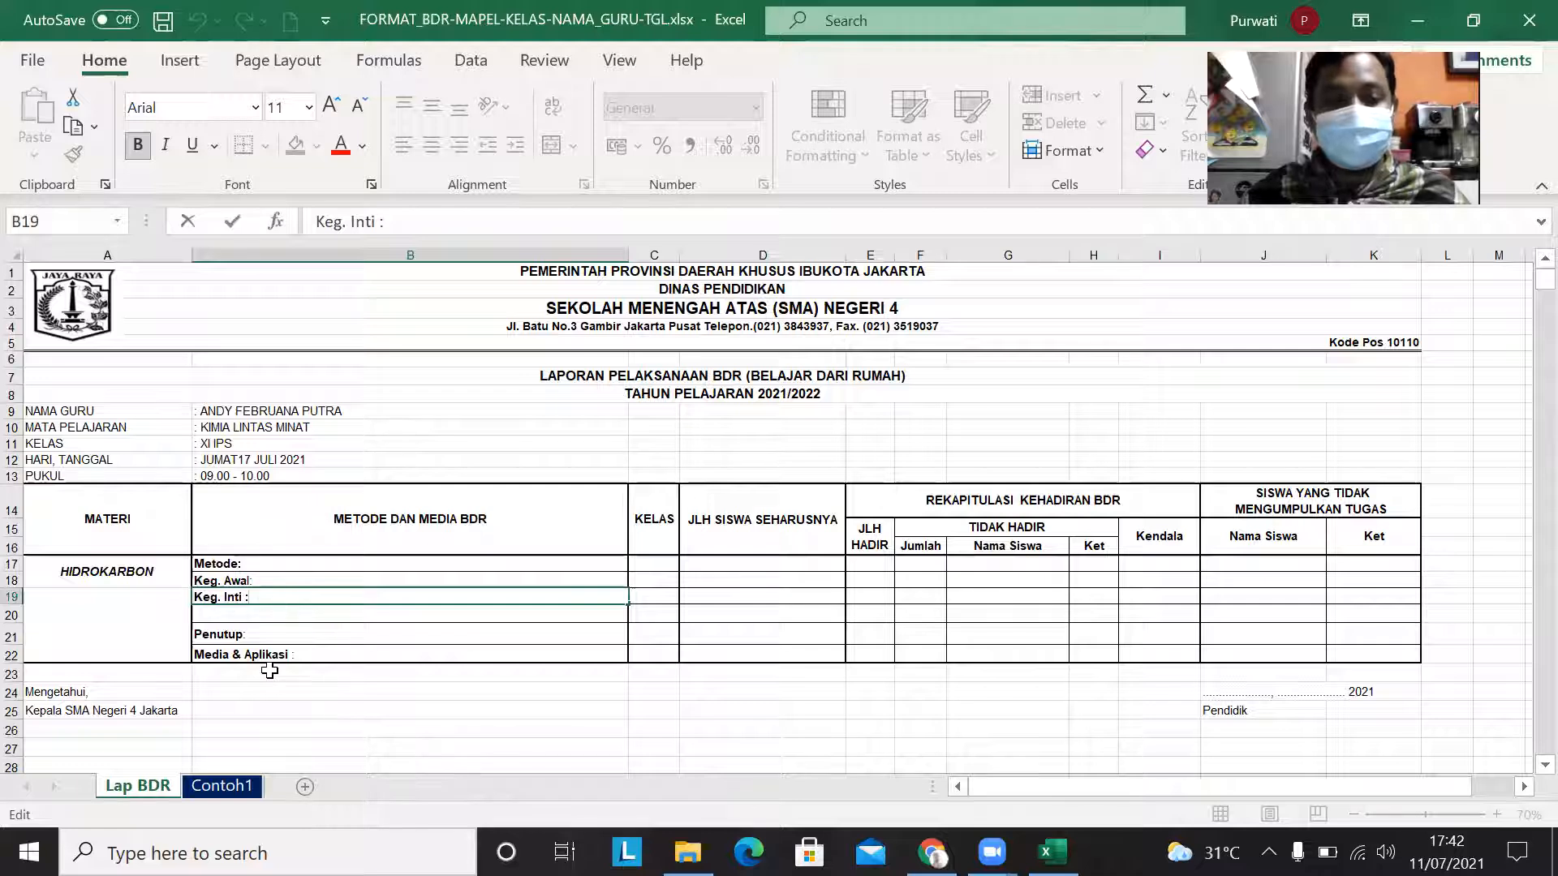
pyautogui.click(265, 636)
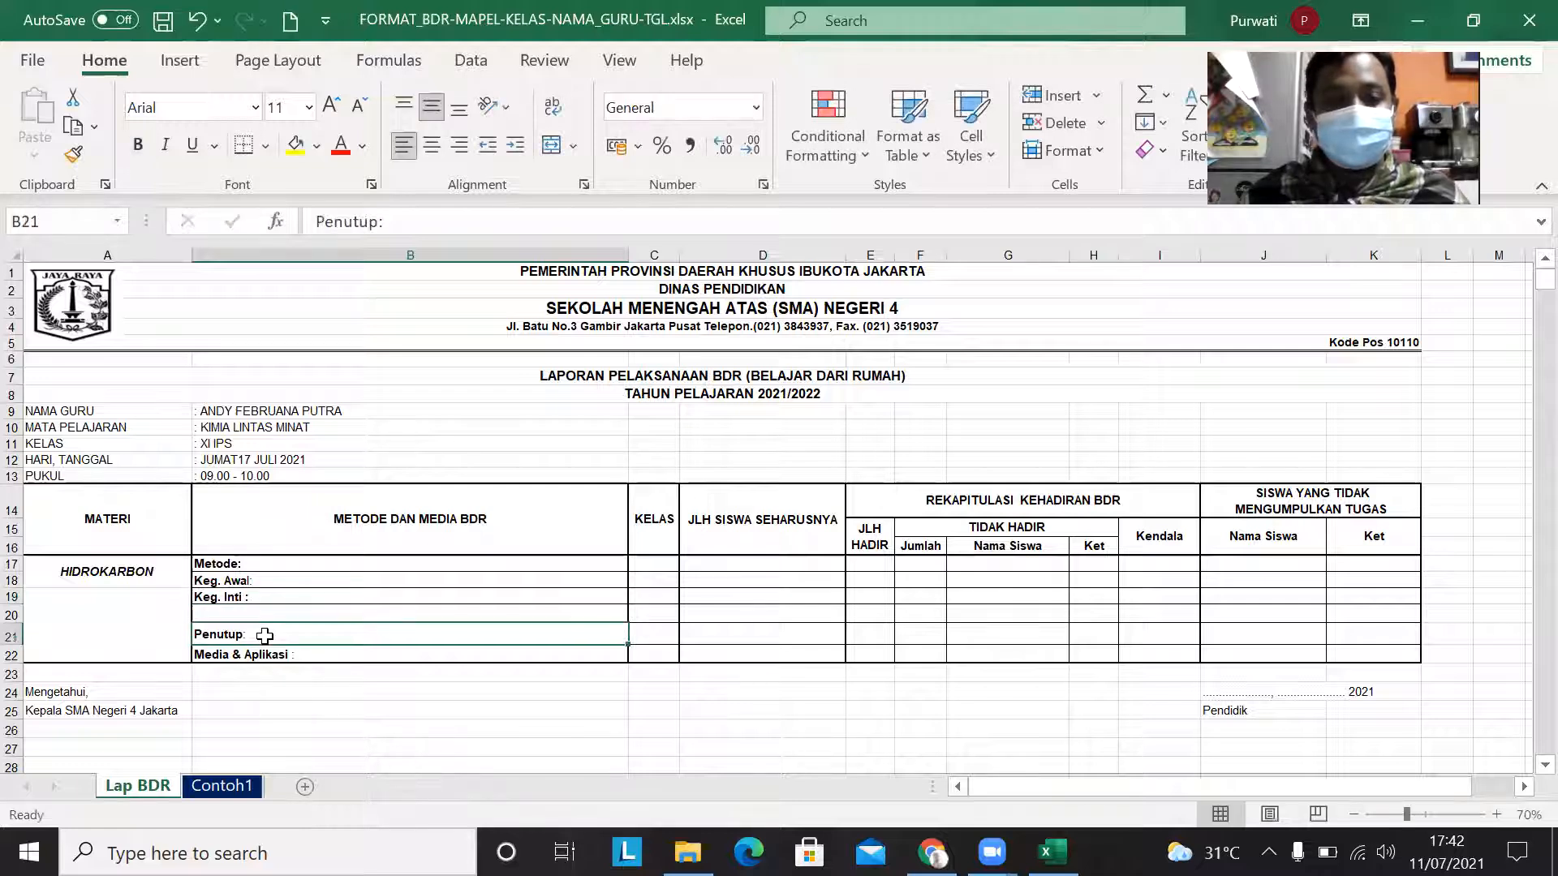
pyautogui.doubleClick(265, 636)
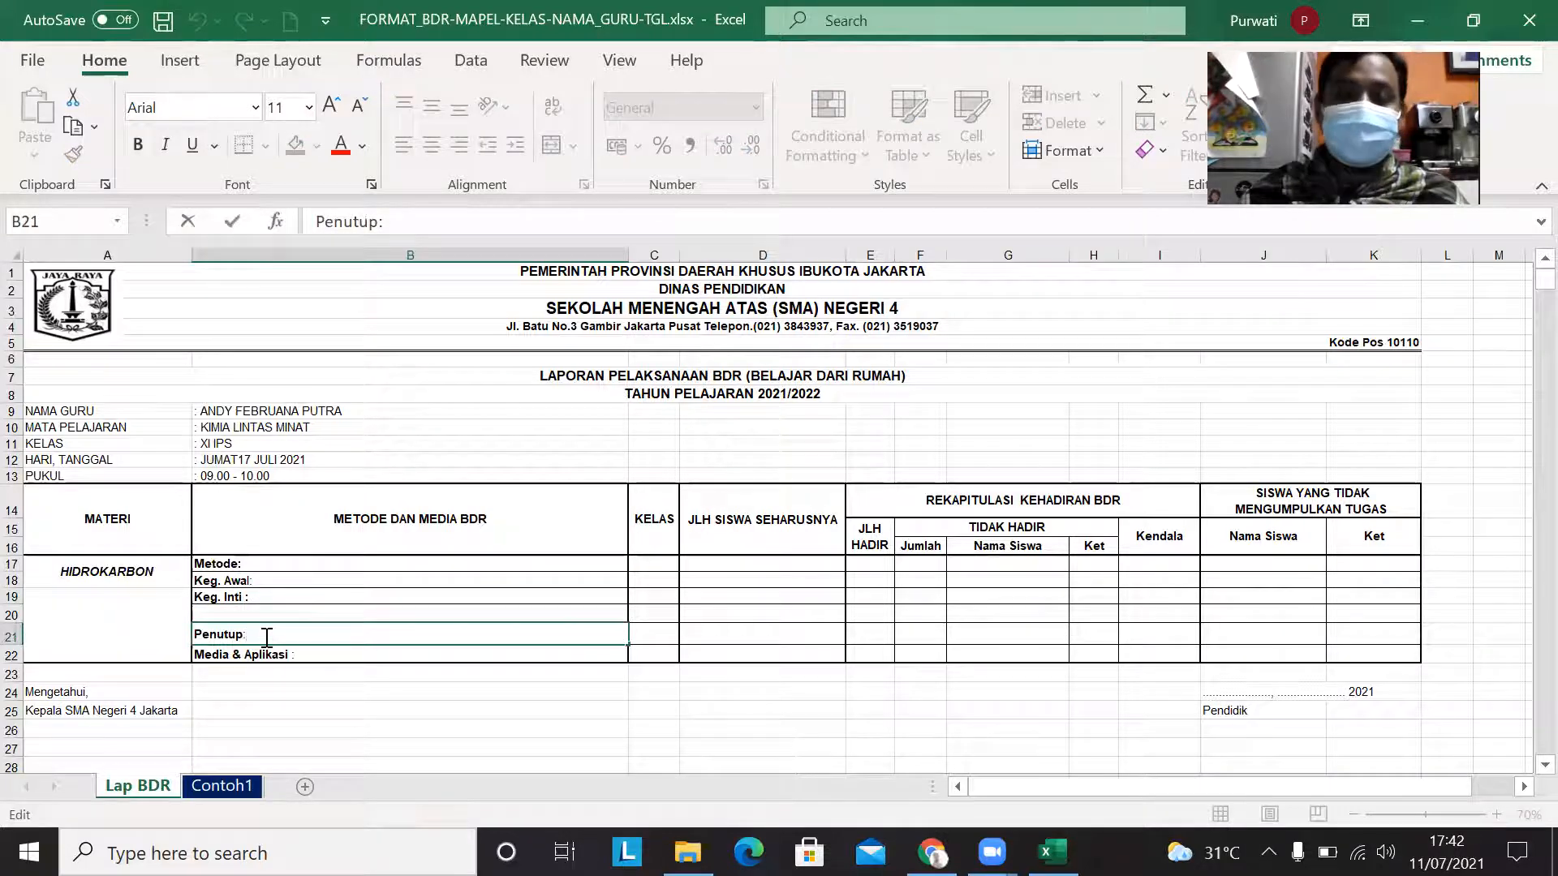
pyautogui.doubleClick(319, 653)
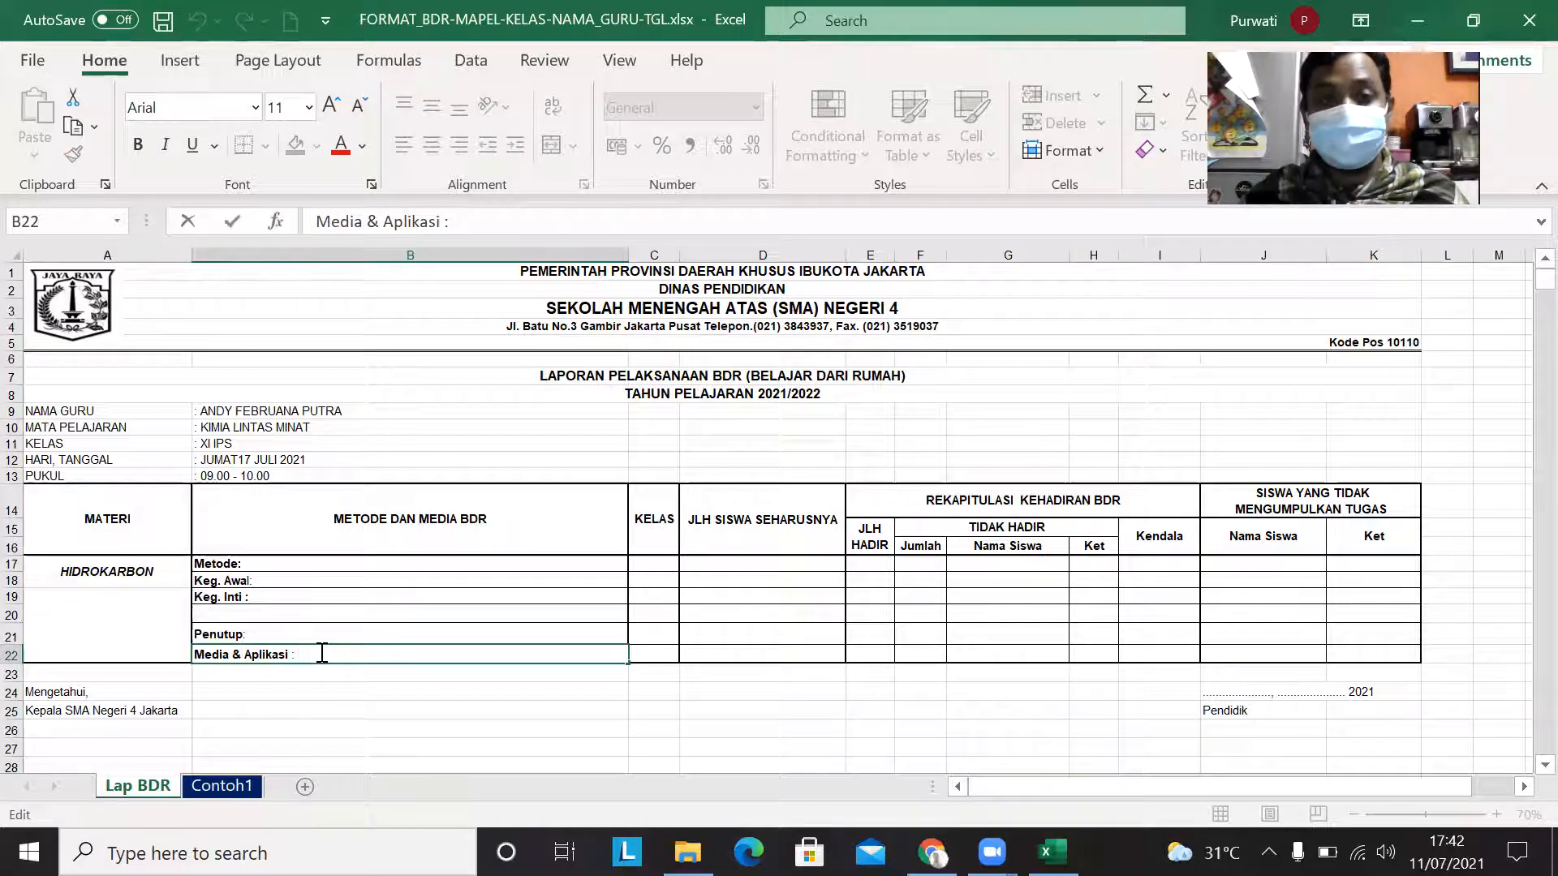
# Step: Enter XI IPS in the first KELAS cell of the table and merge and center it across rows 17 to 22
pyautogui.click(652, 564)
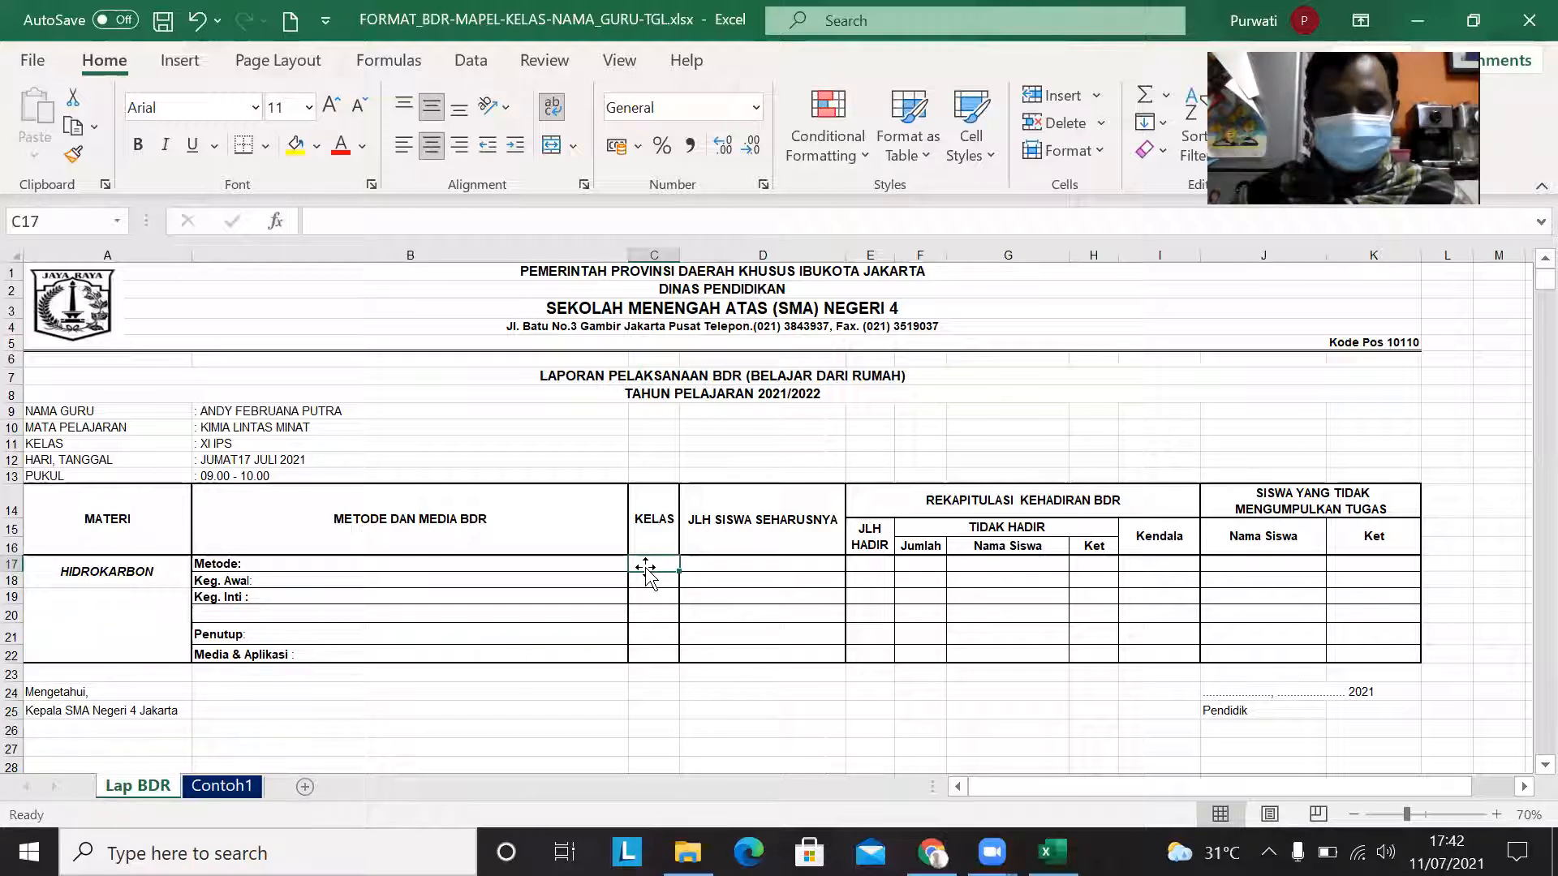
pyautogui.write('XI IPS')
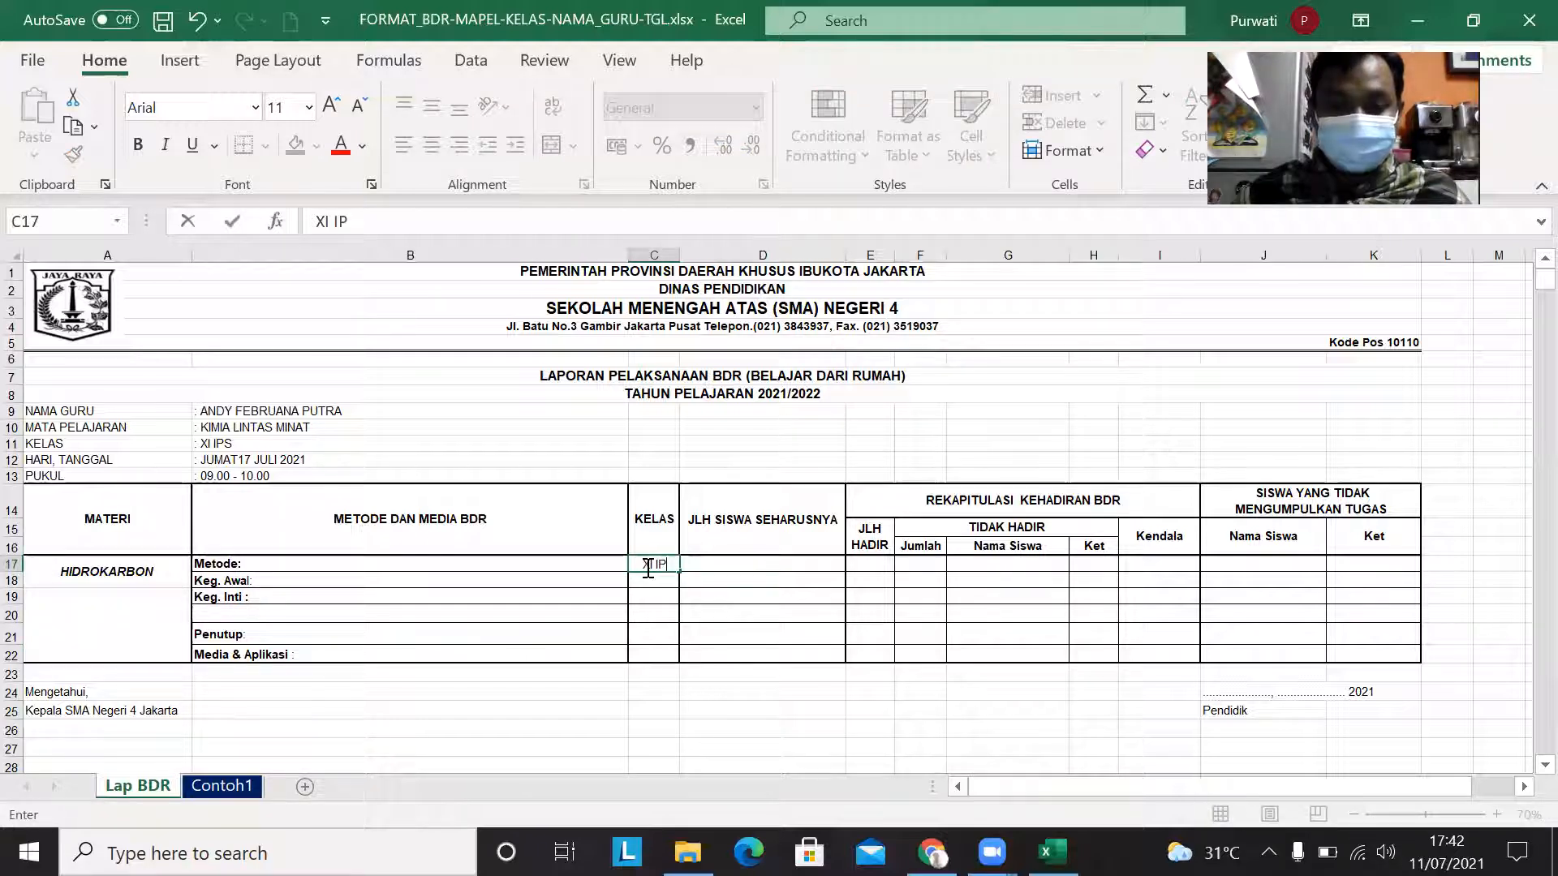
pyautogui.click(730, 566)
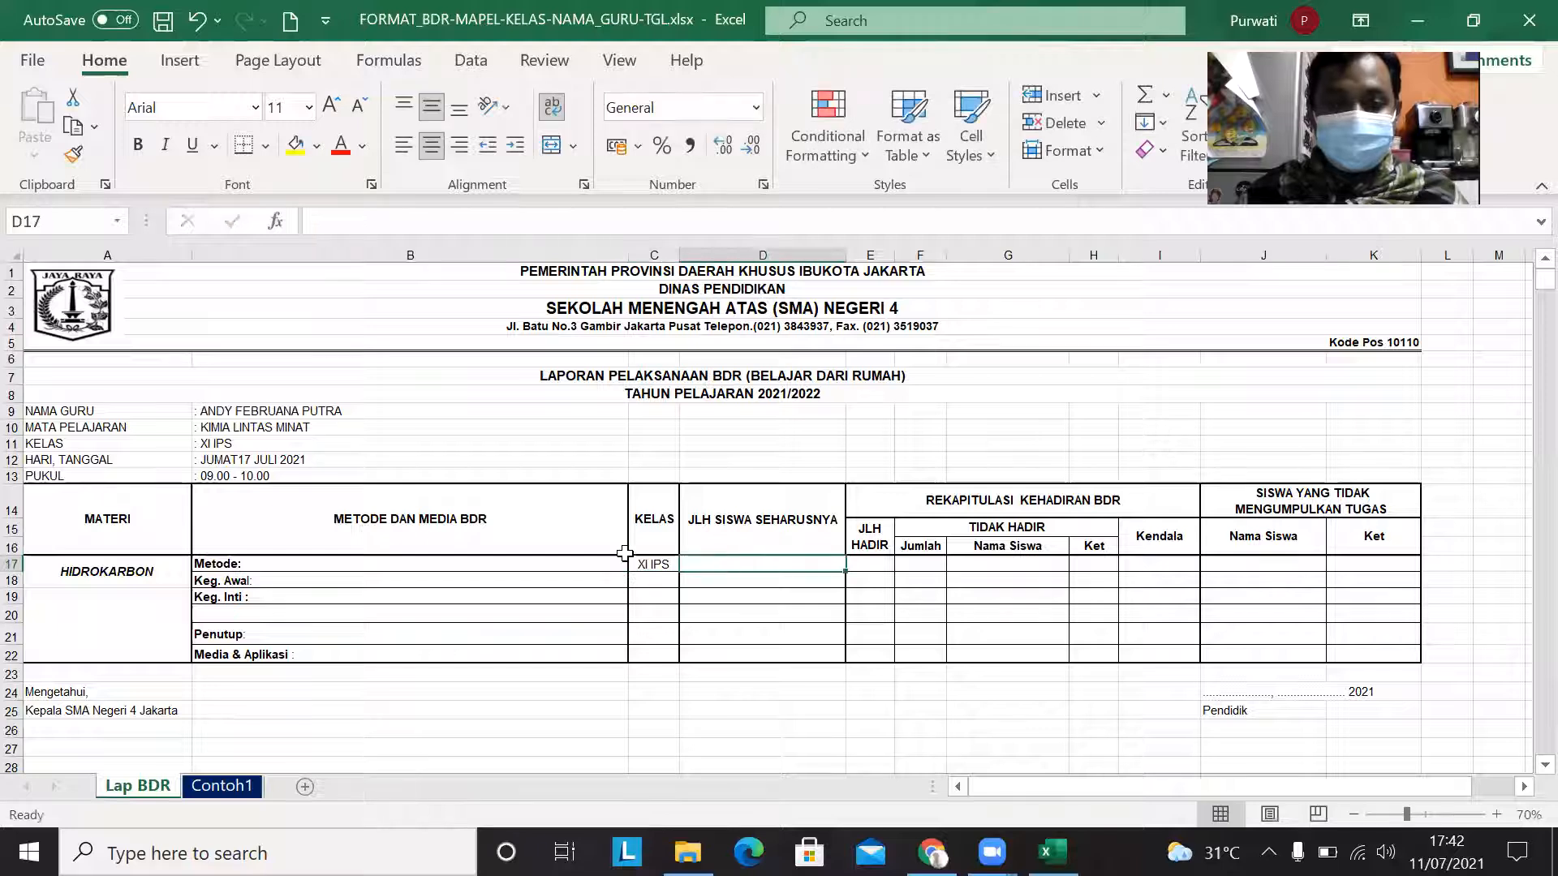
pyautogui.moveTo(654, 564); pyautogui.dragTo(658, 652)
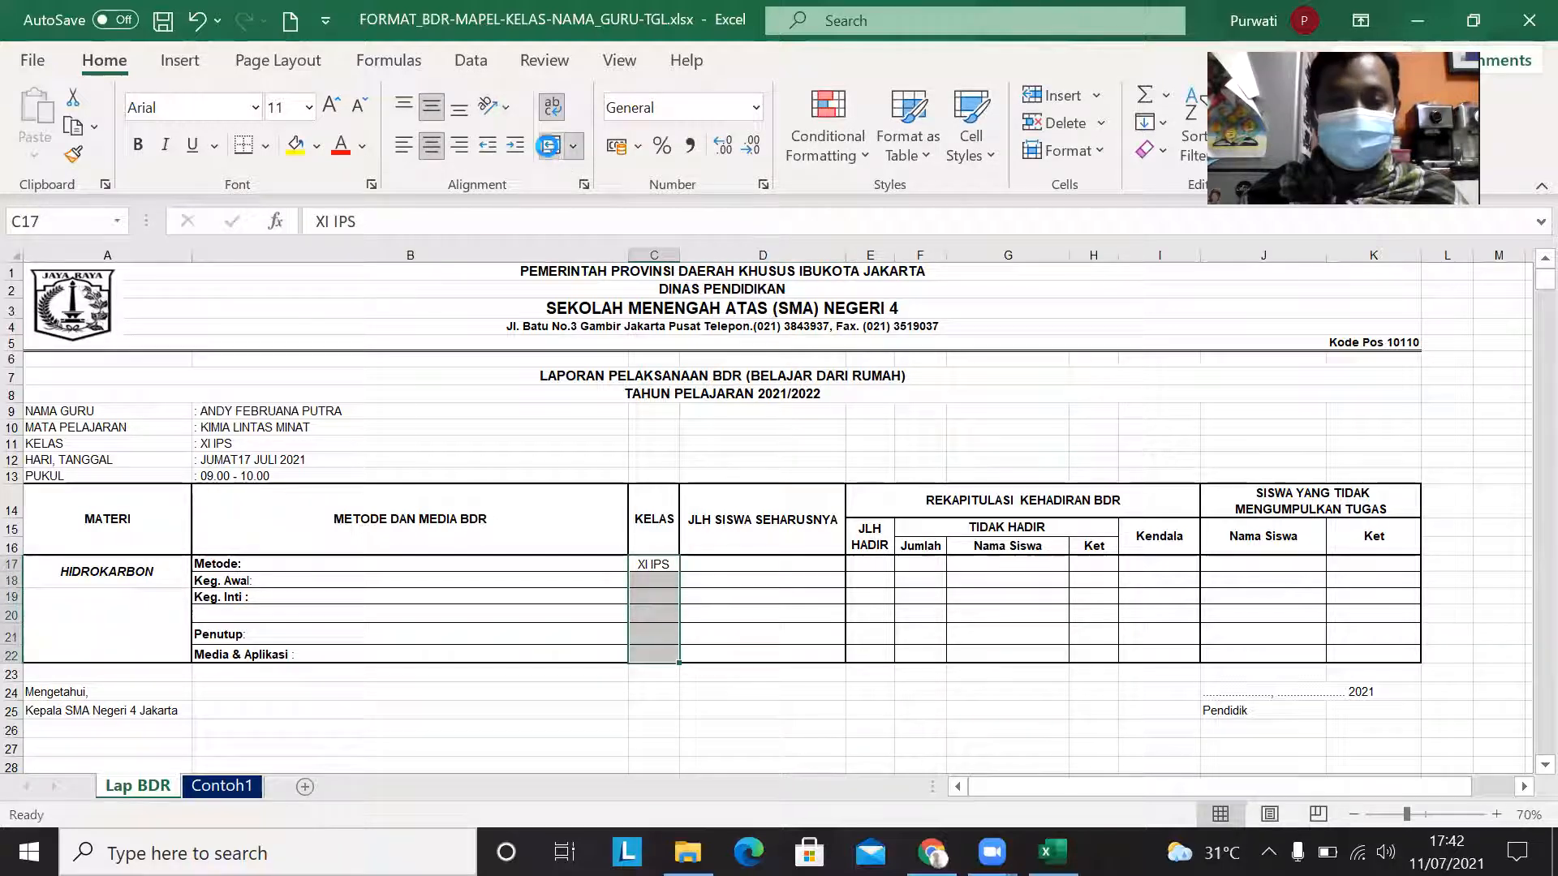
pyautogui.click(550, 151)
# Step: Enter 40 under JLH SISWA SEHARUSNYA, and merge and center rows 17 to 22 in both that column and the empty JLH HADIR column
pyautogui.click(728, 576)
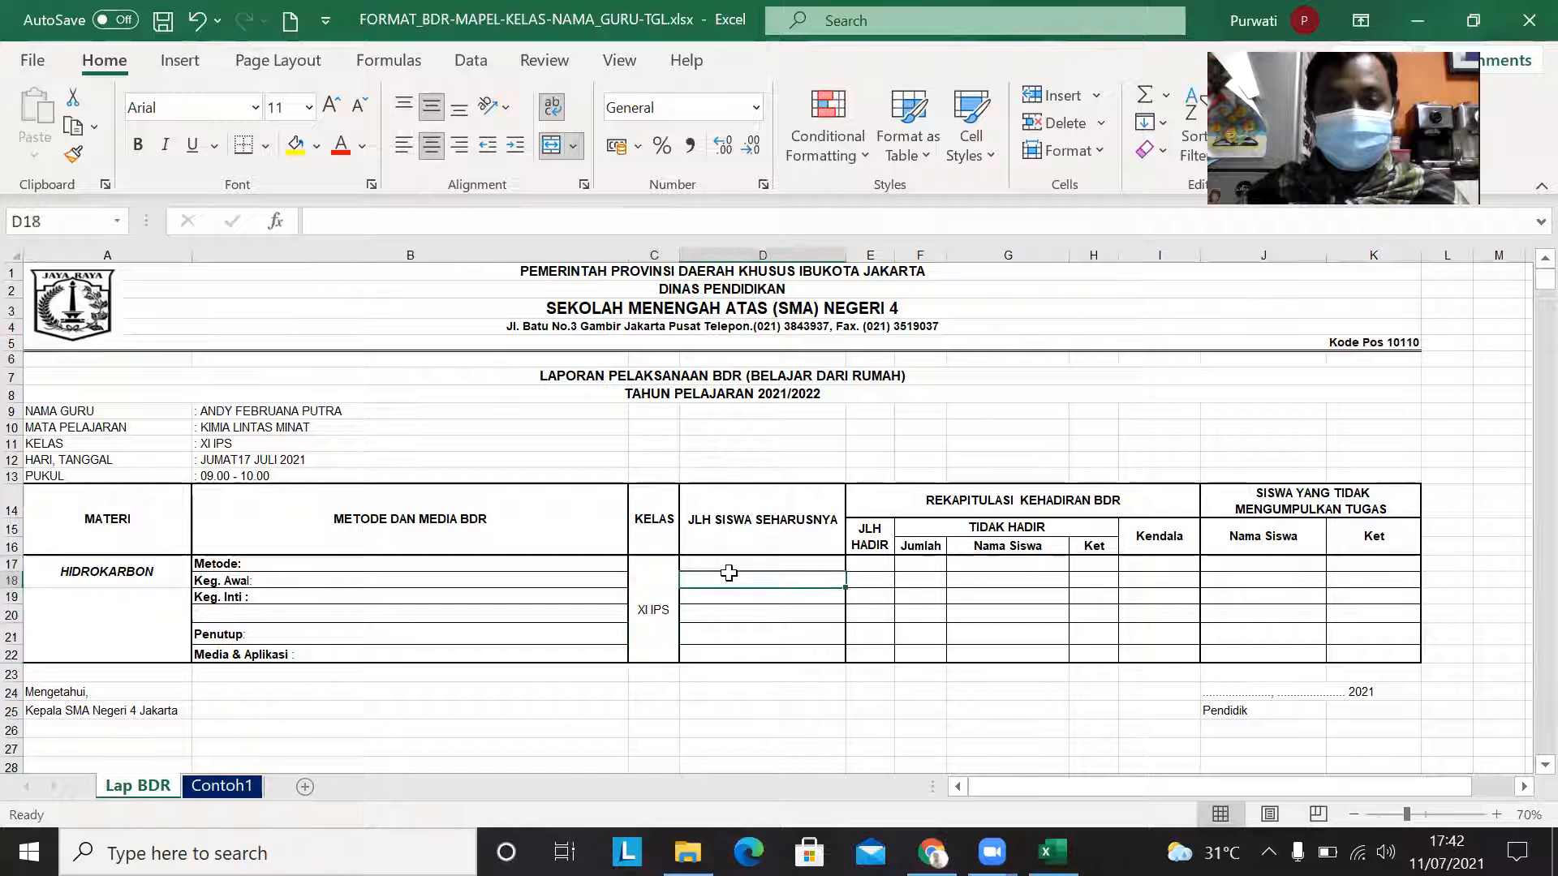
pyautogui.click(733, 562)
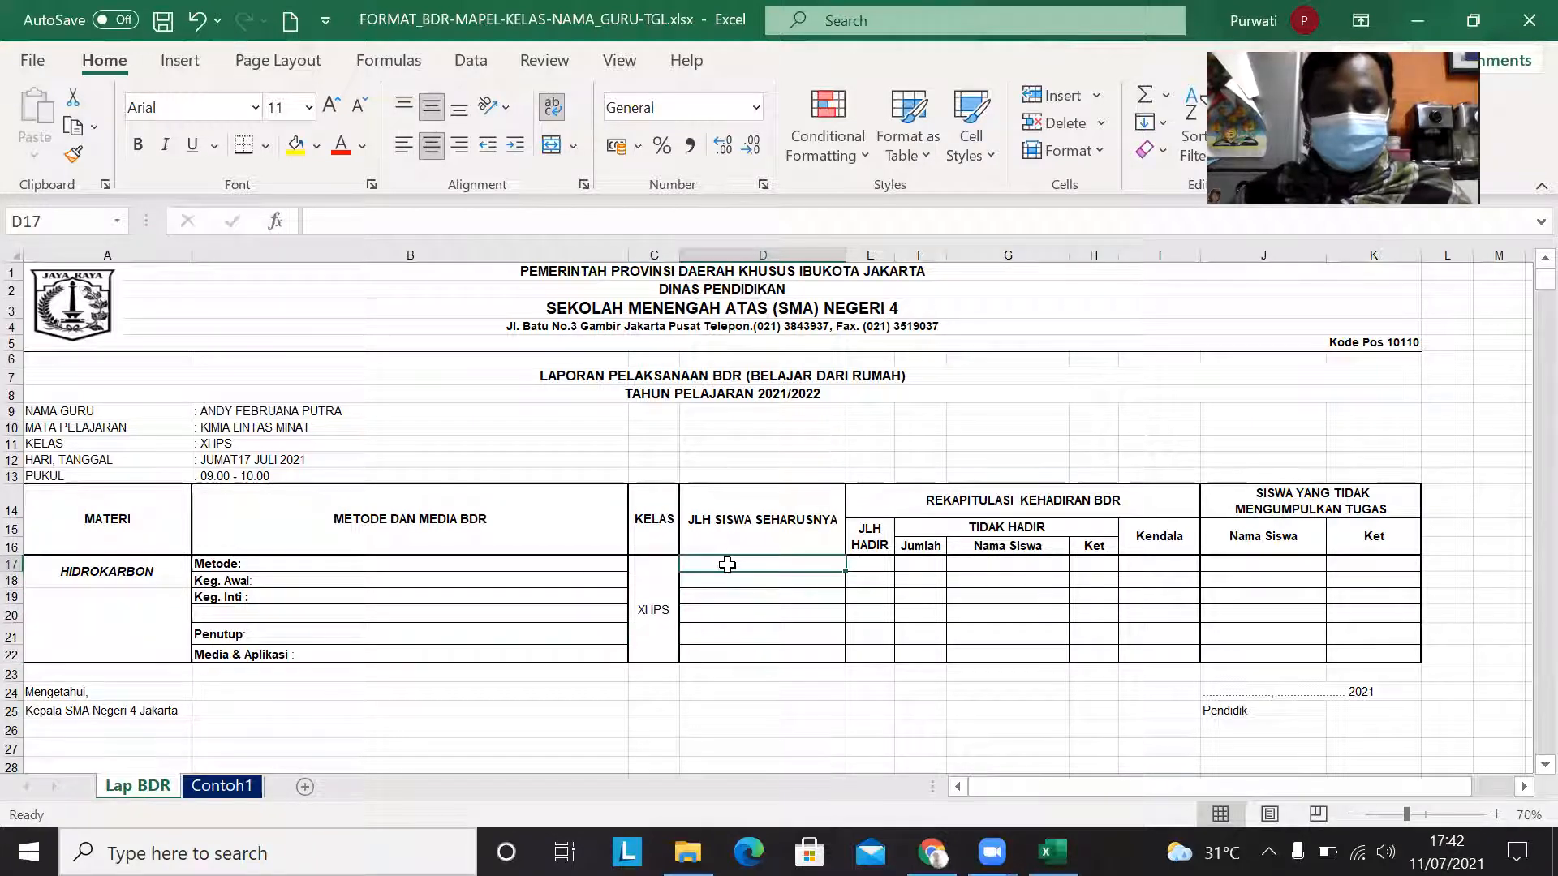
pyautogui.write('40')
pyautogui.click(760, 620)
pyautogui.moveTo(767, 561); pyautogui.dragTo(751, 649)
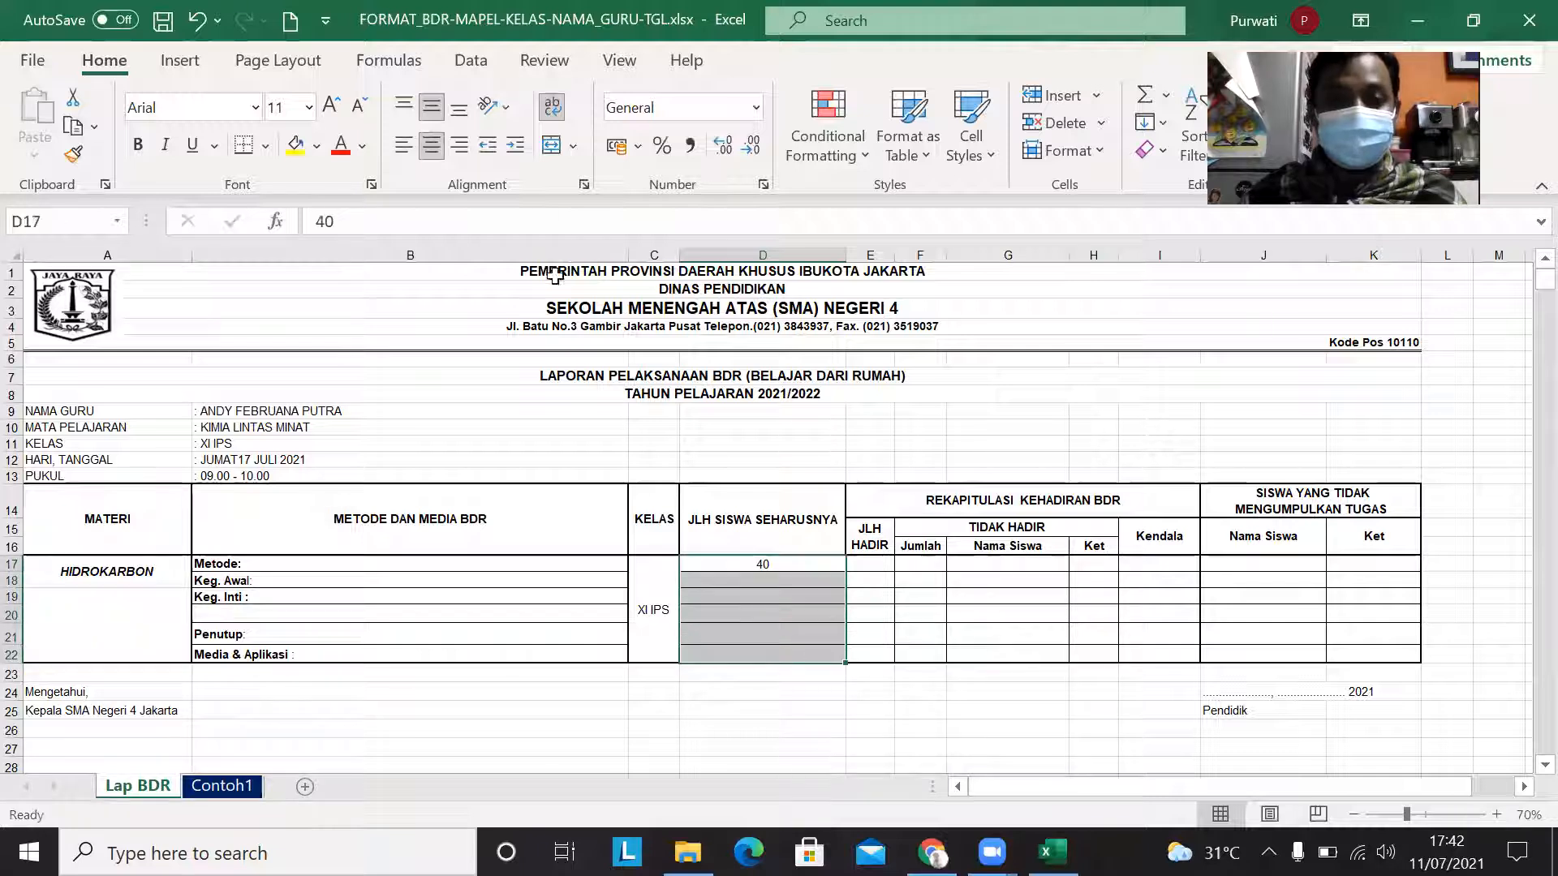
pyautogui.click(553, 145)
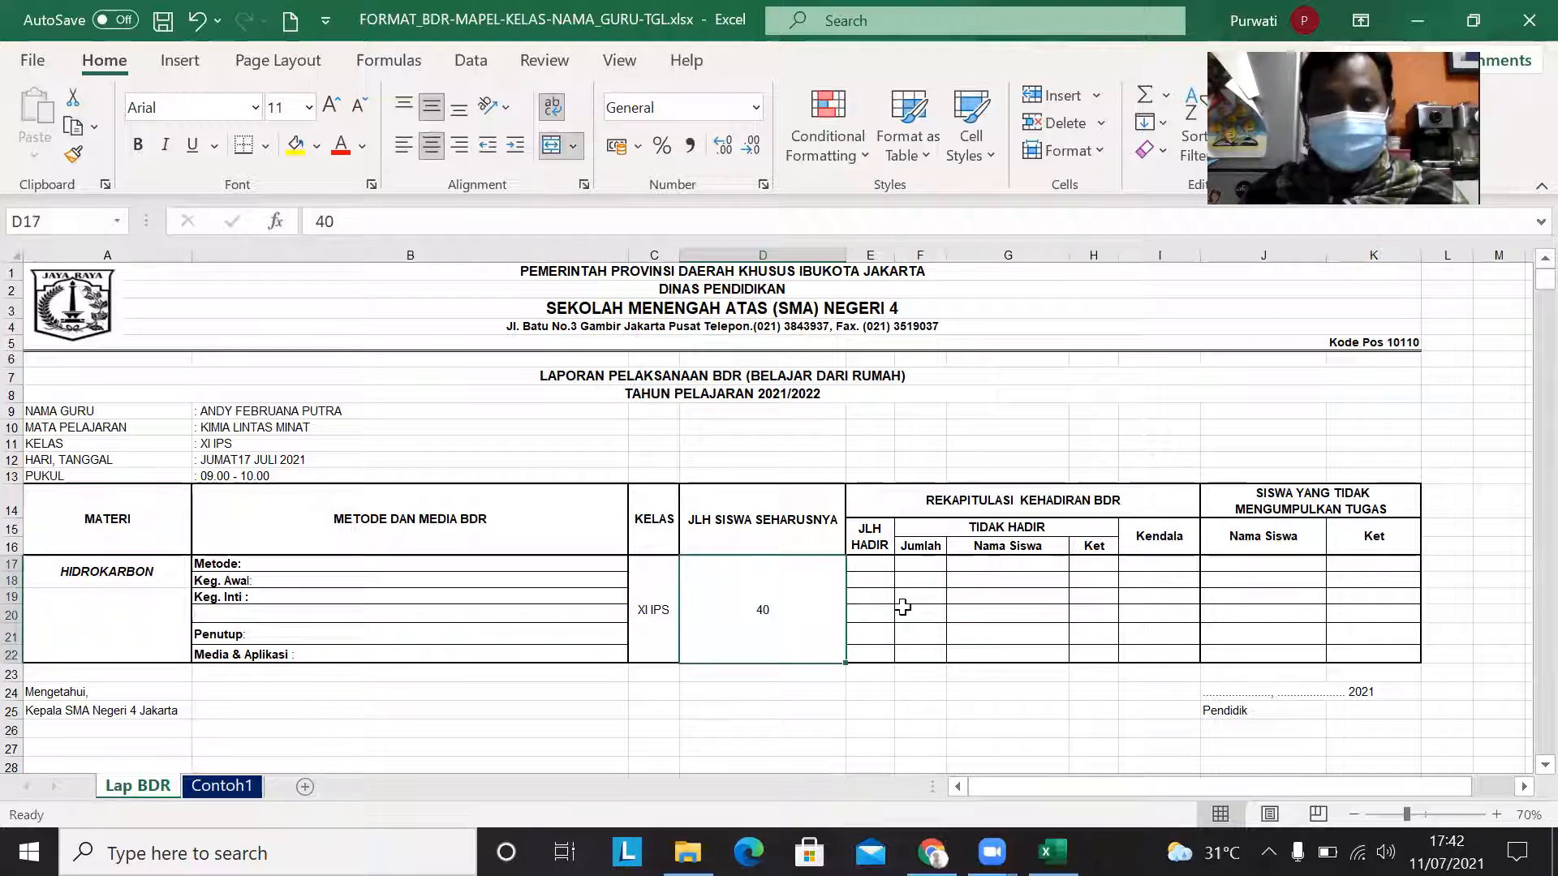
pyautogui.moveTo(872, 566); pyautogui.dragTo(865, 655)
pyautogui.click(552, 145)
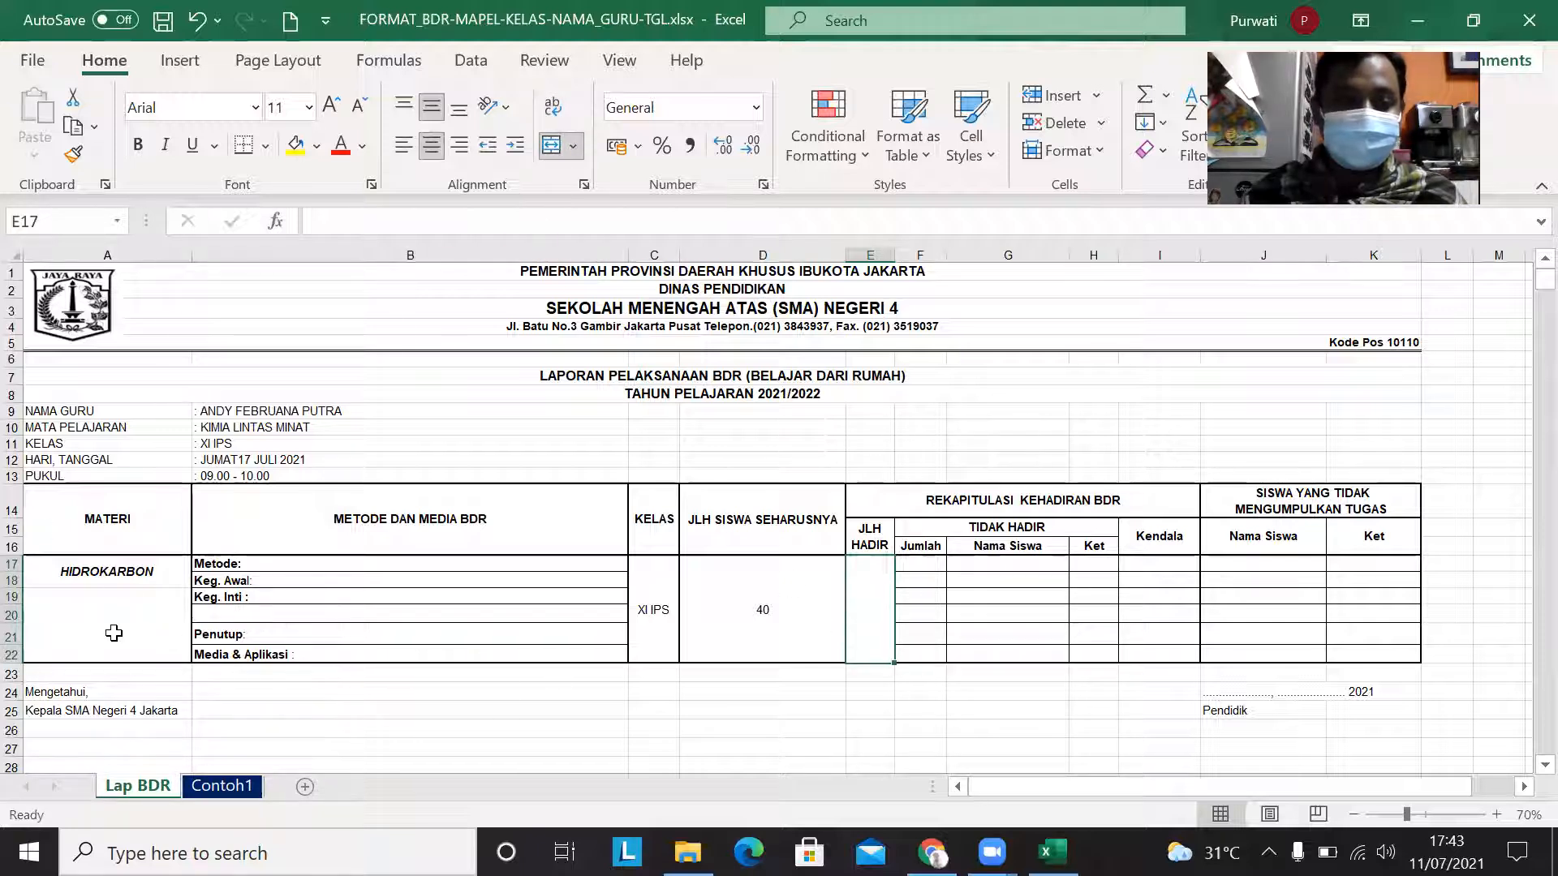
# Step: Rename the Lap BDR sheet to Lap BDR XI IPS-1
pyautogui.rightClick(133, 789)
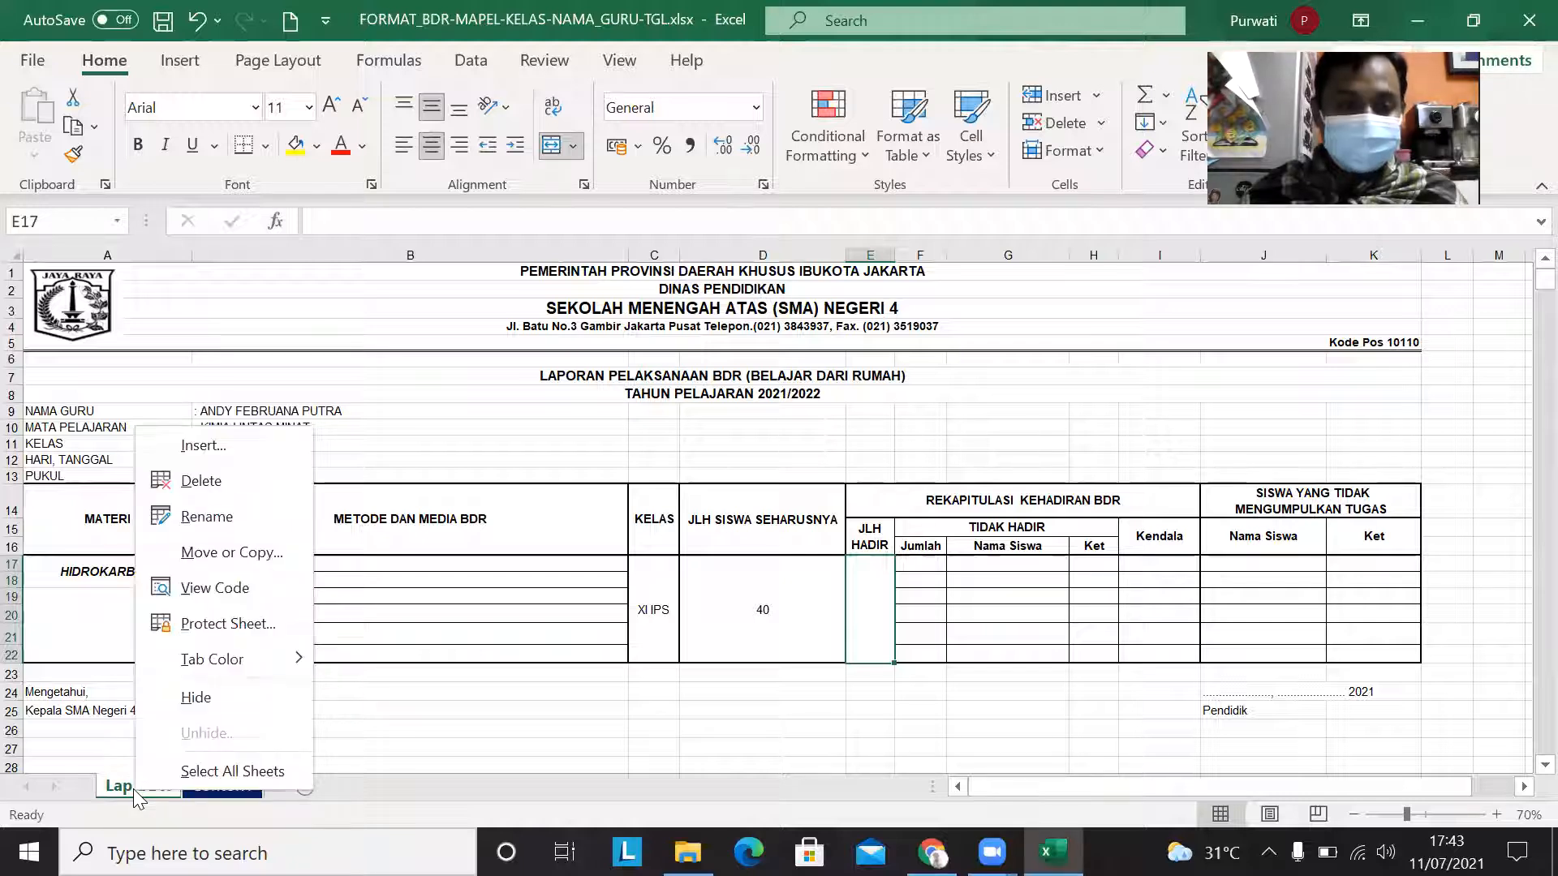
pyautogui.click(79, 751)
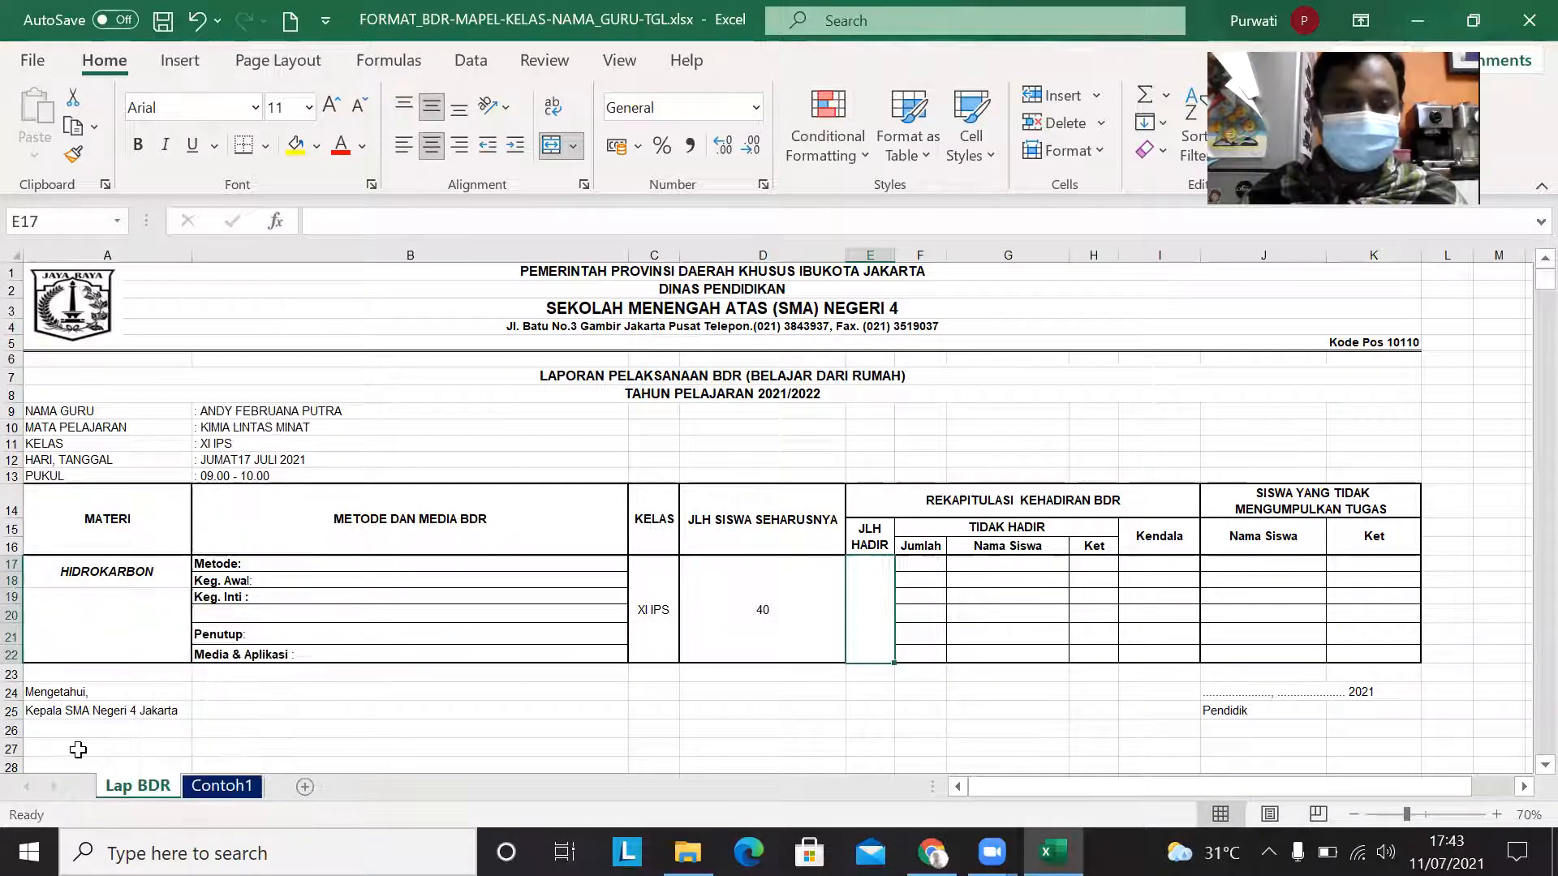
pyautogui.rightClick(159, 789)
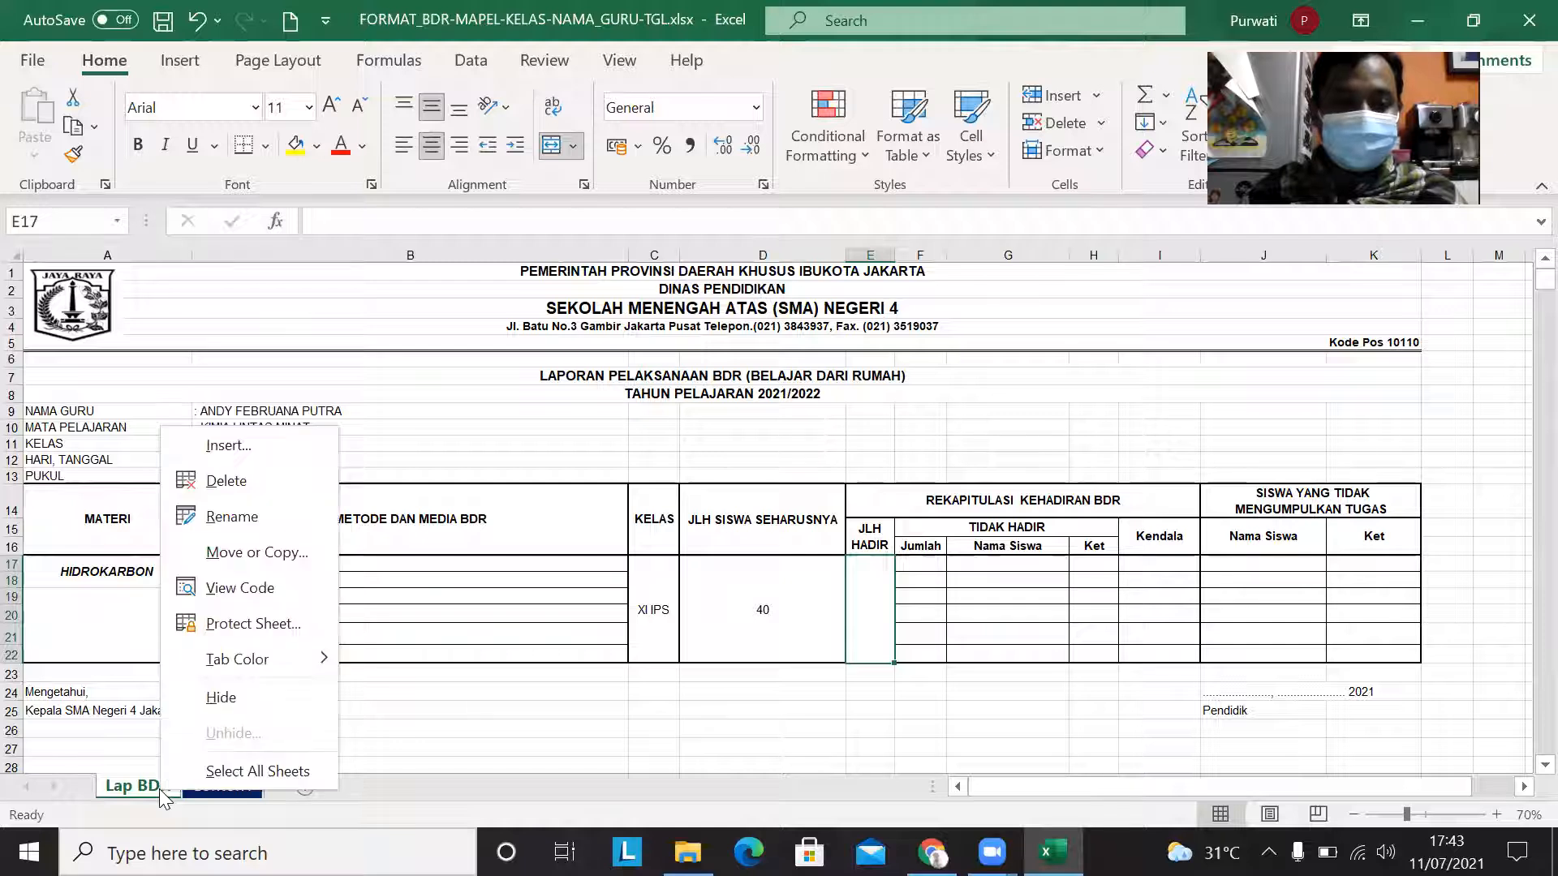
pyautogui.click(259, 513)
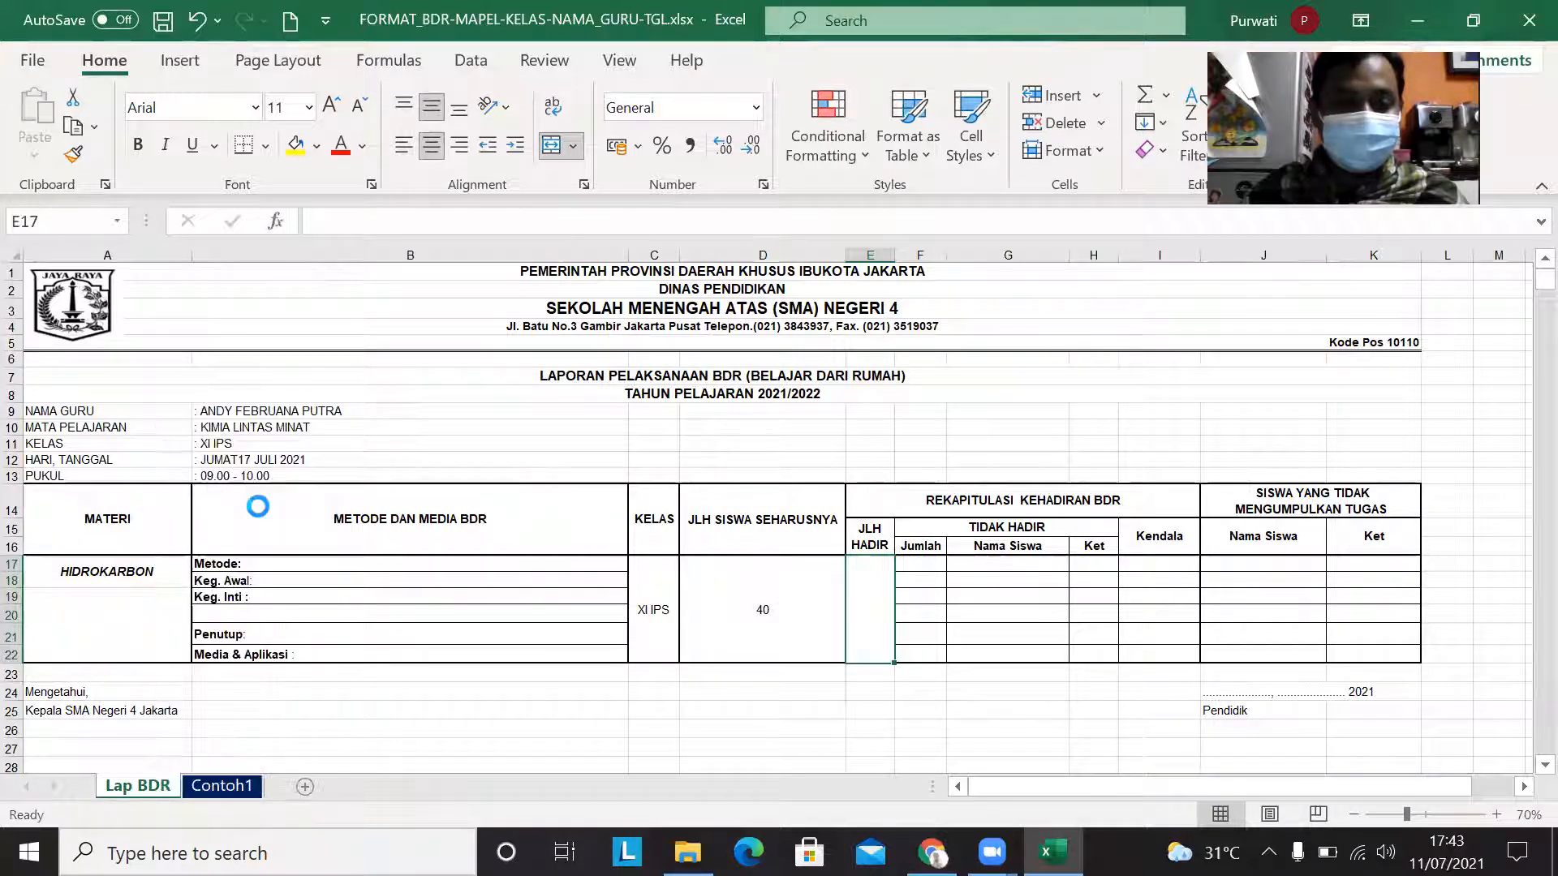
pyautogui.write('XI')
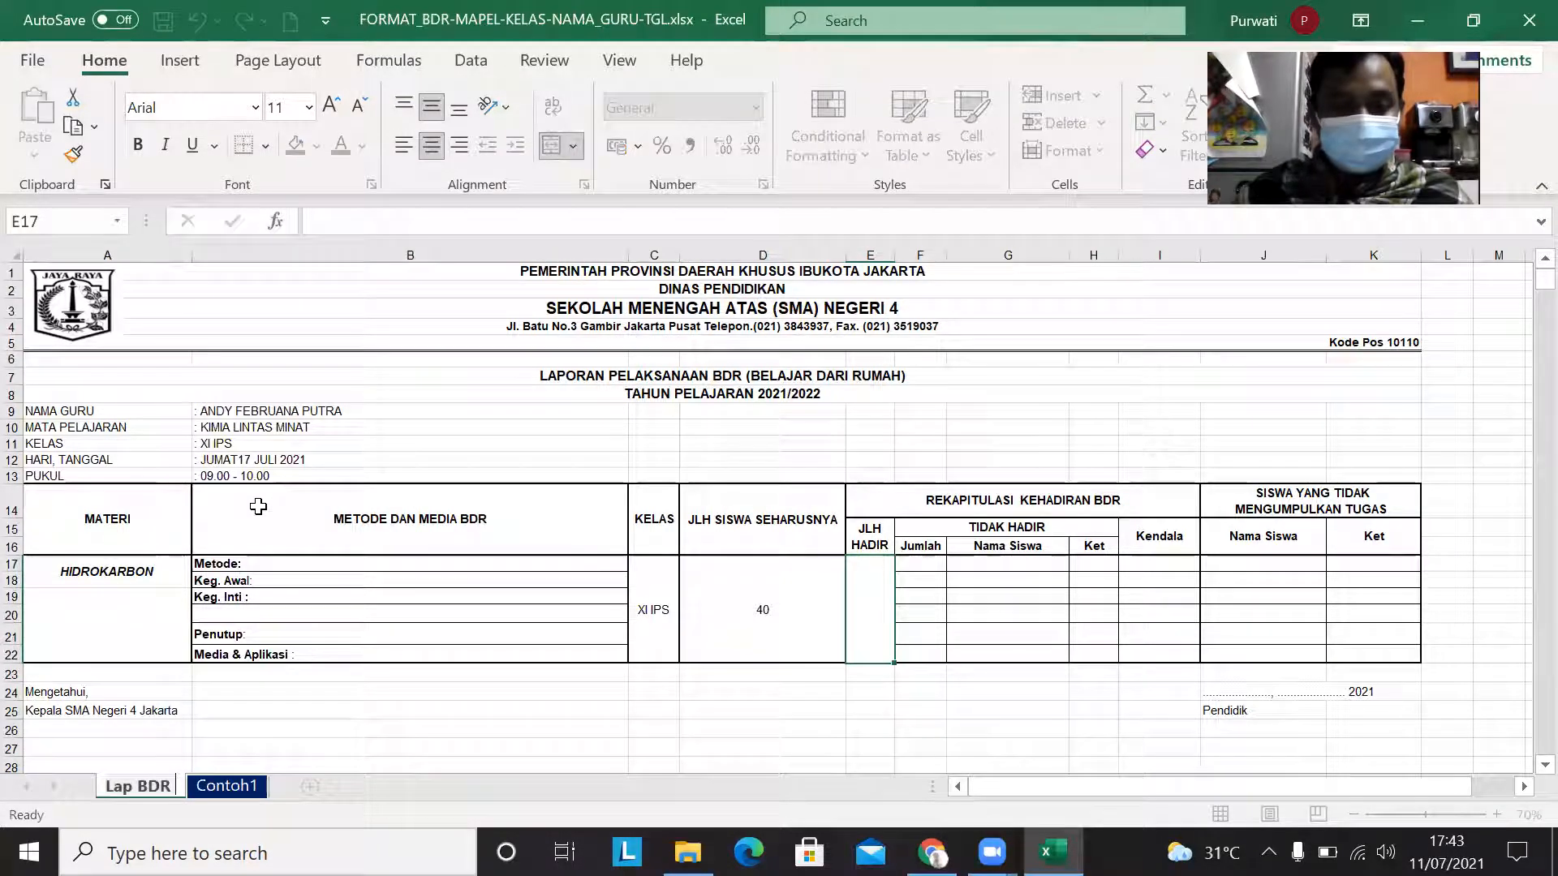
pyautogui.write(' IPS')
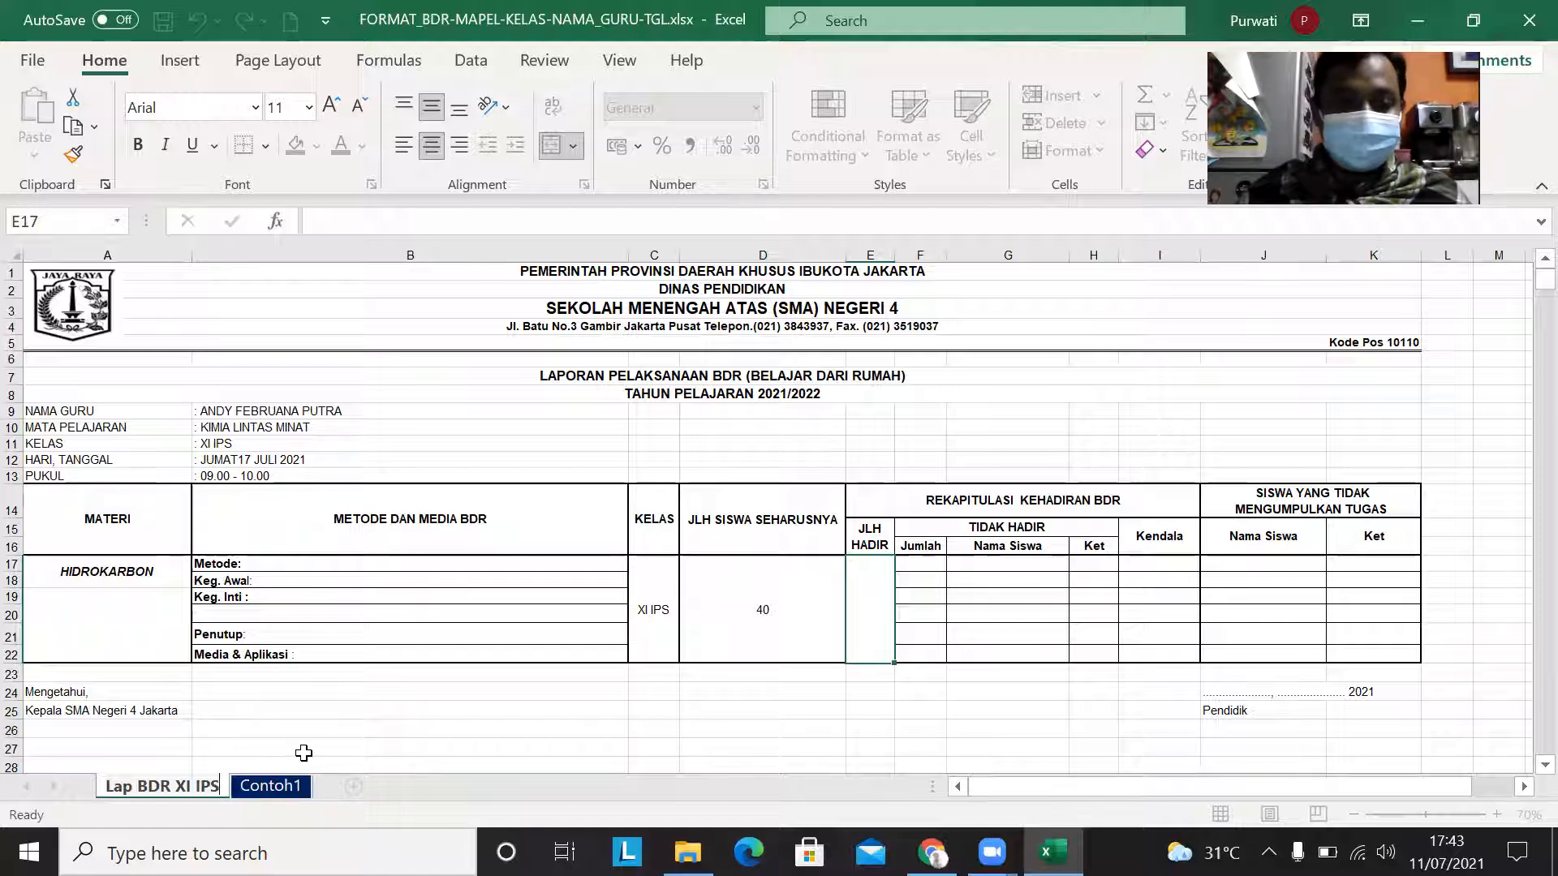
pyautogui.write('-1')
# Step: Examine the completed example on the Contoh1 sheet, including the methods, attendance recap, missing assignments and dated signature block
pyautogui.click(281, 789)
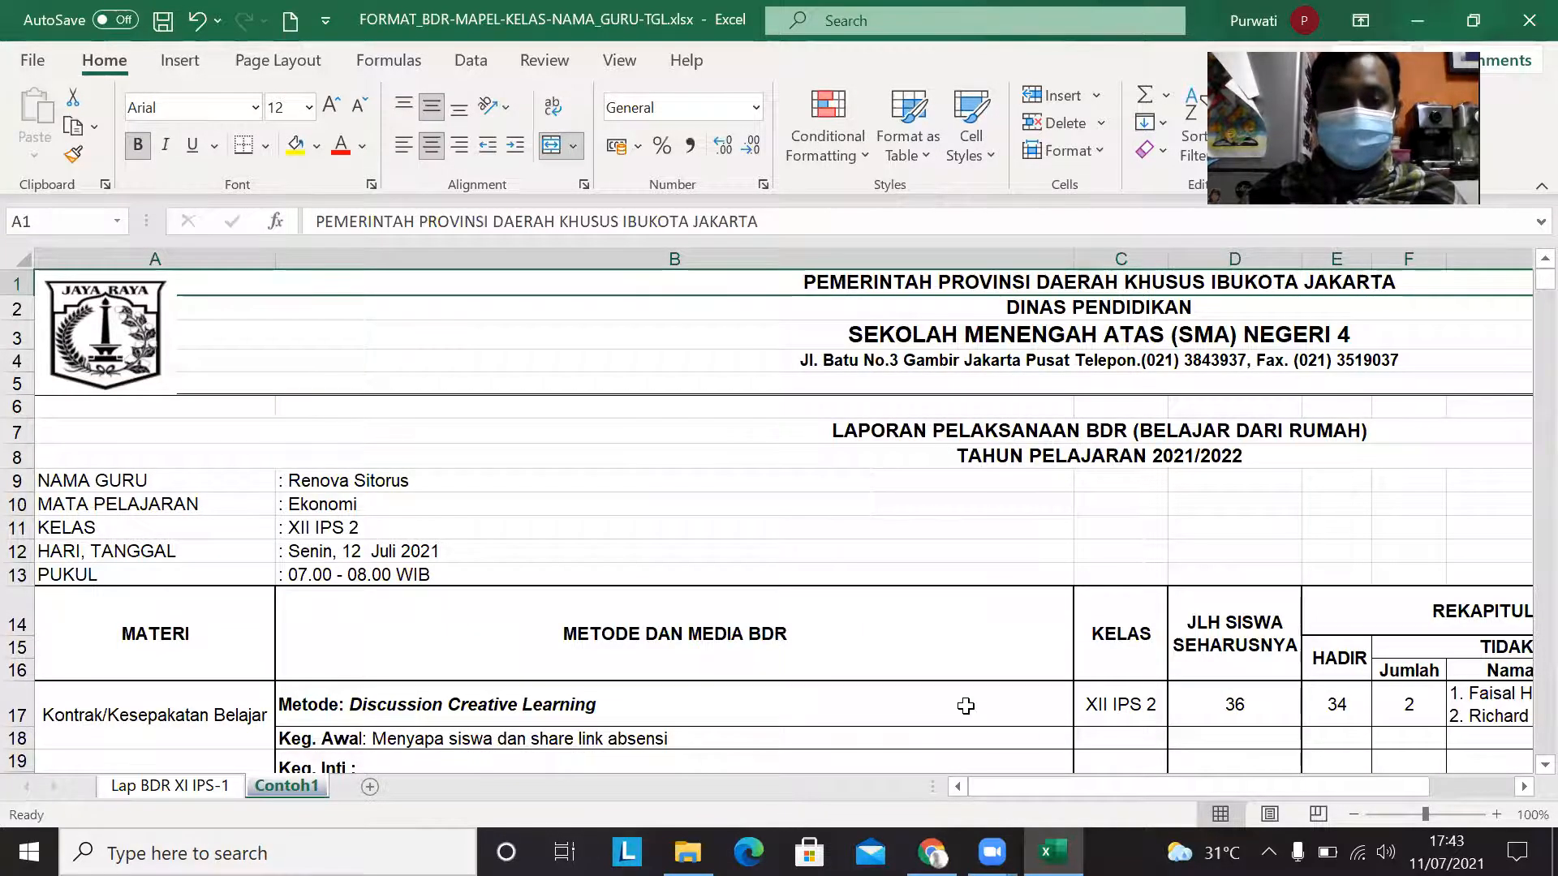
pyautogui.scroll(-2, 966, 706)
pyautogui.scroll(-3, 966, 706)
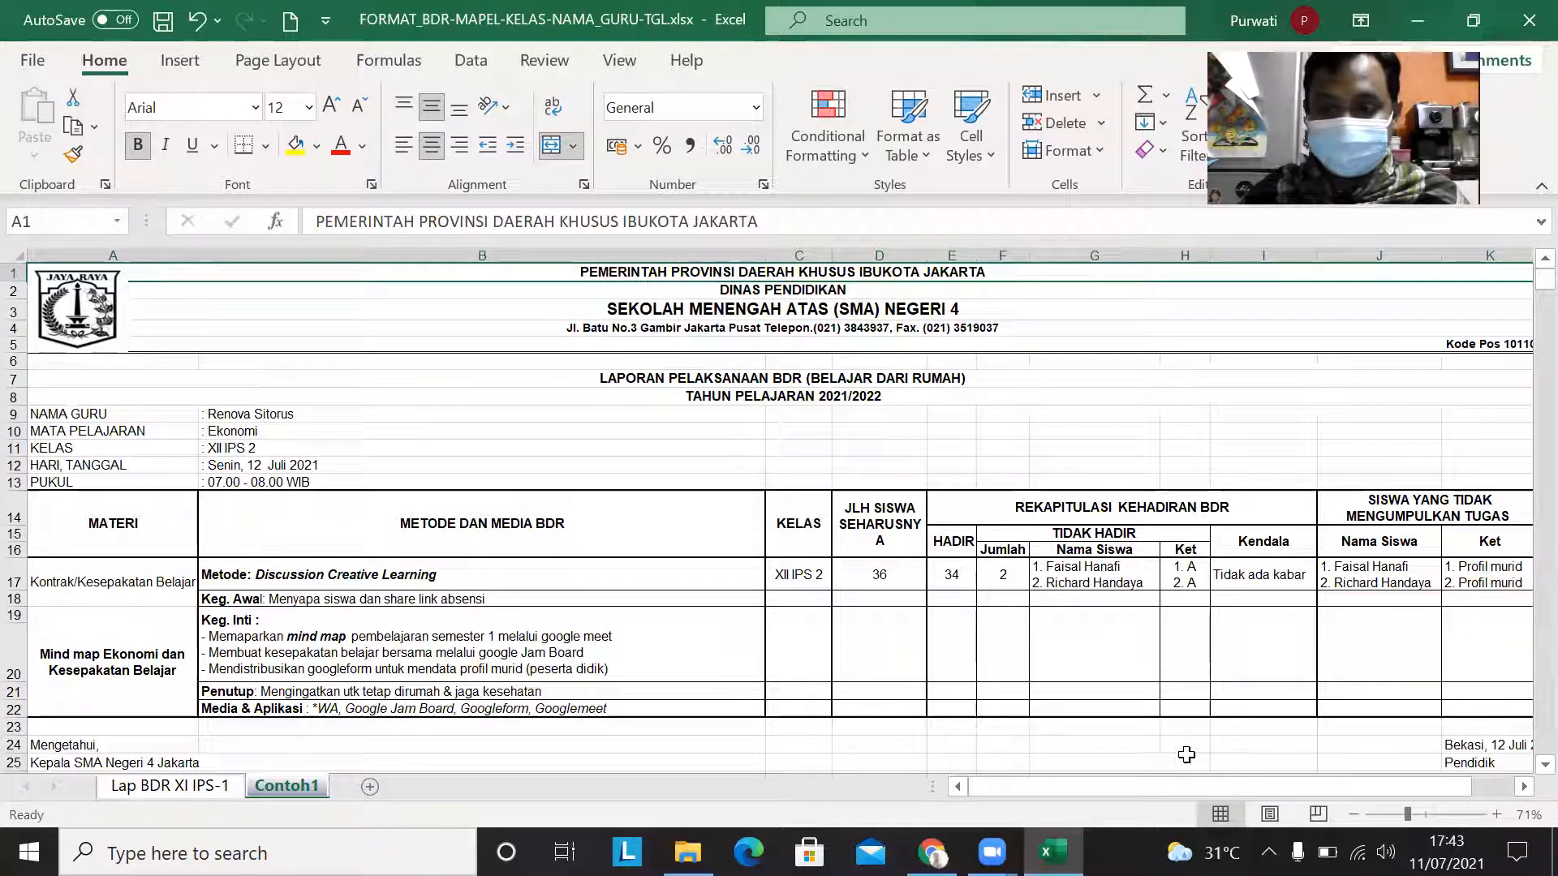
pyautogui.moveTo(1149, 787); pyautogui.dragTo(1205, 778)
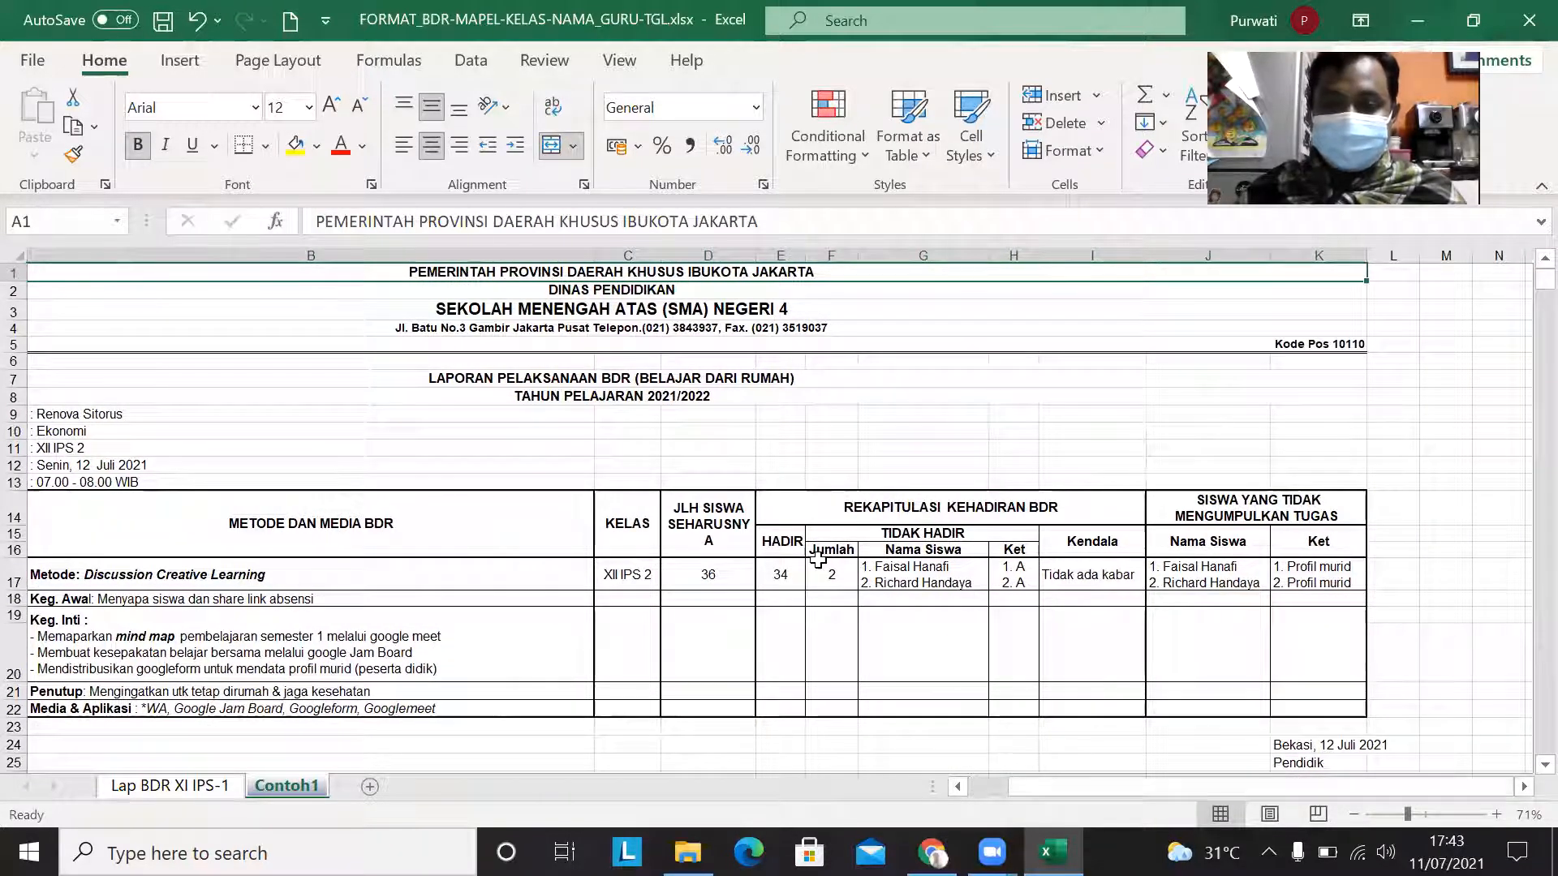
pyautogui.click(888, 573)
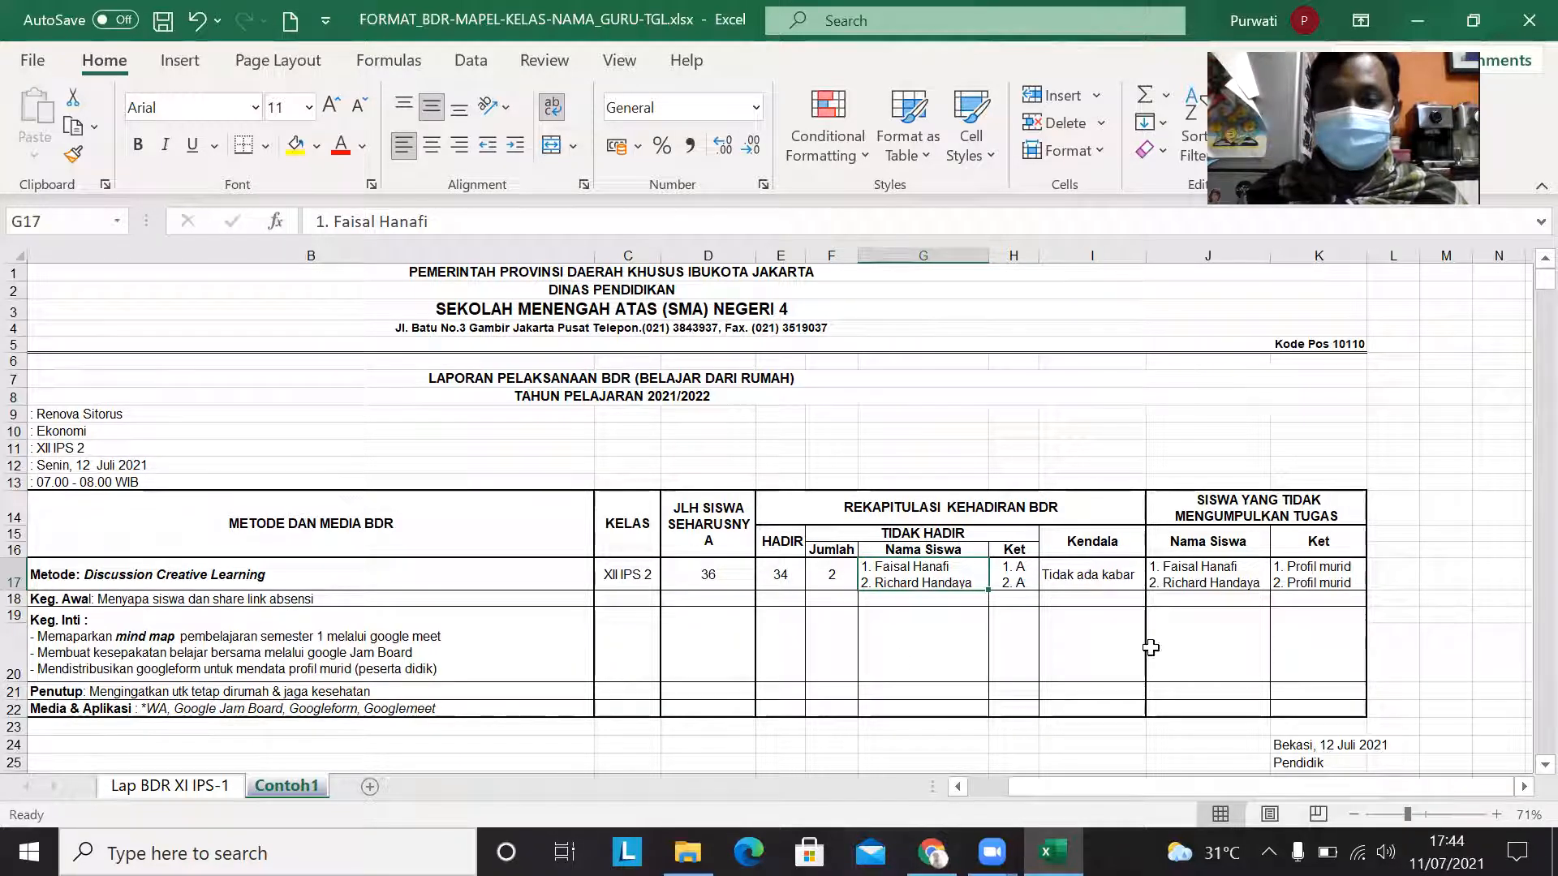
pyautogui.moveTo(1543, 280); pyautogui.dragTo(1526, 244)
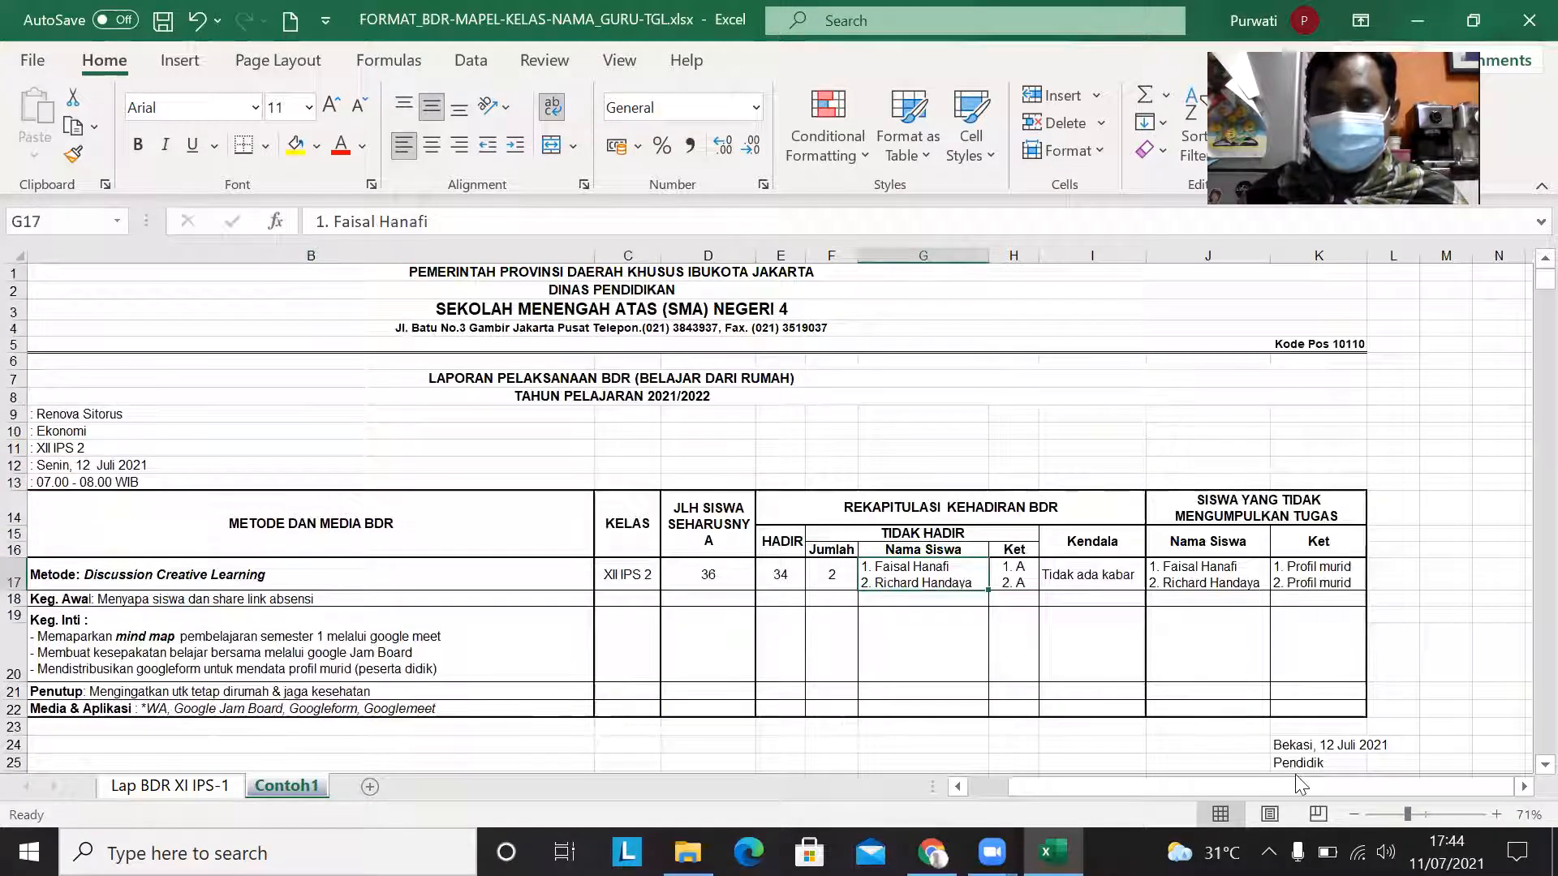
pyautogui.scroll(-3, 1408, 722)
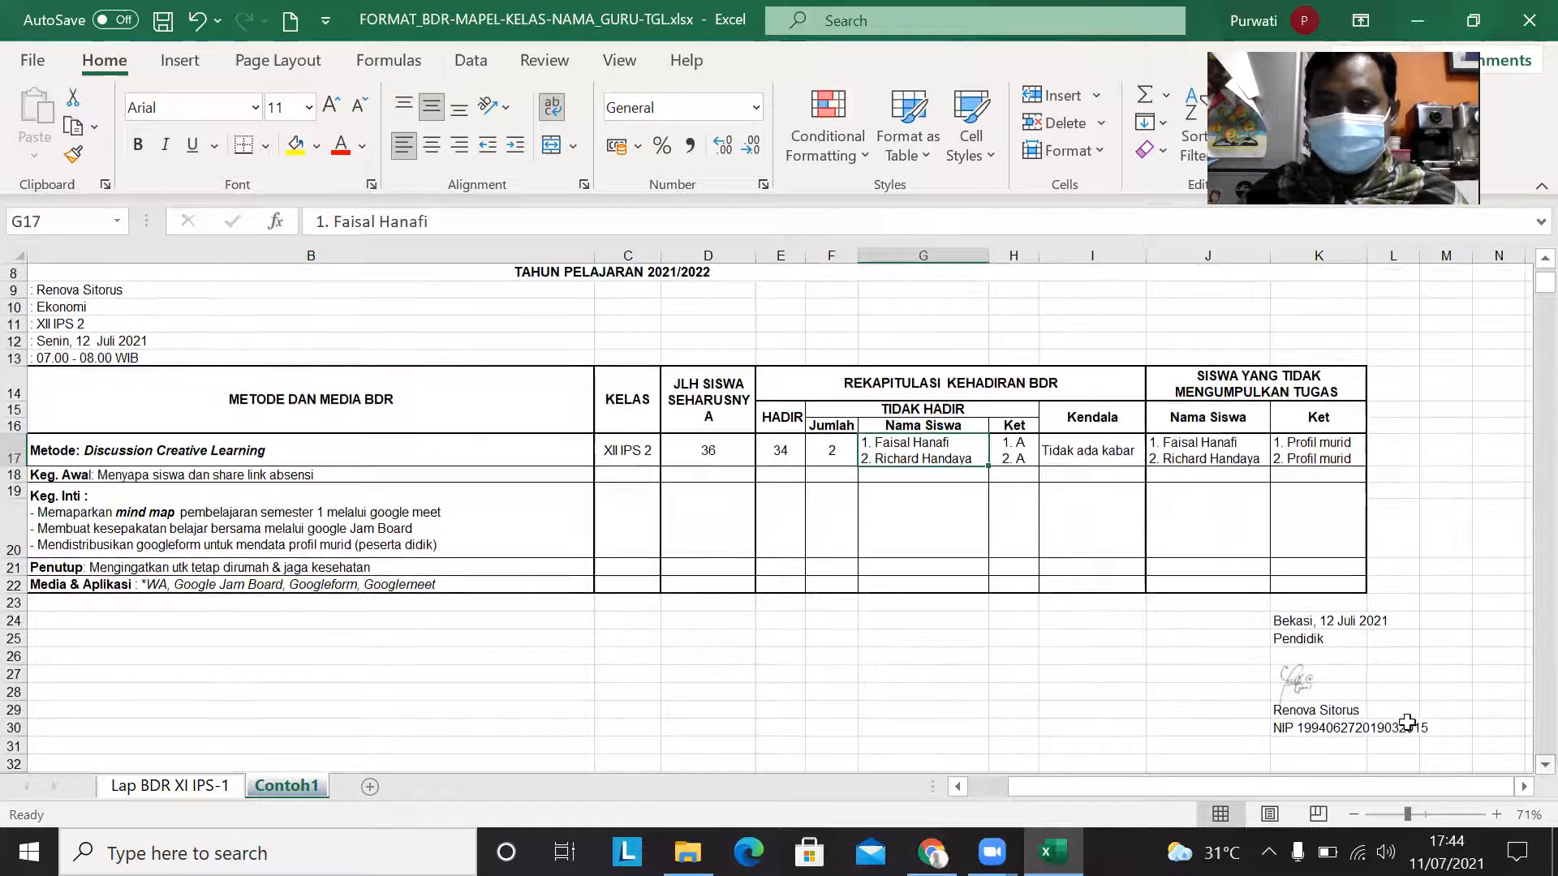
pyautogui.click(1339, 619)
pyautogui.moveTo(1295, 788); pyautogui.dragTo(1157, 813)
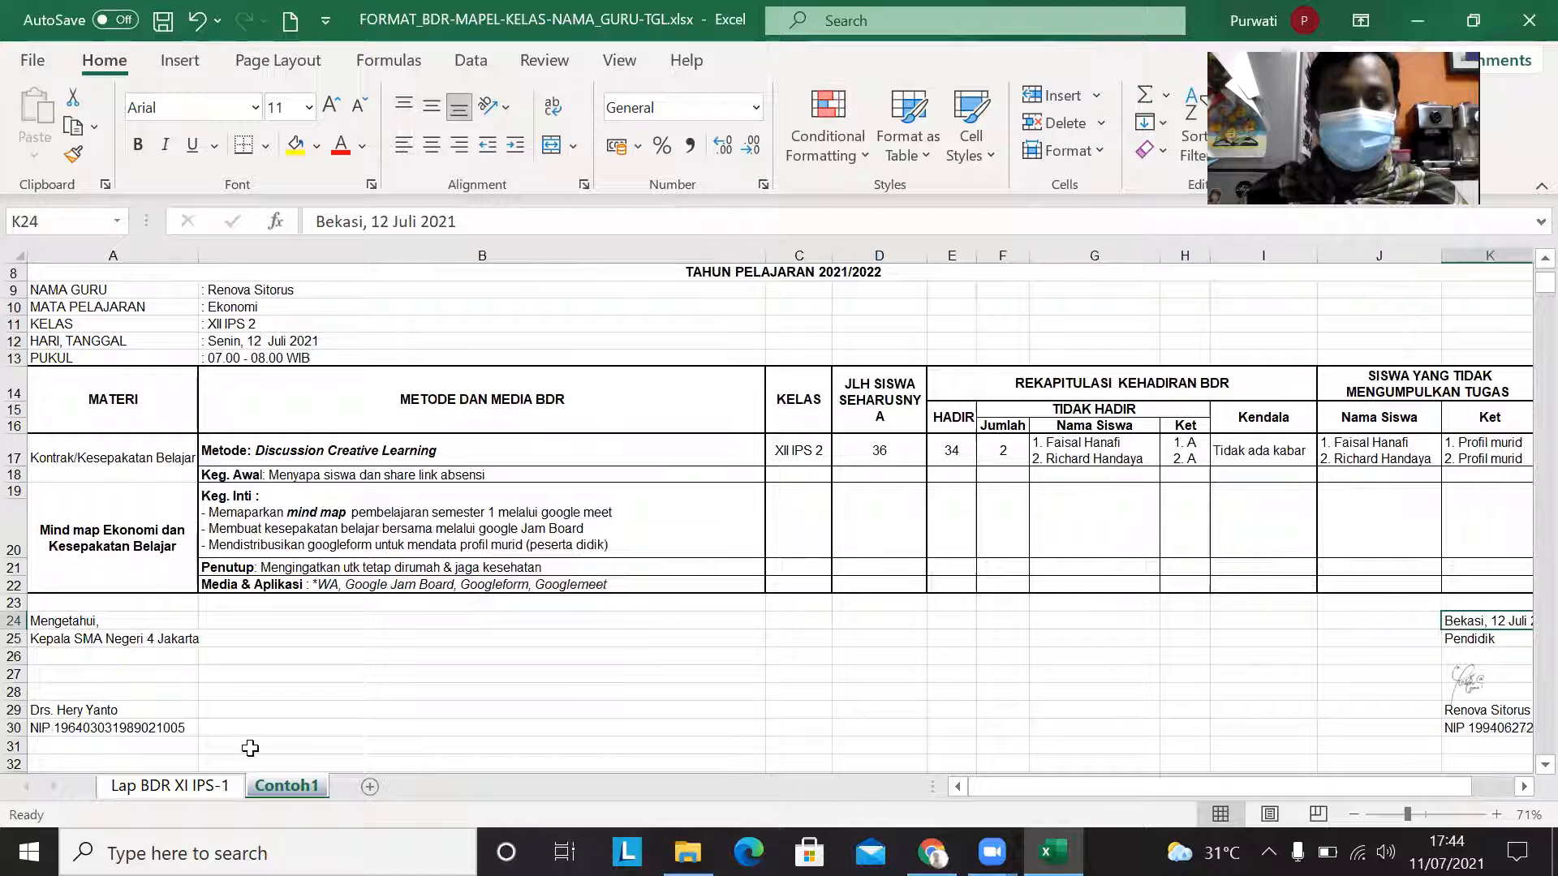
# Step: Return to the Lap BDR XI IPS-1 sheet and begin saving a copy, replacing MAPEL in the file name with KIMIA LINTAS MINAT
pyautogui.click(168, 785)
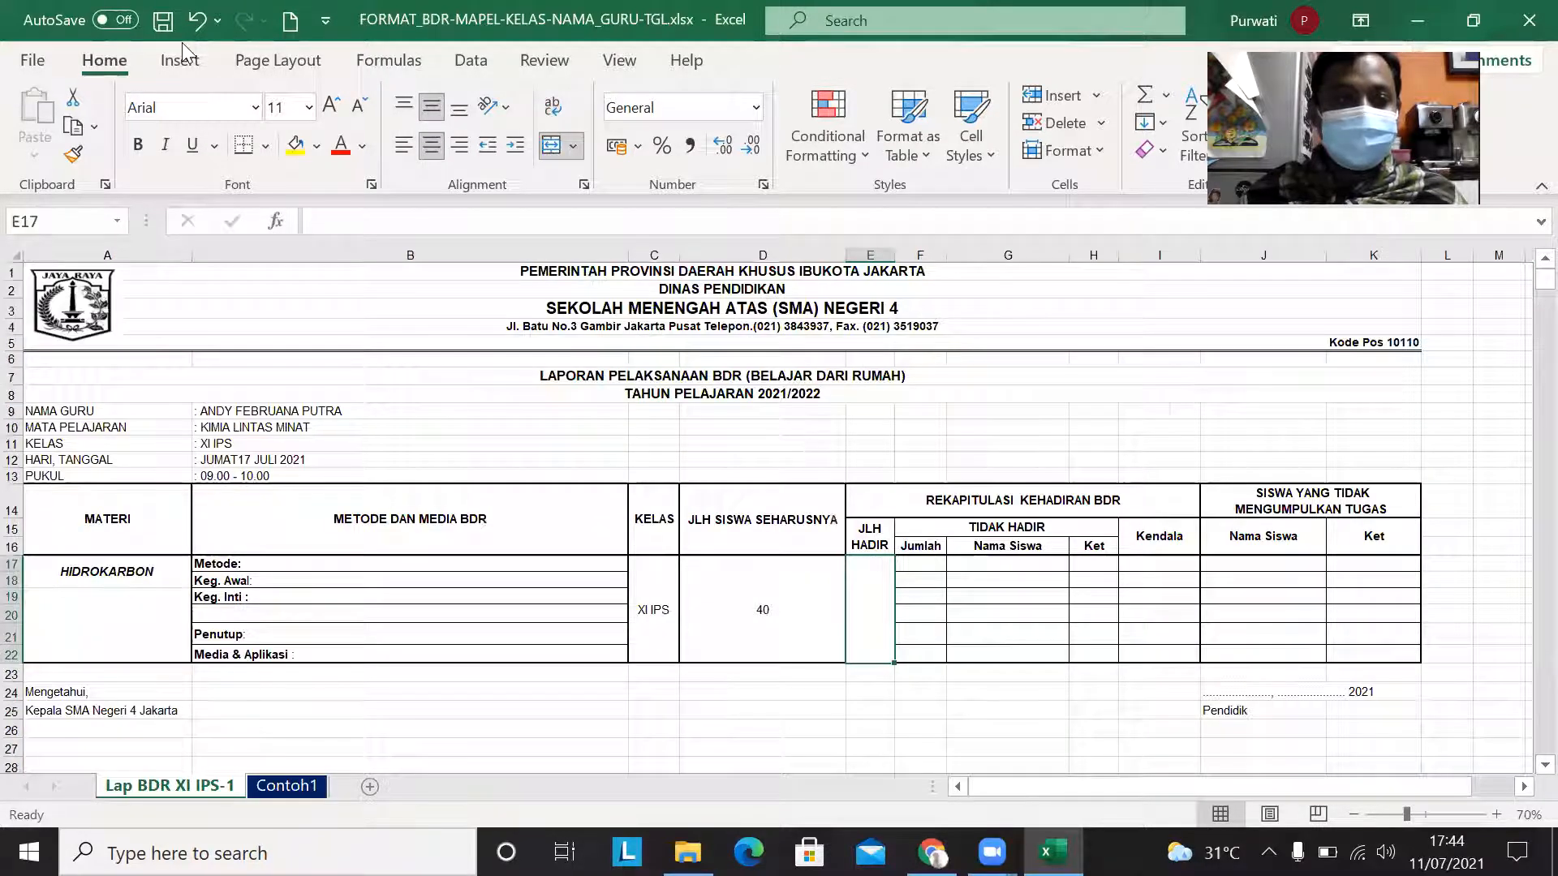
pyautogui.click(36, 61)
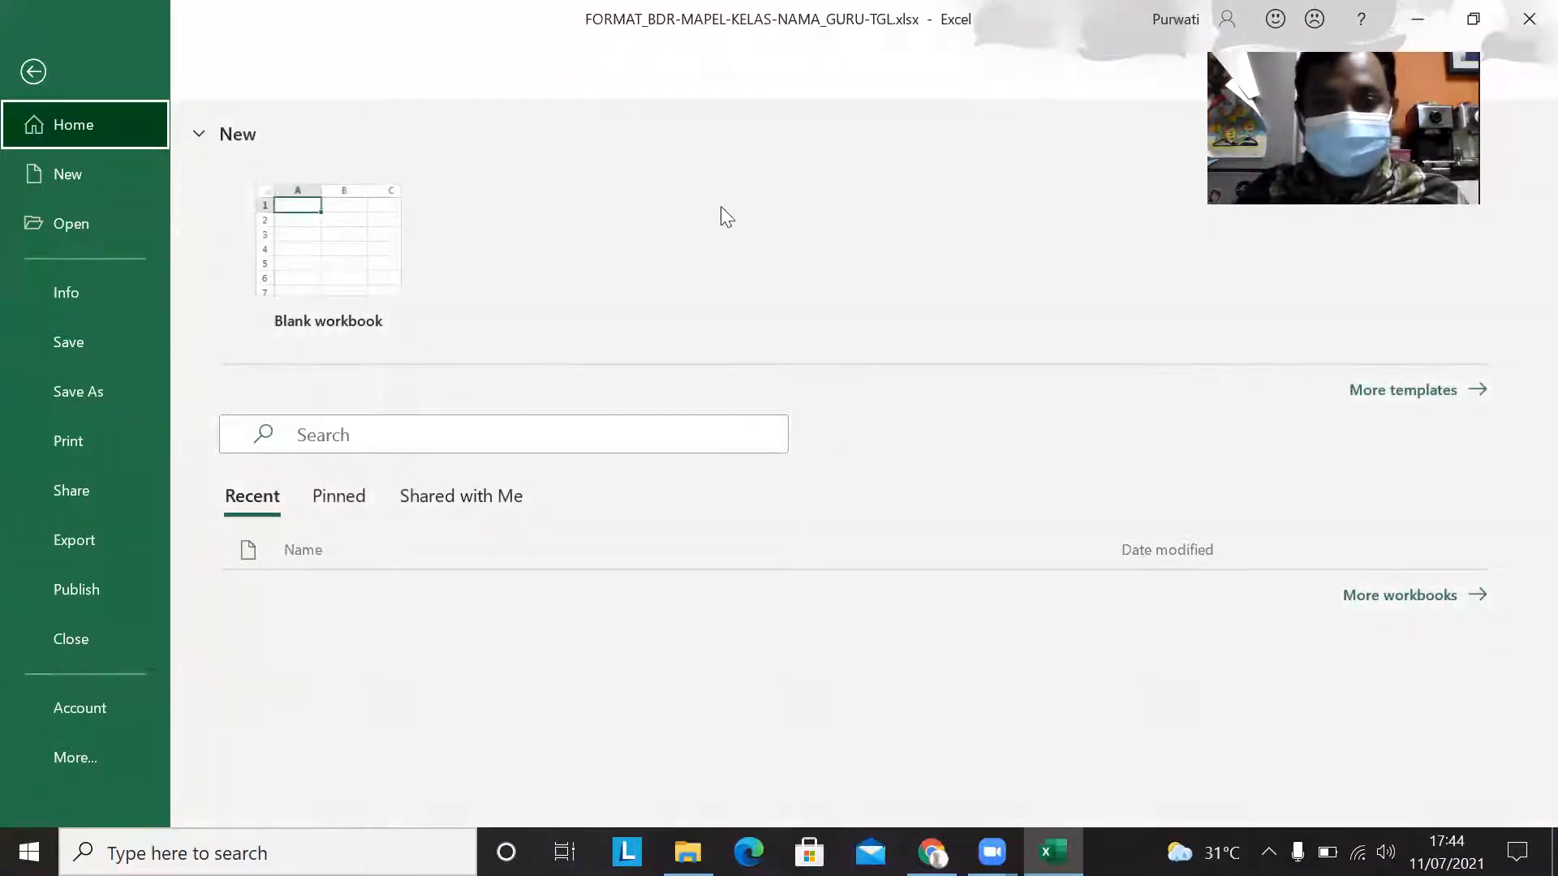
pyautogui.click(711, 244)
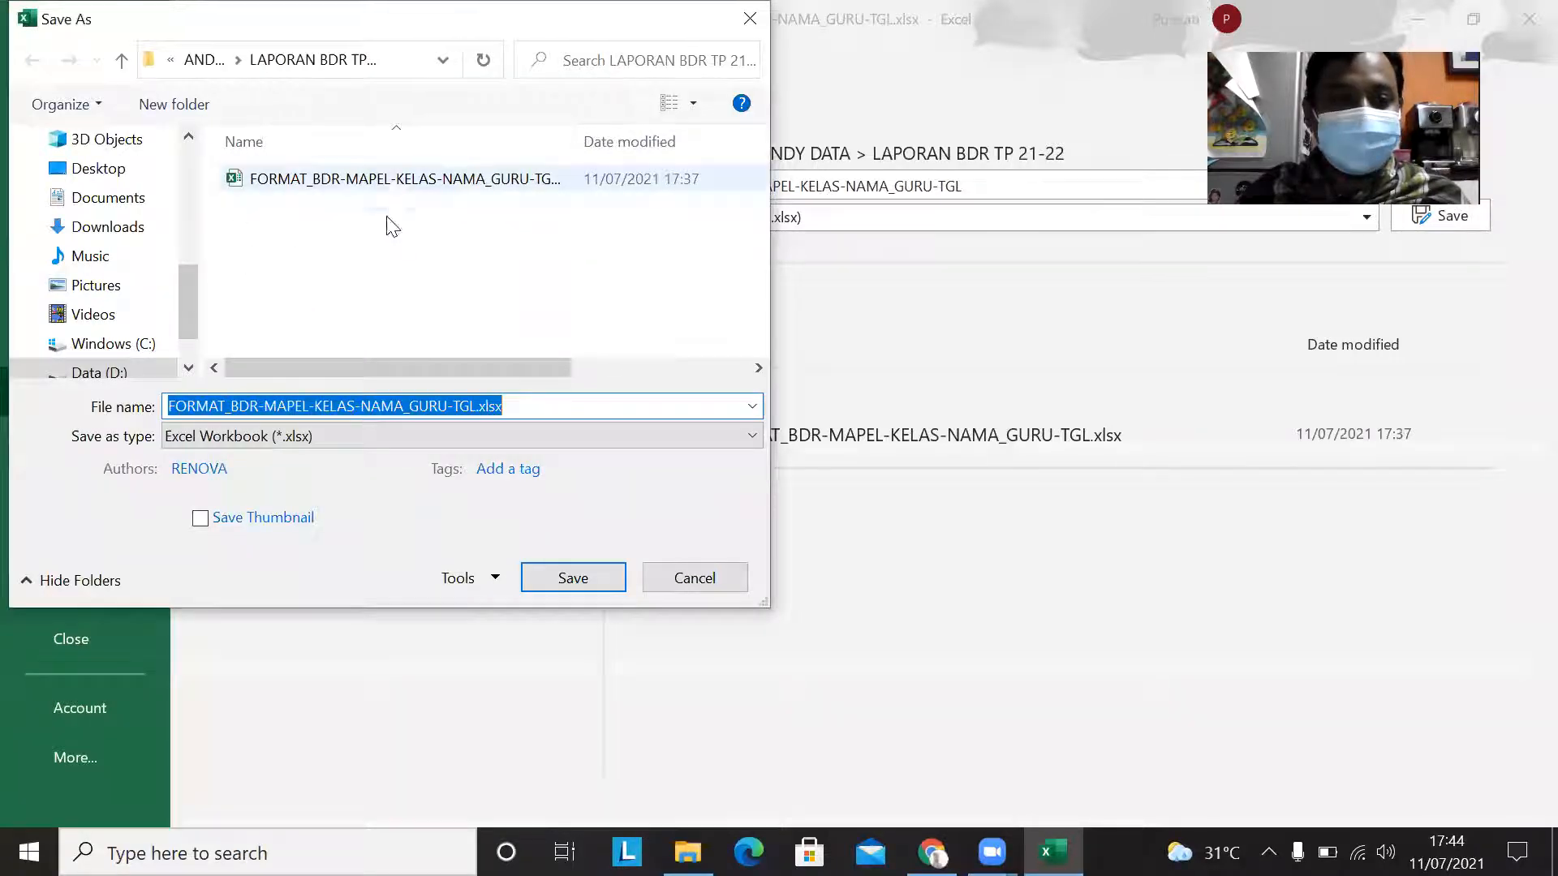
pyautogui.click(543, 401)
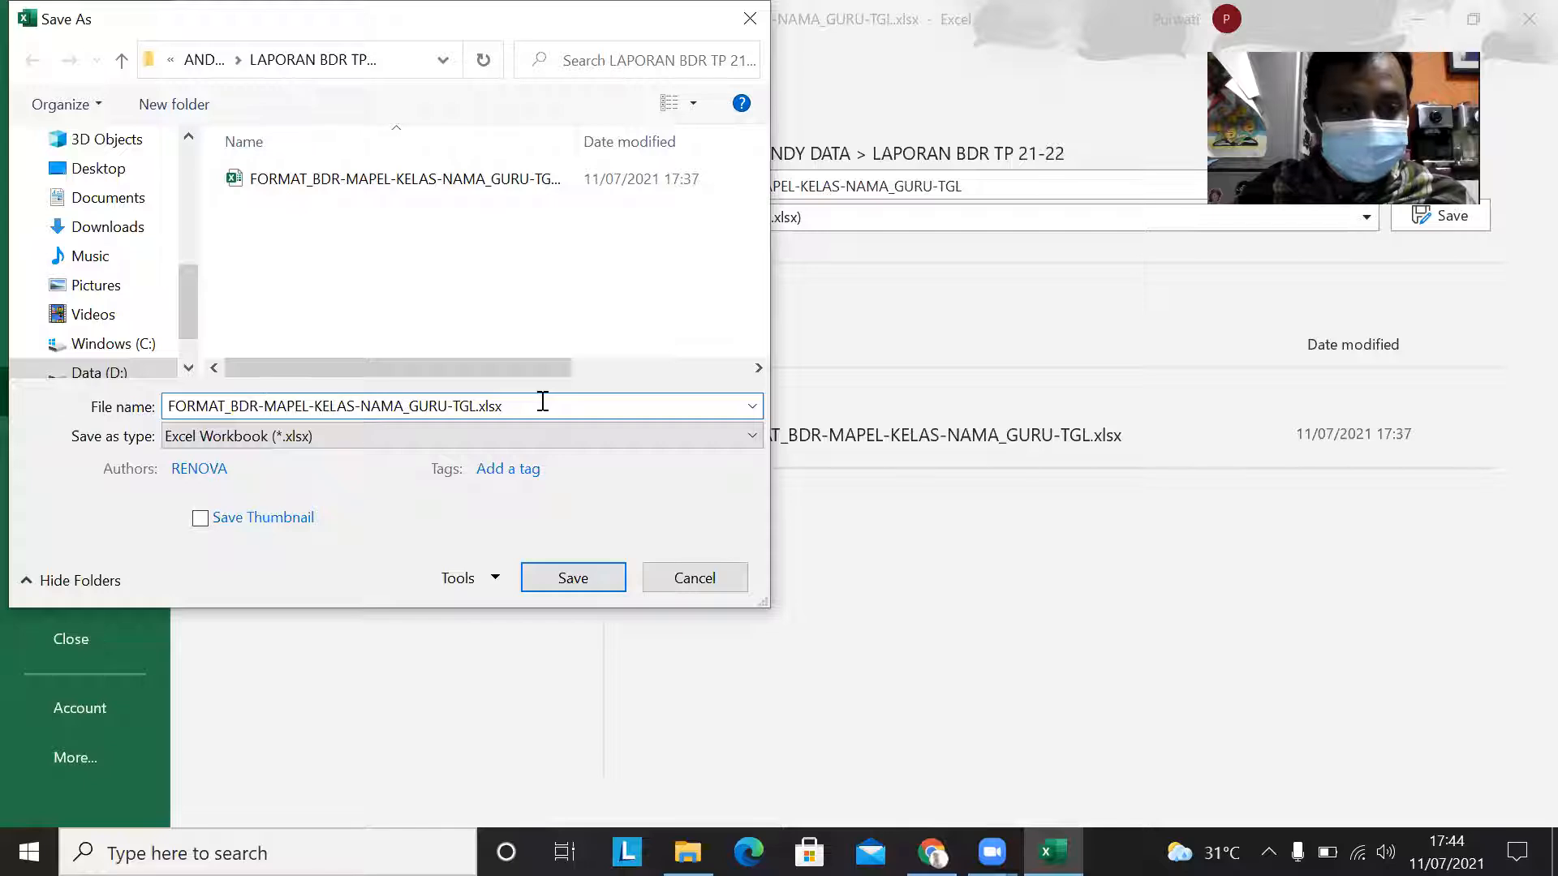
pyautogui.hotkey('shift', 'Right')
pyautogui.hotkey('shift', 'Right')
pyautogui.hotkey('shift', 'Right')
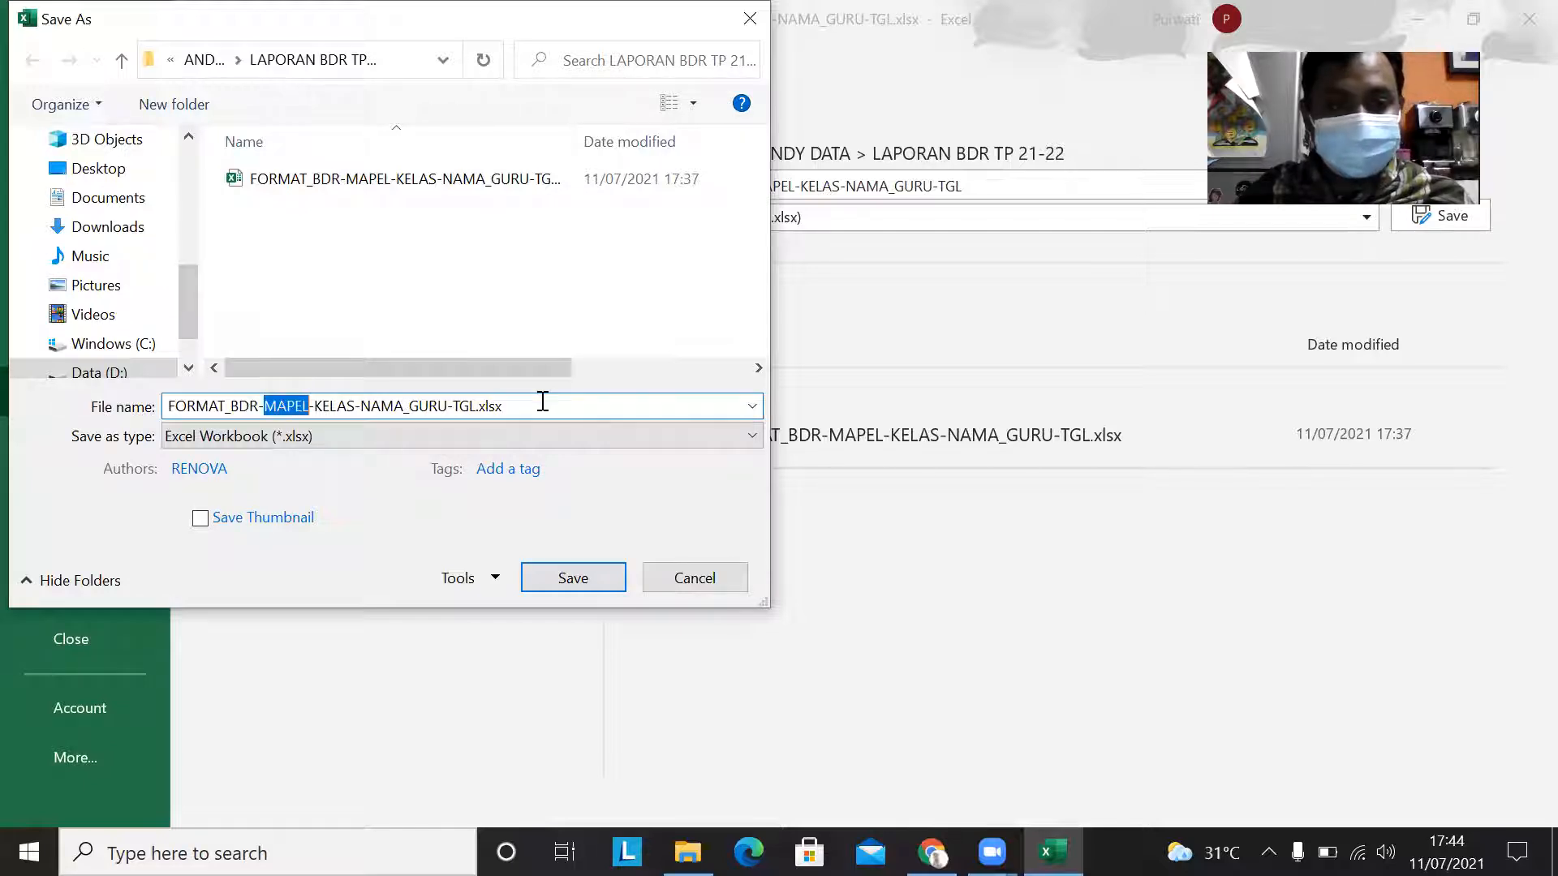
pyautogui.write('KIMIA L')
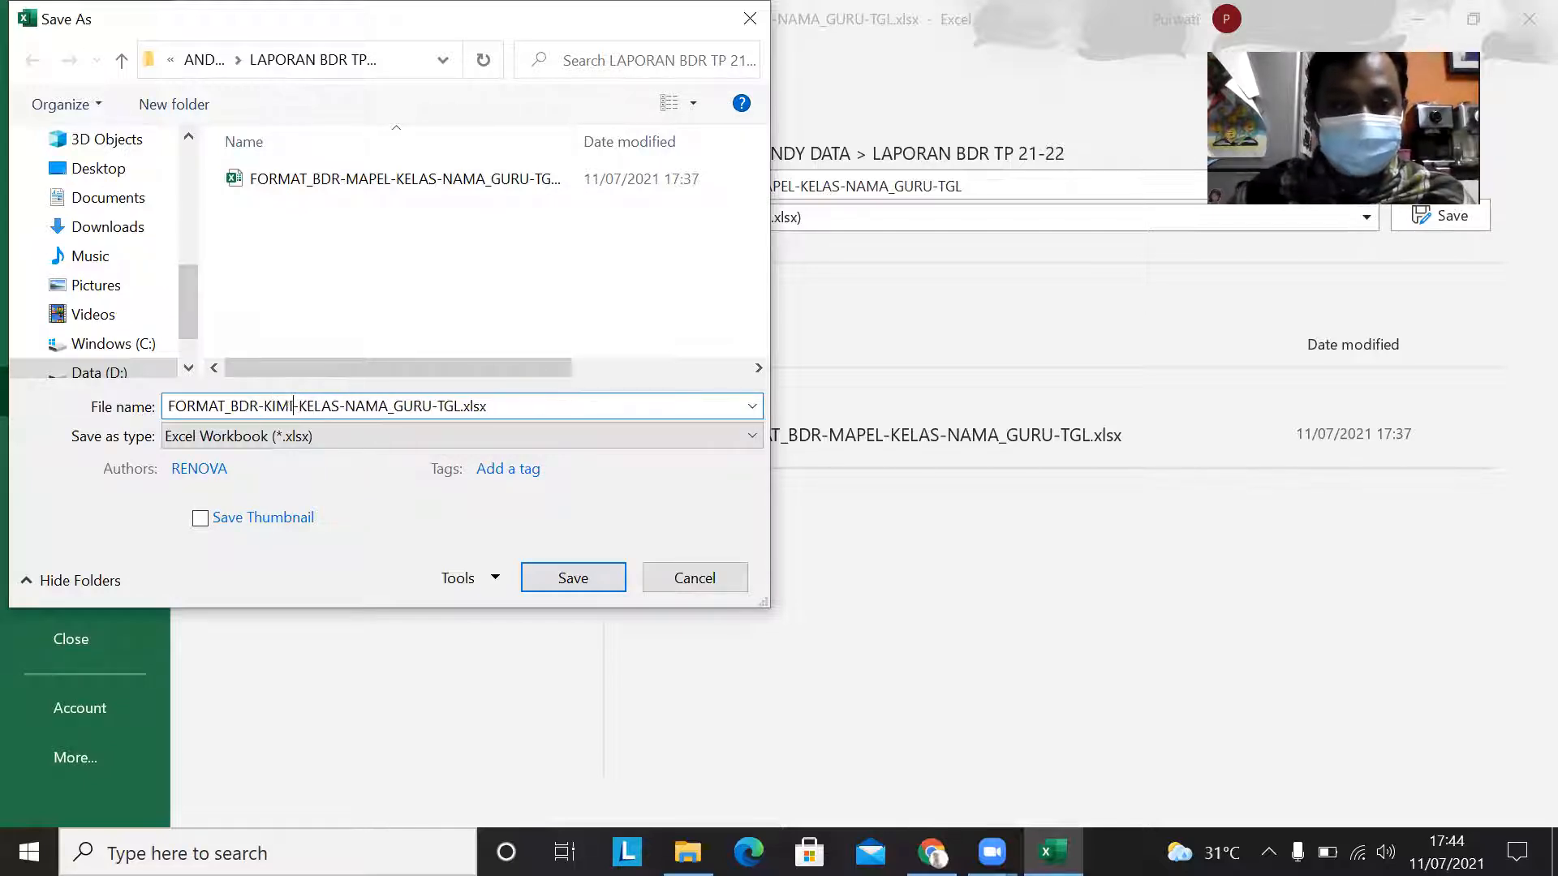
pyautogui.write('INTAS ')
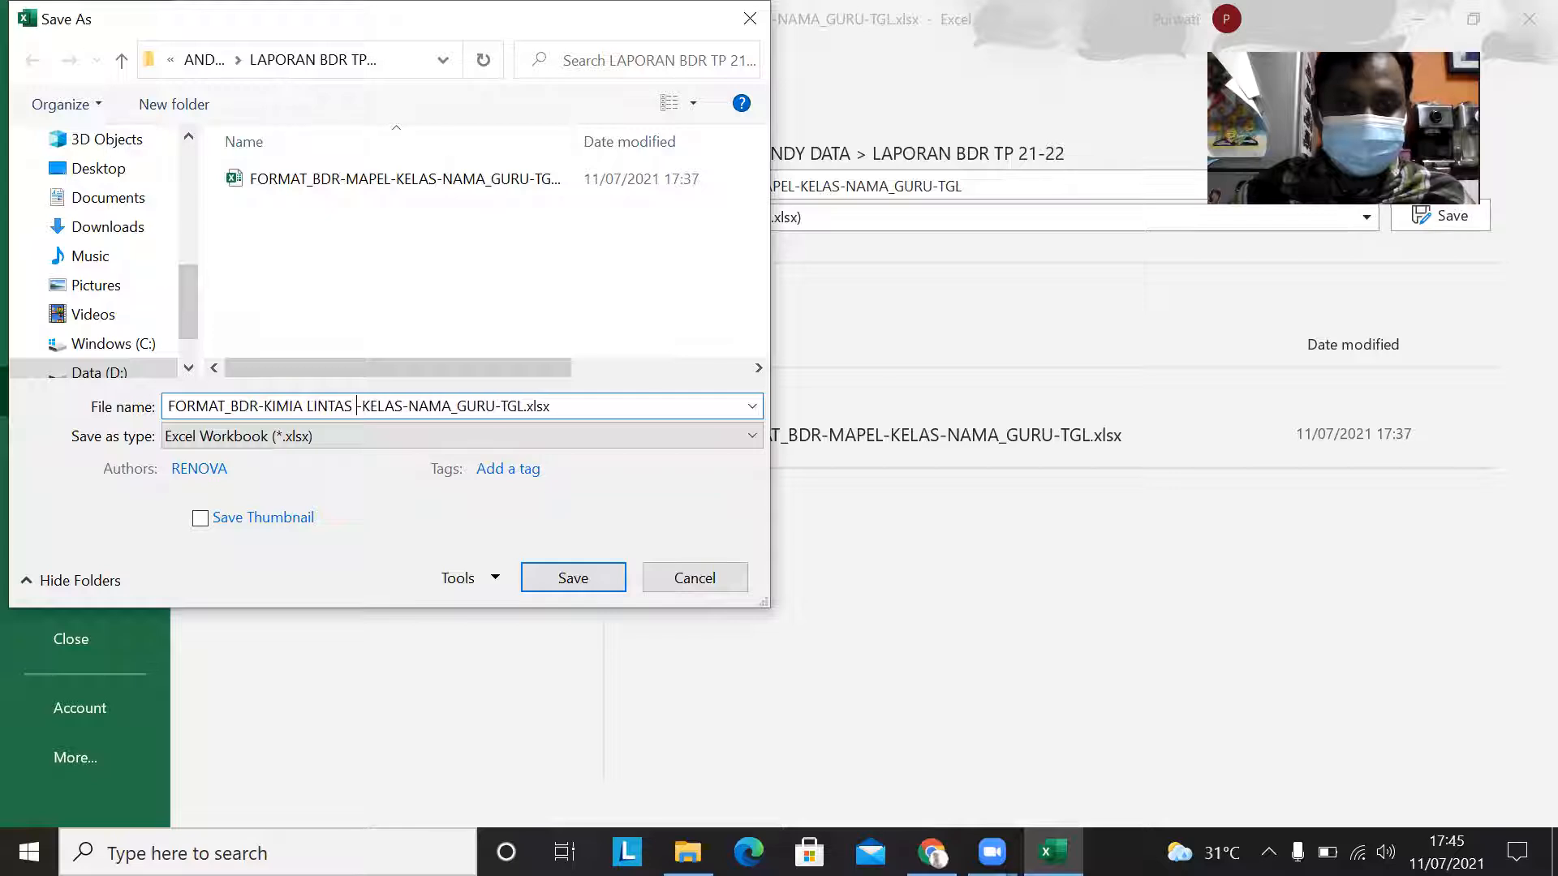
pyautogui.write('MINAT')
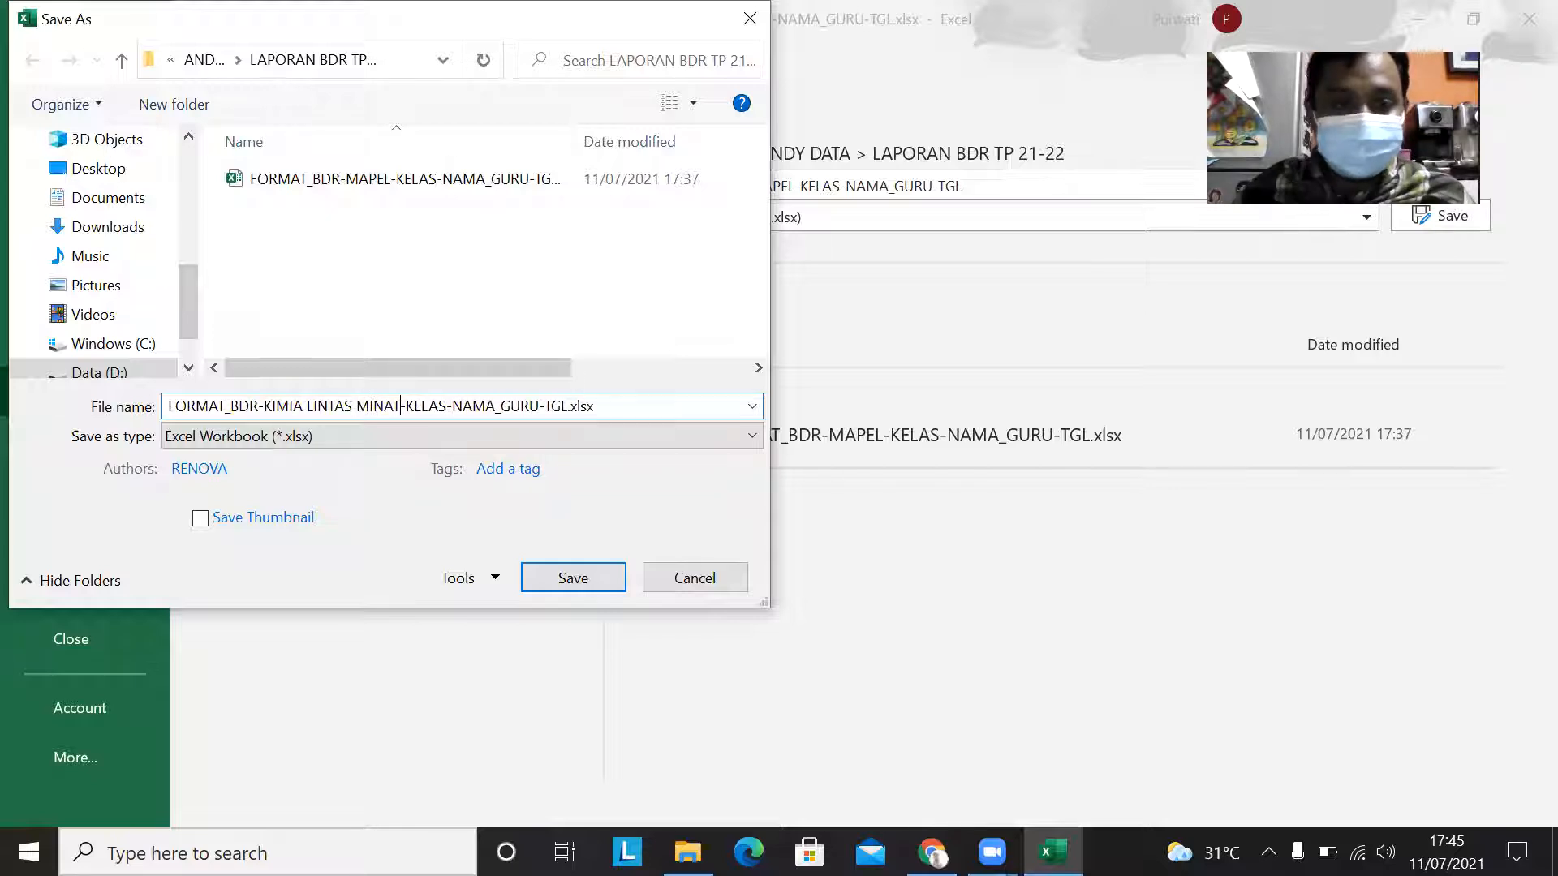
# Step: In the file name, replace KELAS with XI IPS and NAMA_GURU with the teacher's full name
pyautogui.hotkey('shift', 'Right')
pyautogui.hotkey('shift', 'Right')
pyautogui.hotkey('shift', 'Right')
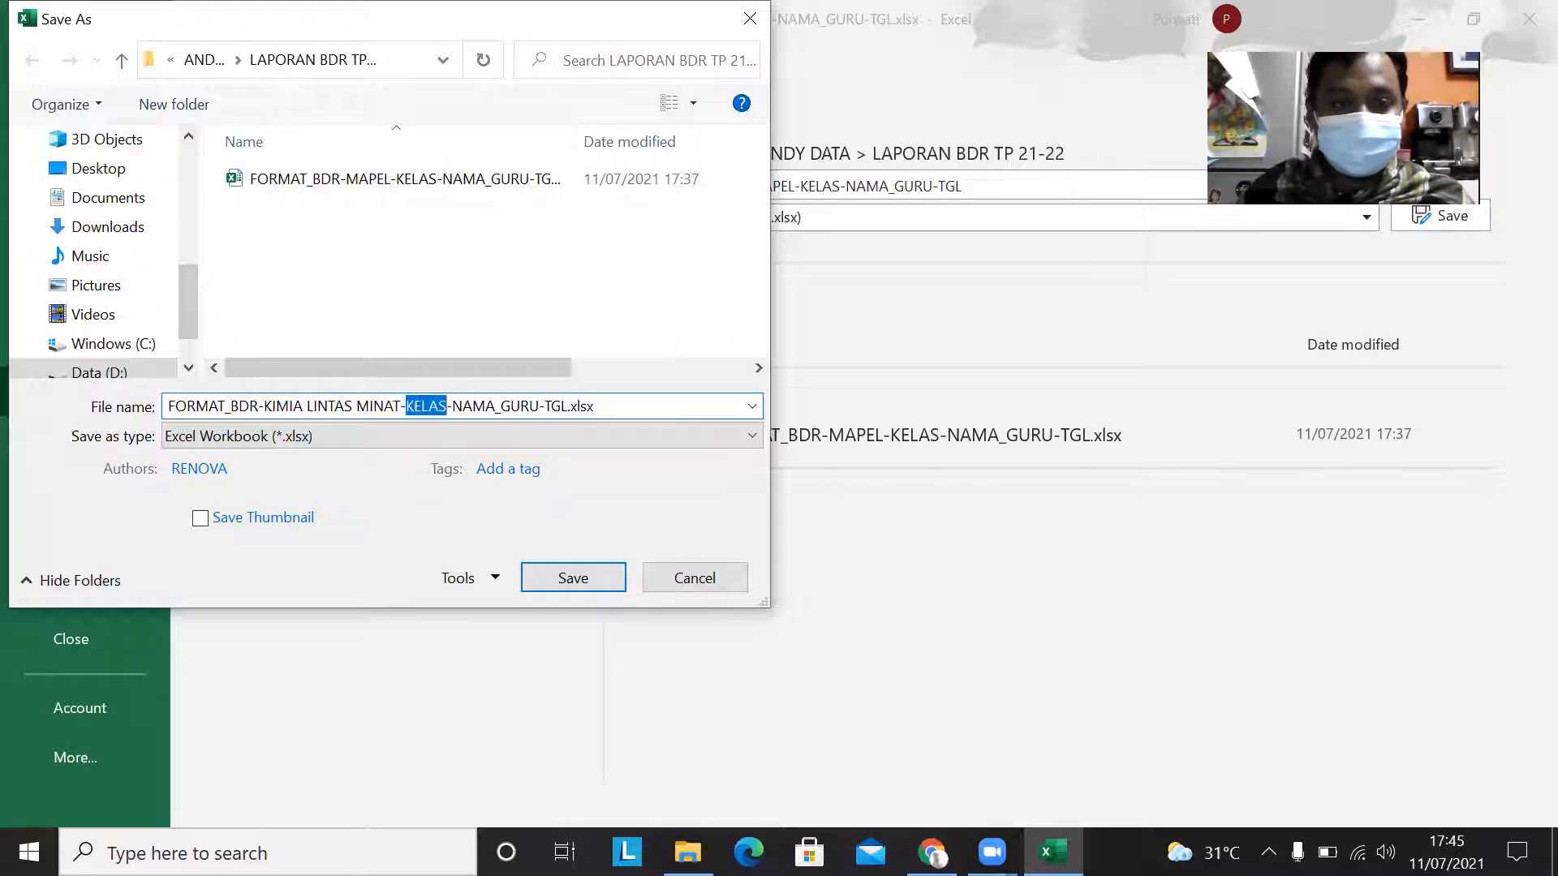
pyautogui.write('XI IPS')
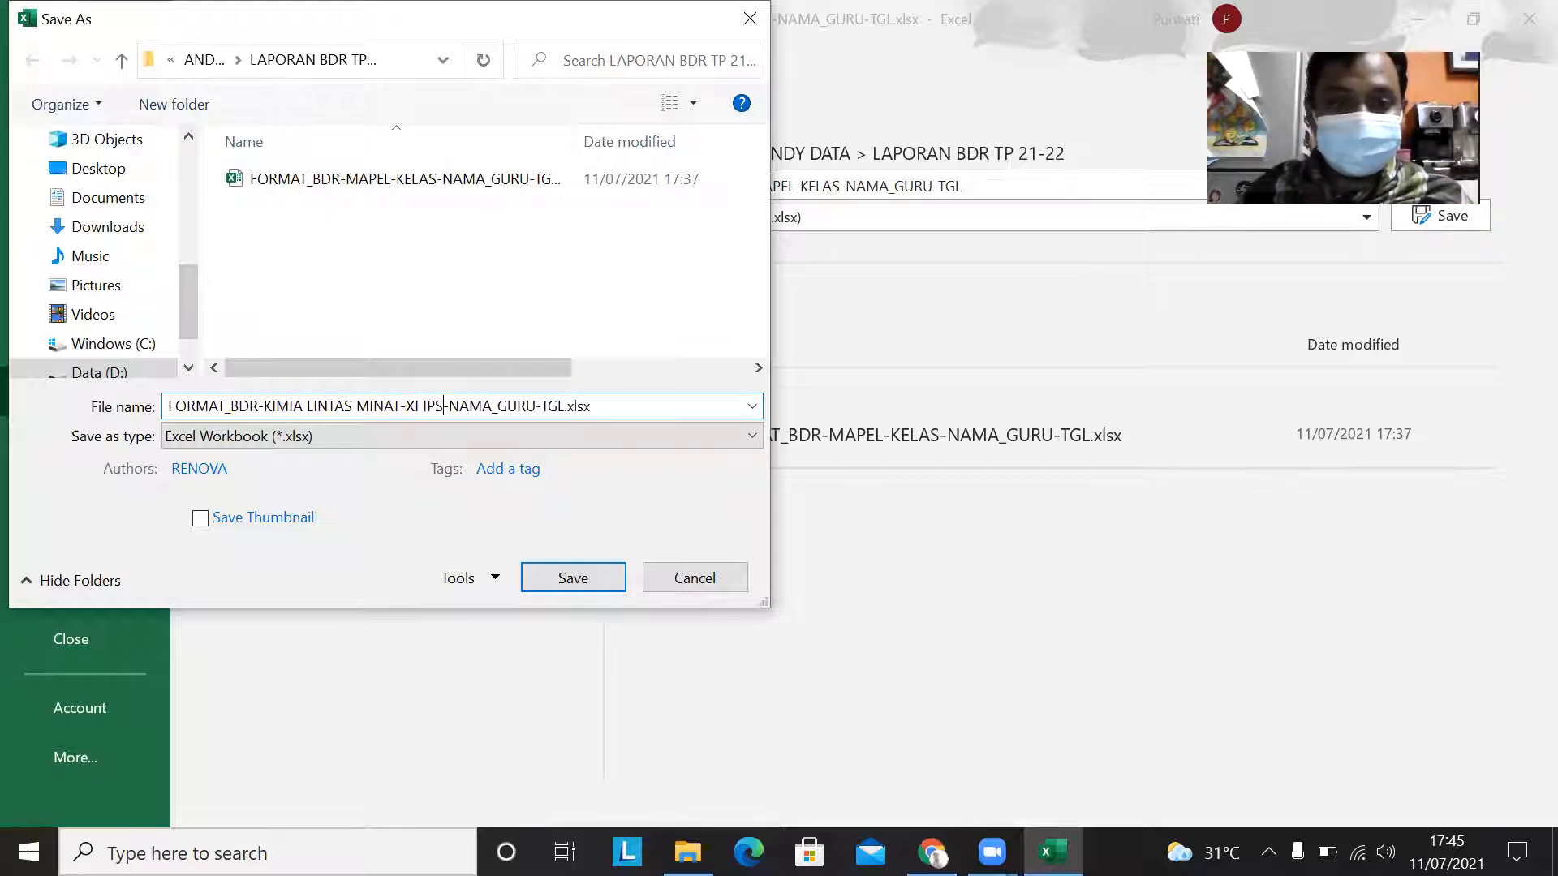
pyautogui.hotkey('shift', 'Right')
pyautogui.hotkey('shift', 'Right')
pyautogui.hotkey('shift', 'Right')
pyautogui.hotkey('shift', 'Right')
pyautogui.hotkey('shift', 'Right')
pyautogui.hotkey('shift', 'Right')
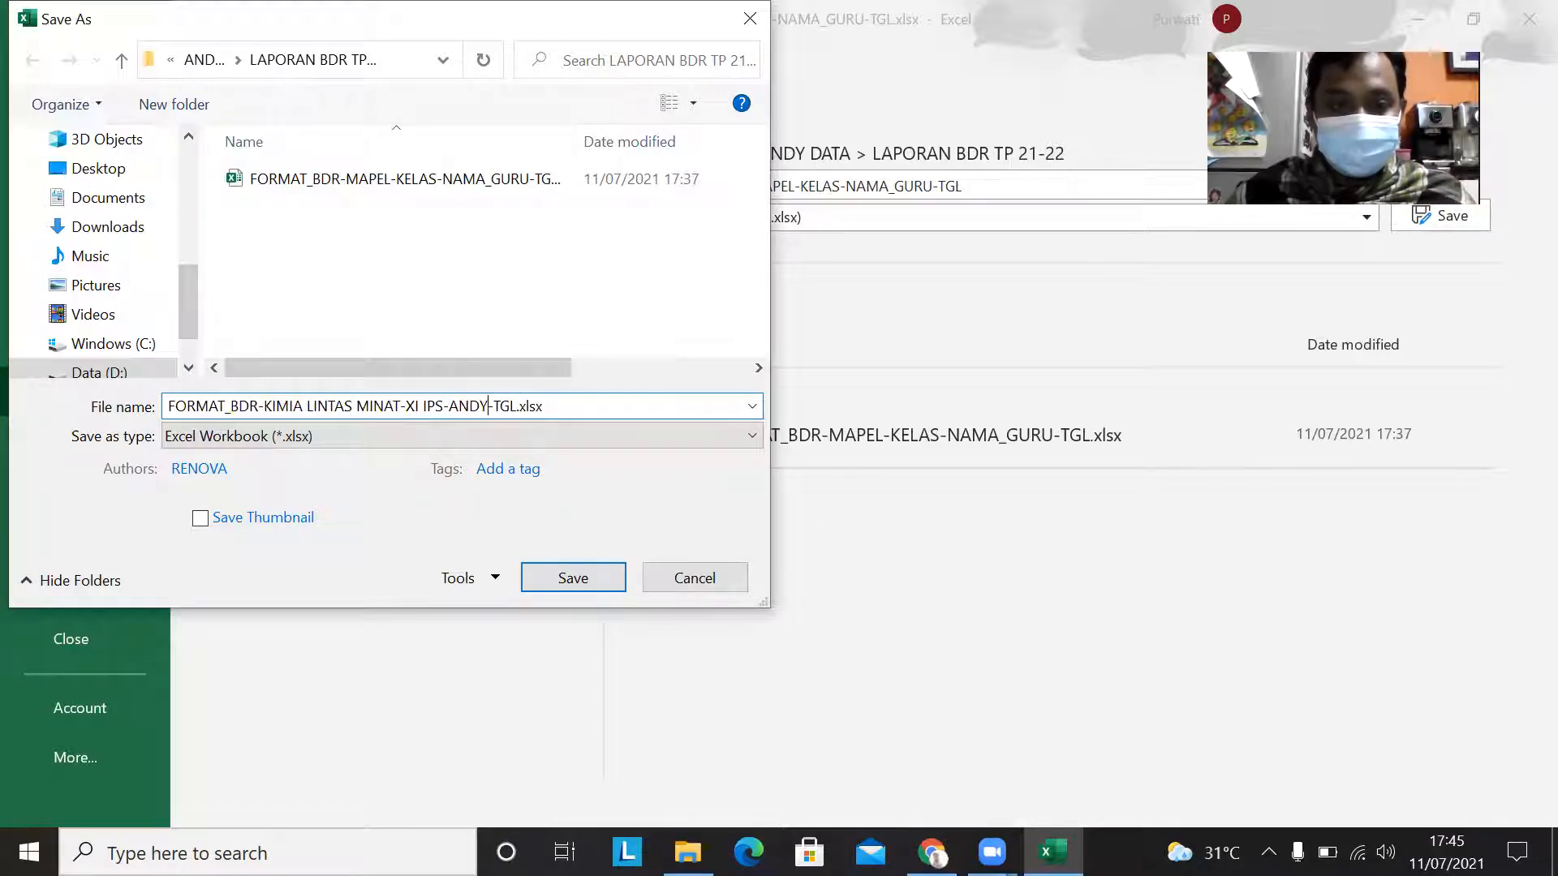
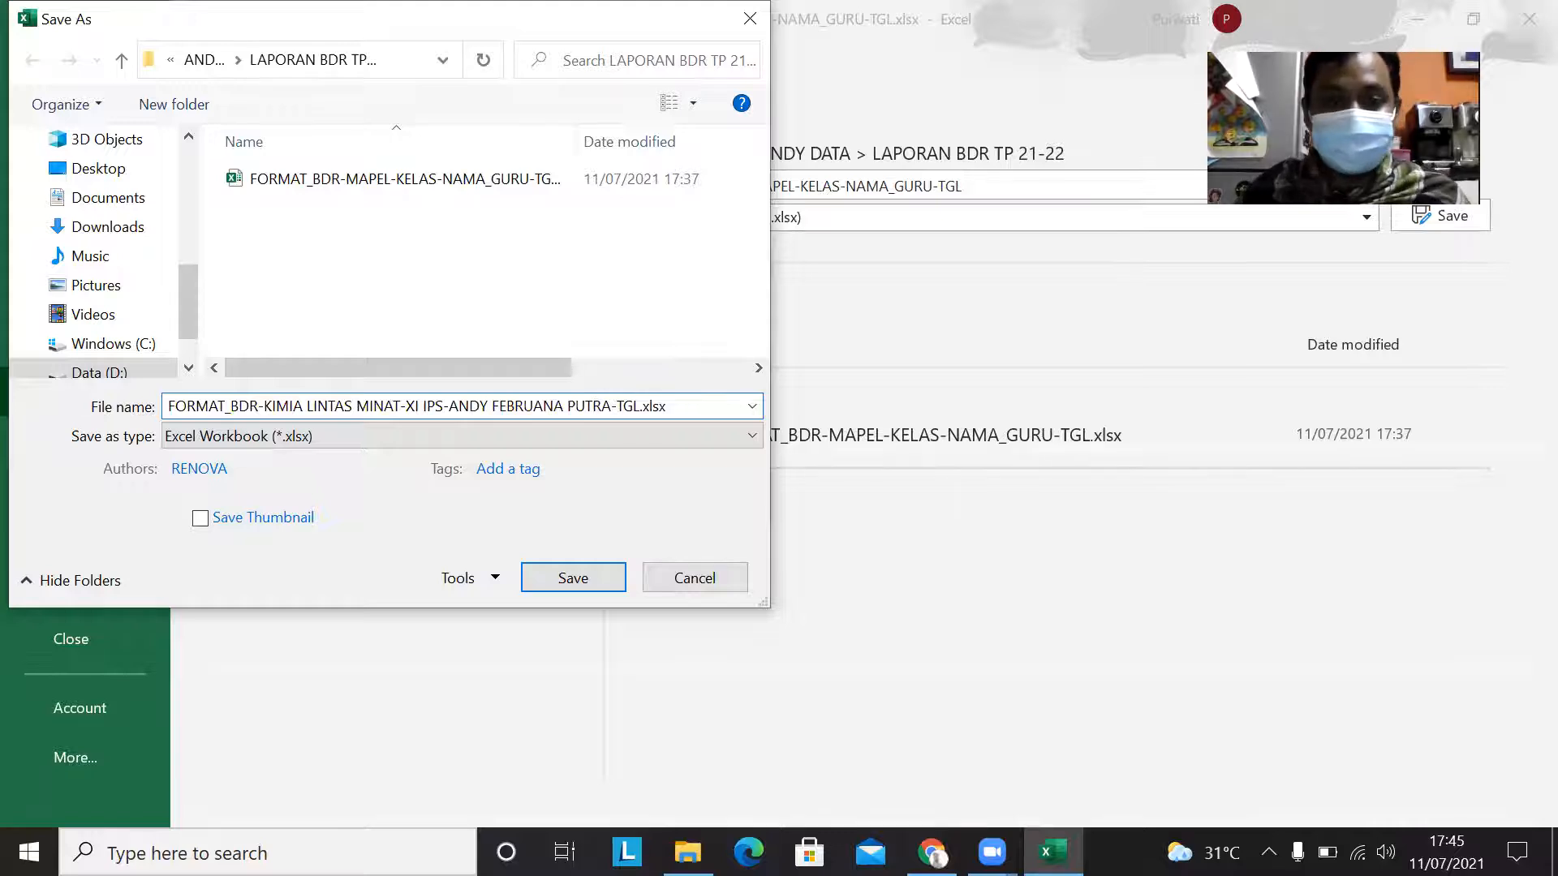
# Step: Replace TGL in the file name with 17 JULI 2021 and save the workbook in the LAPORAN BDR TP 21-22 folder
pyautogui.moveTo(618, 405); pyautogui.dragTo(640, 406)
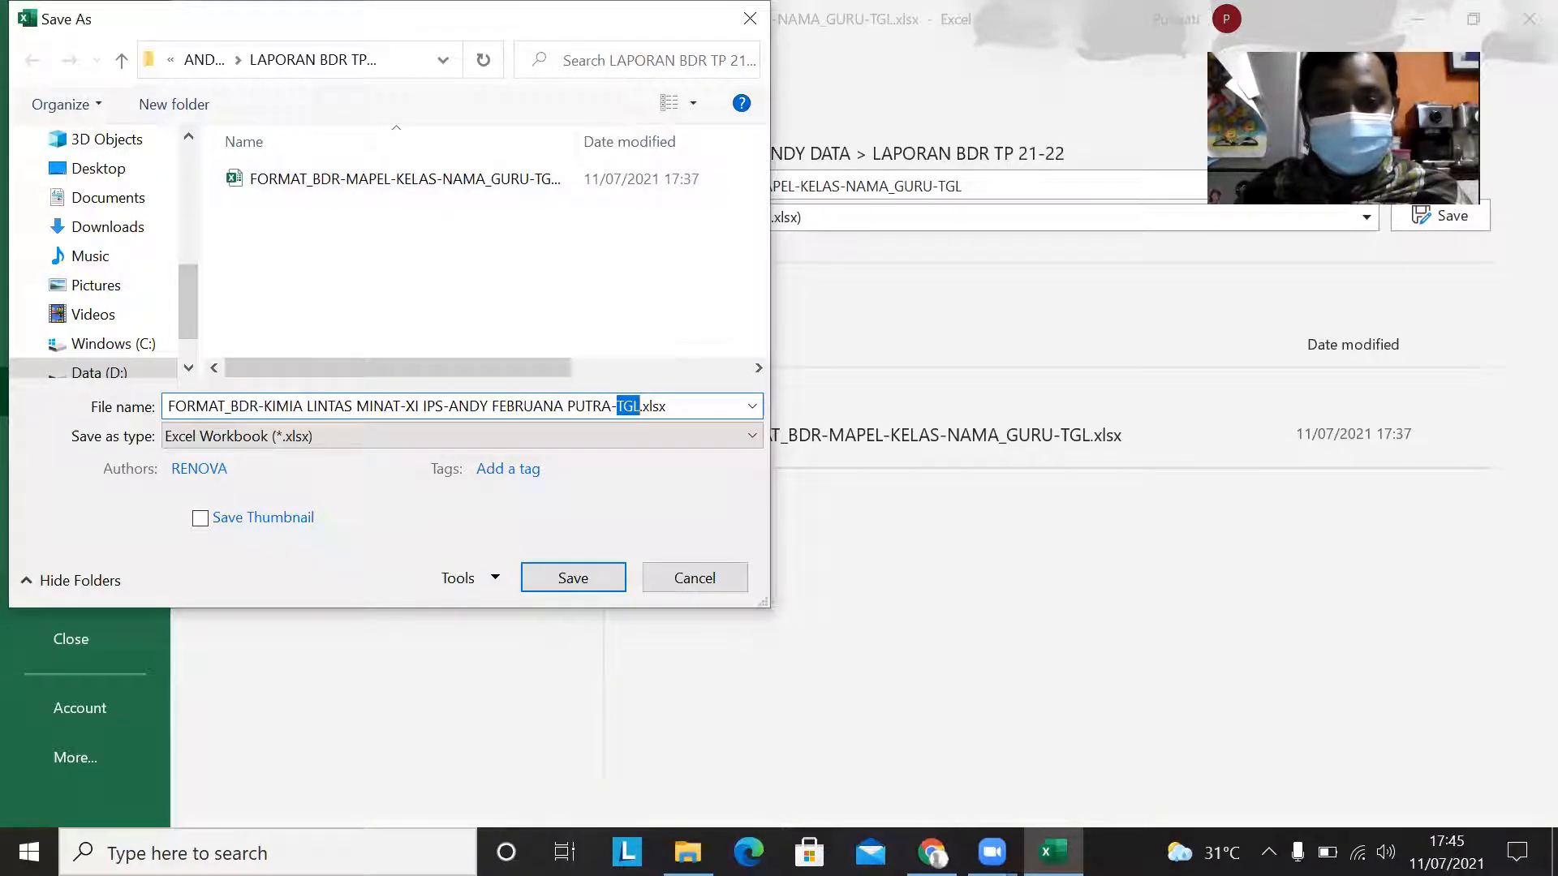
pyautogui.write('17 JULI 2021')
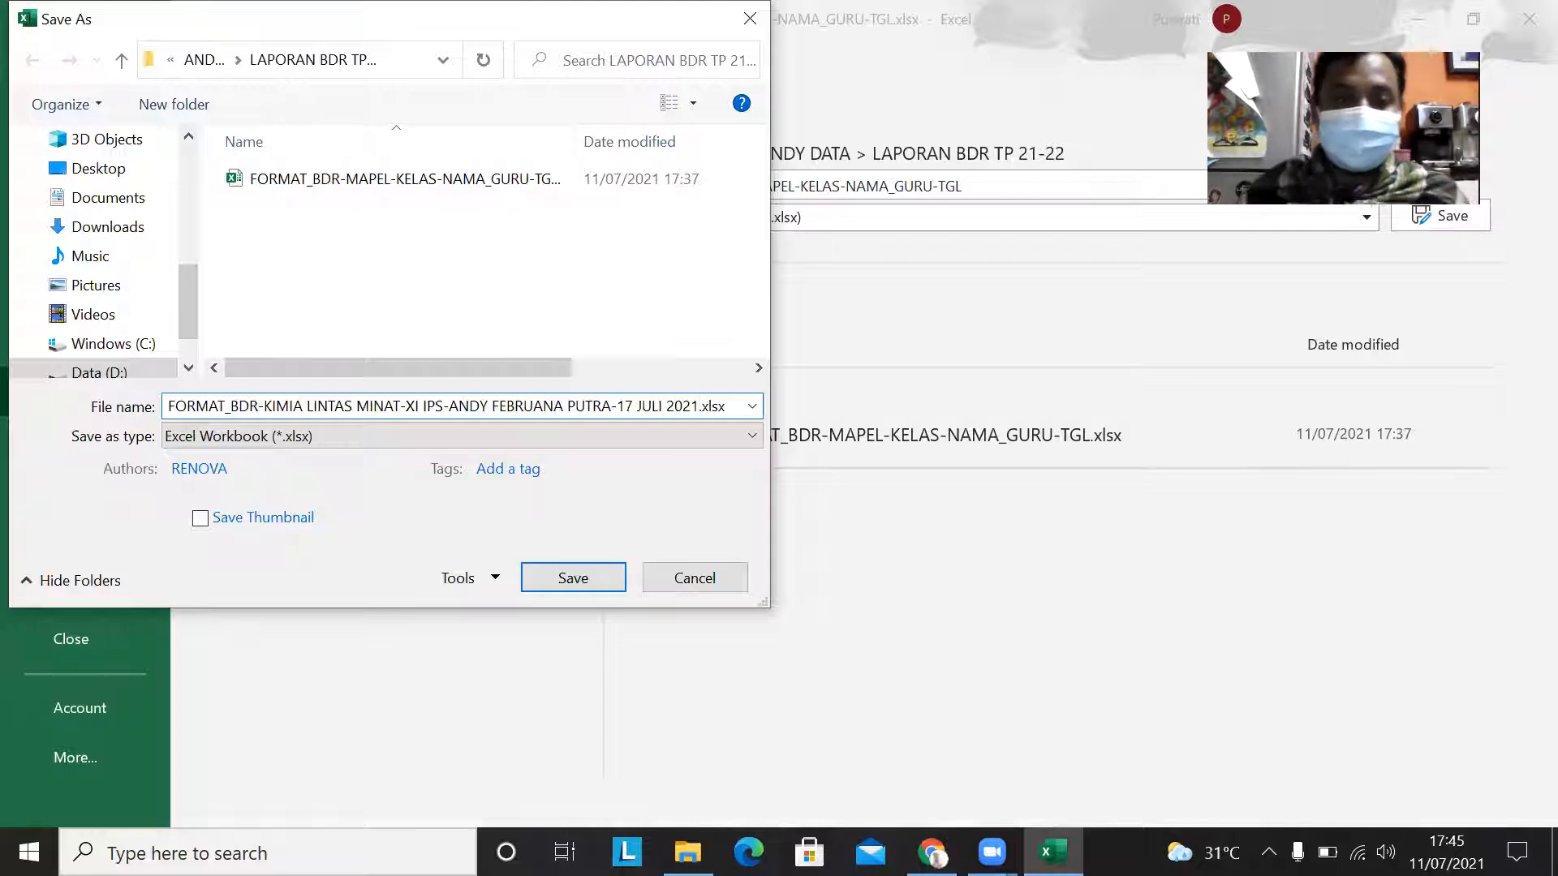
pyautogui.click(536, 581)
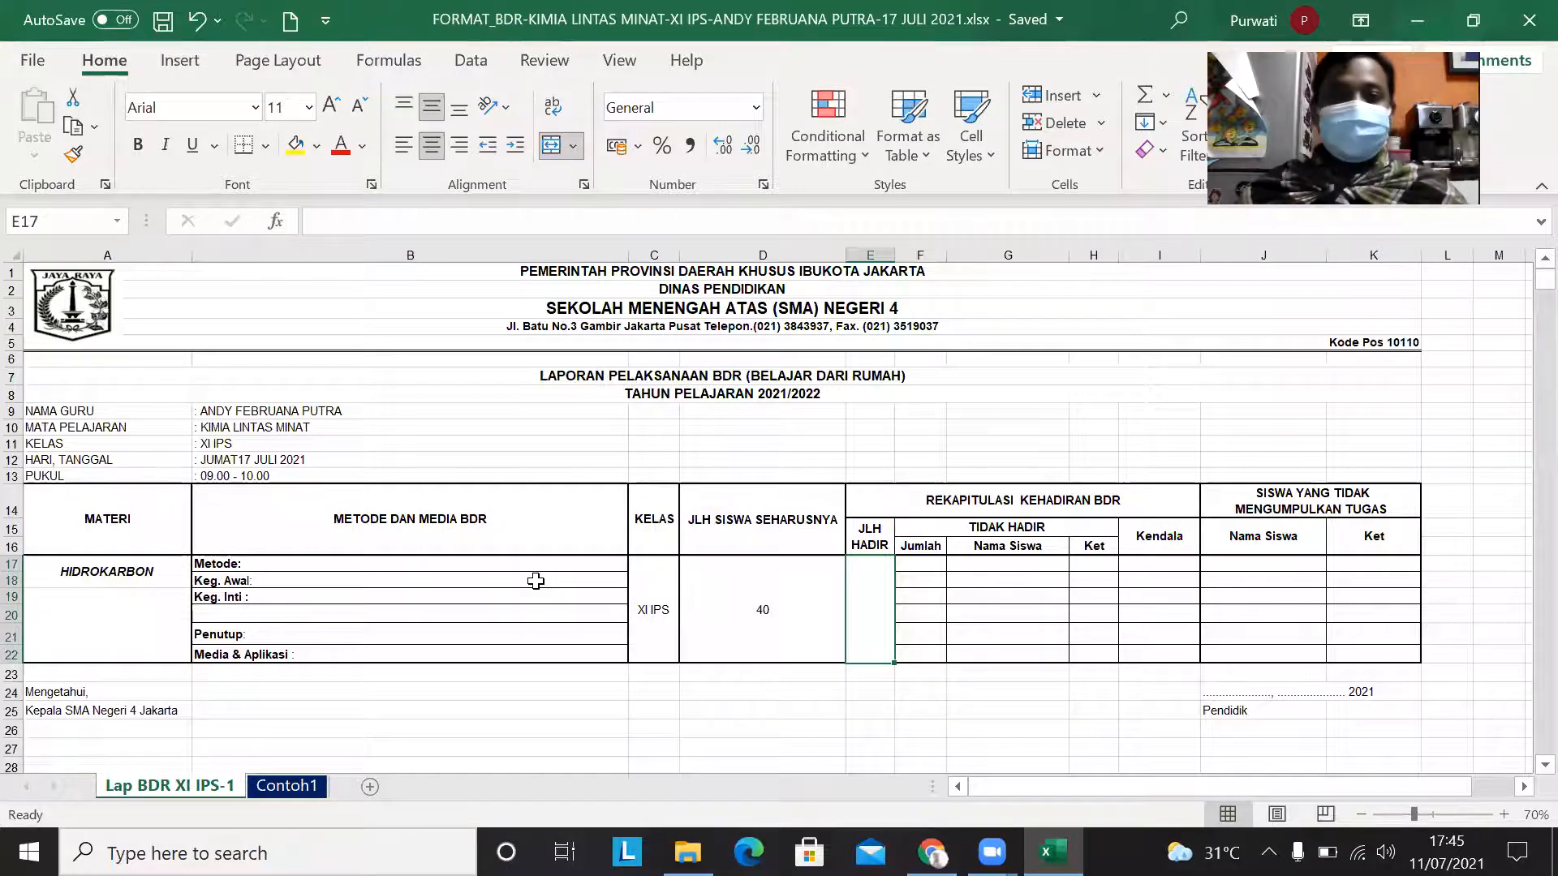
# Step: Close the workbook and place the LAPORAN BDR TP 21-22 folder window beside the file list of the BDR/PJJ Drive folder
pyautogui.click(1526, 20)
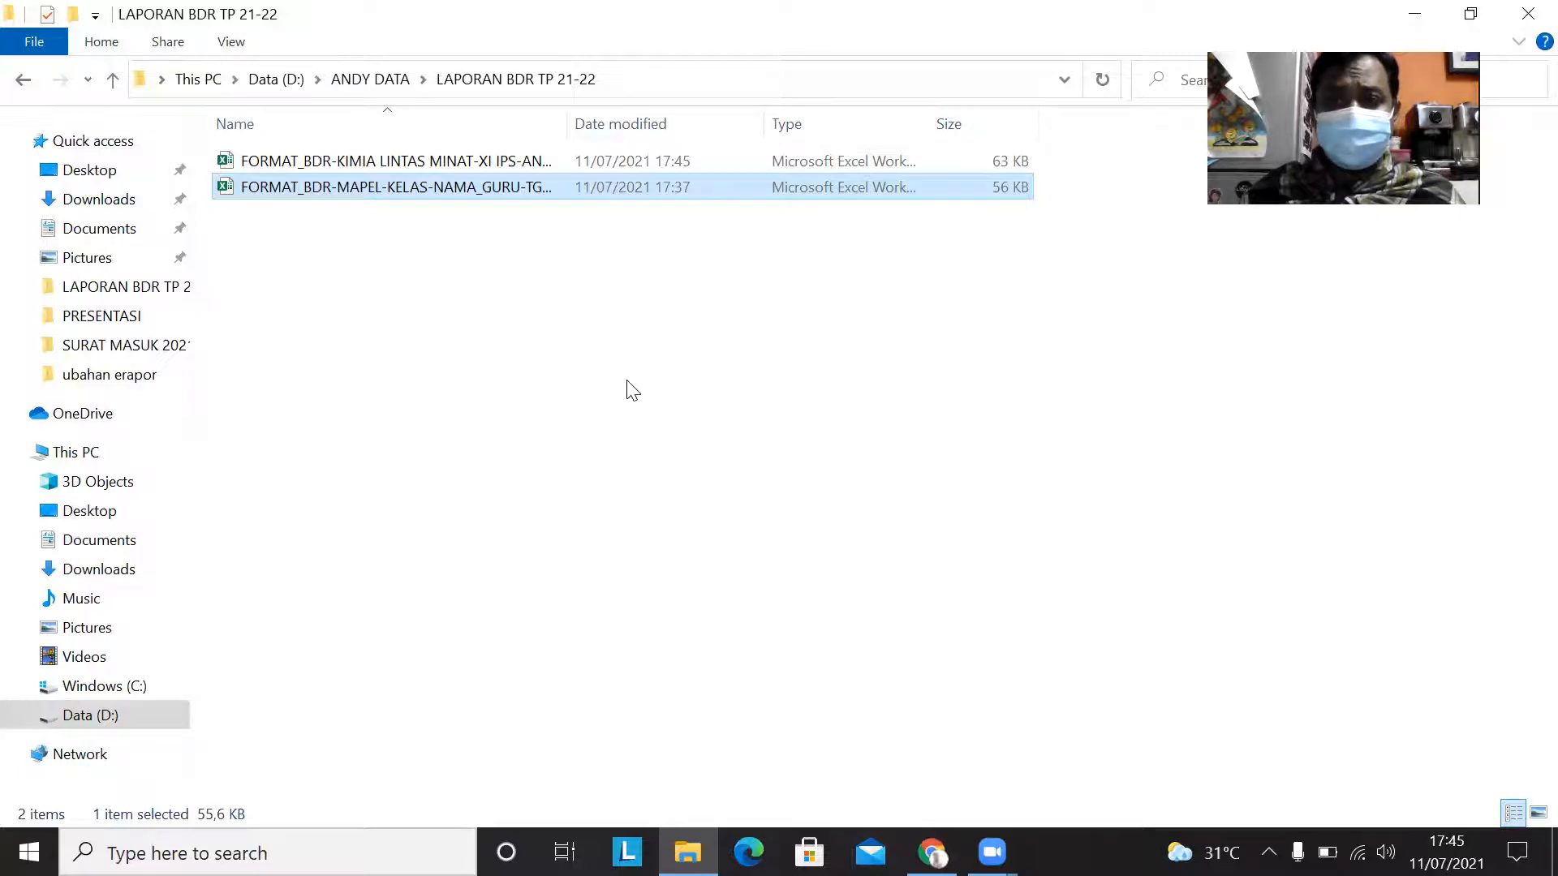
pyautogui.click(1471, 14)
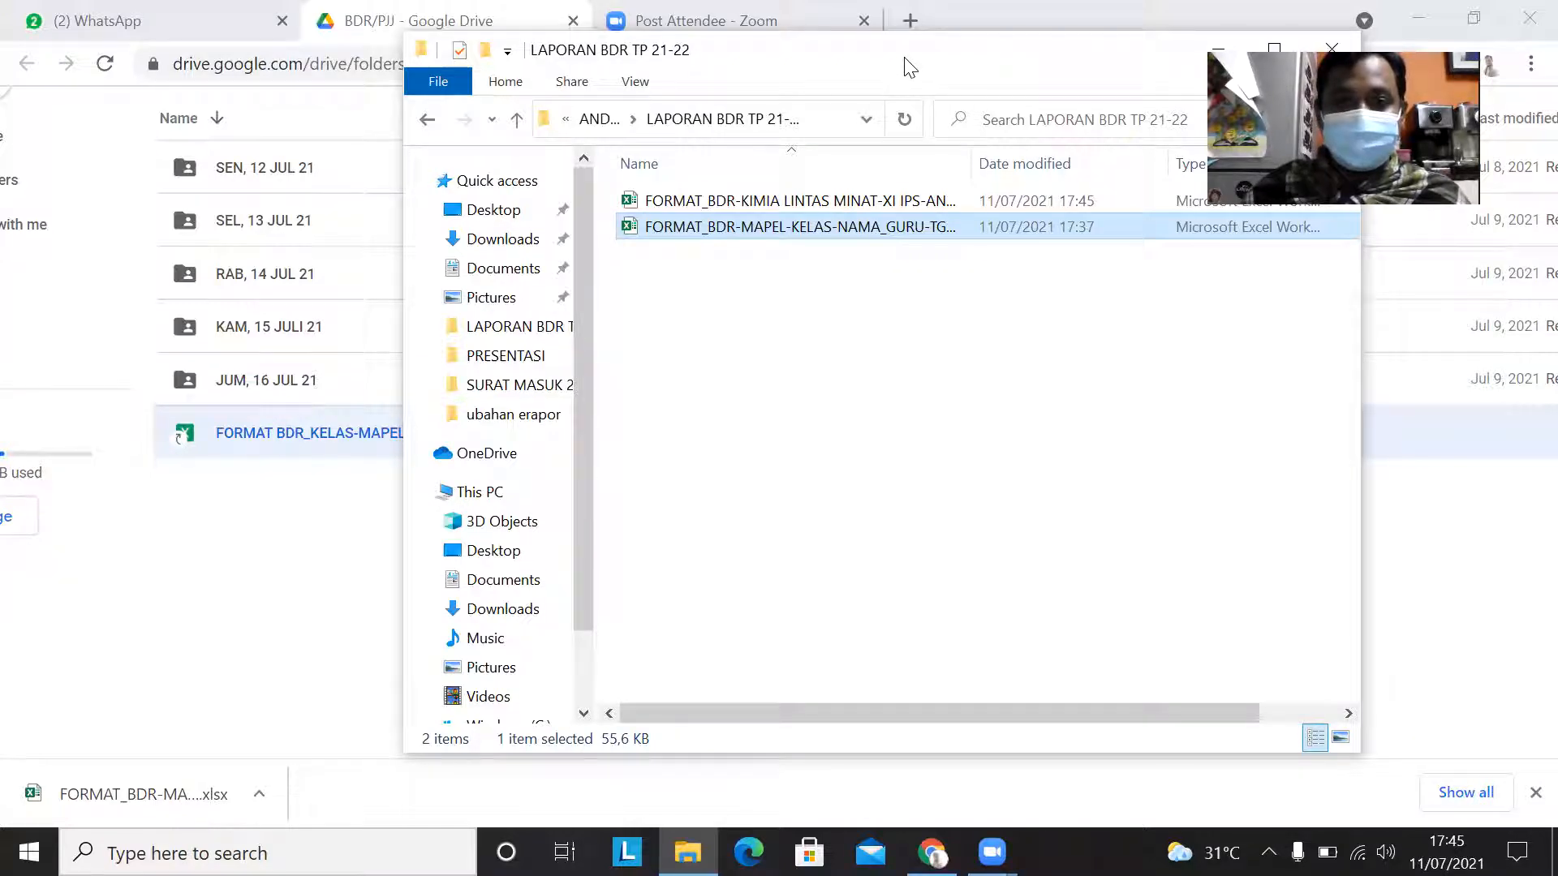
pyautogui.moveTo(907, 65); pyautogui.dragTo(1002, 138)
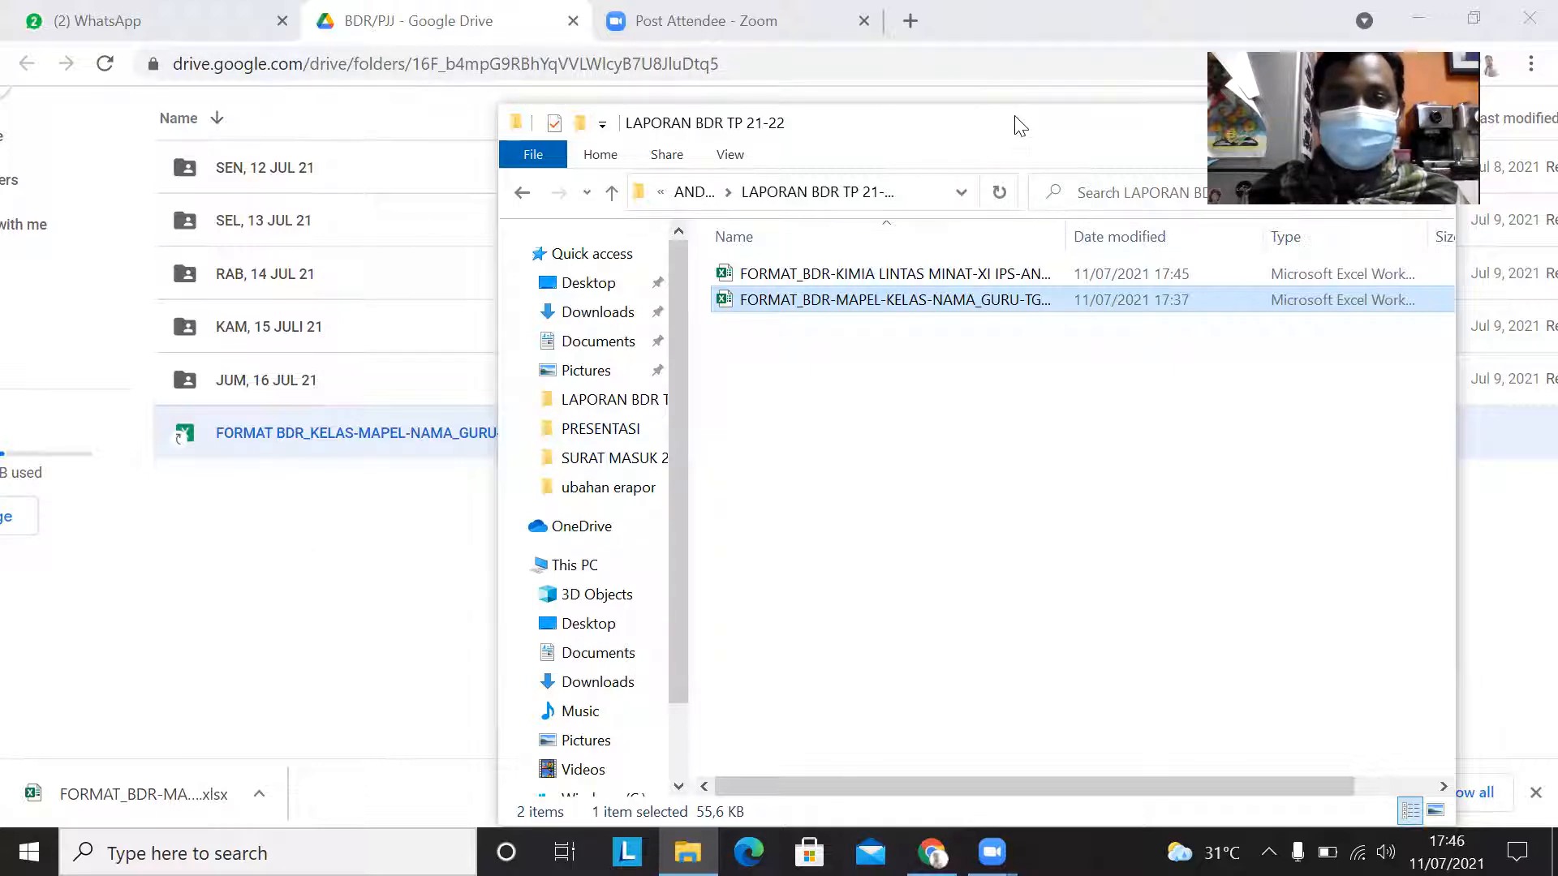
pyautogui.moveTo(1009, 128); pyautogui.dragTo(1154, 122)
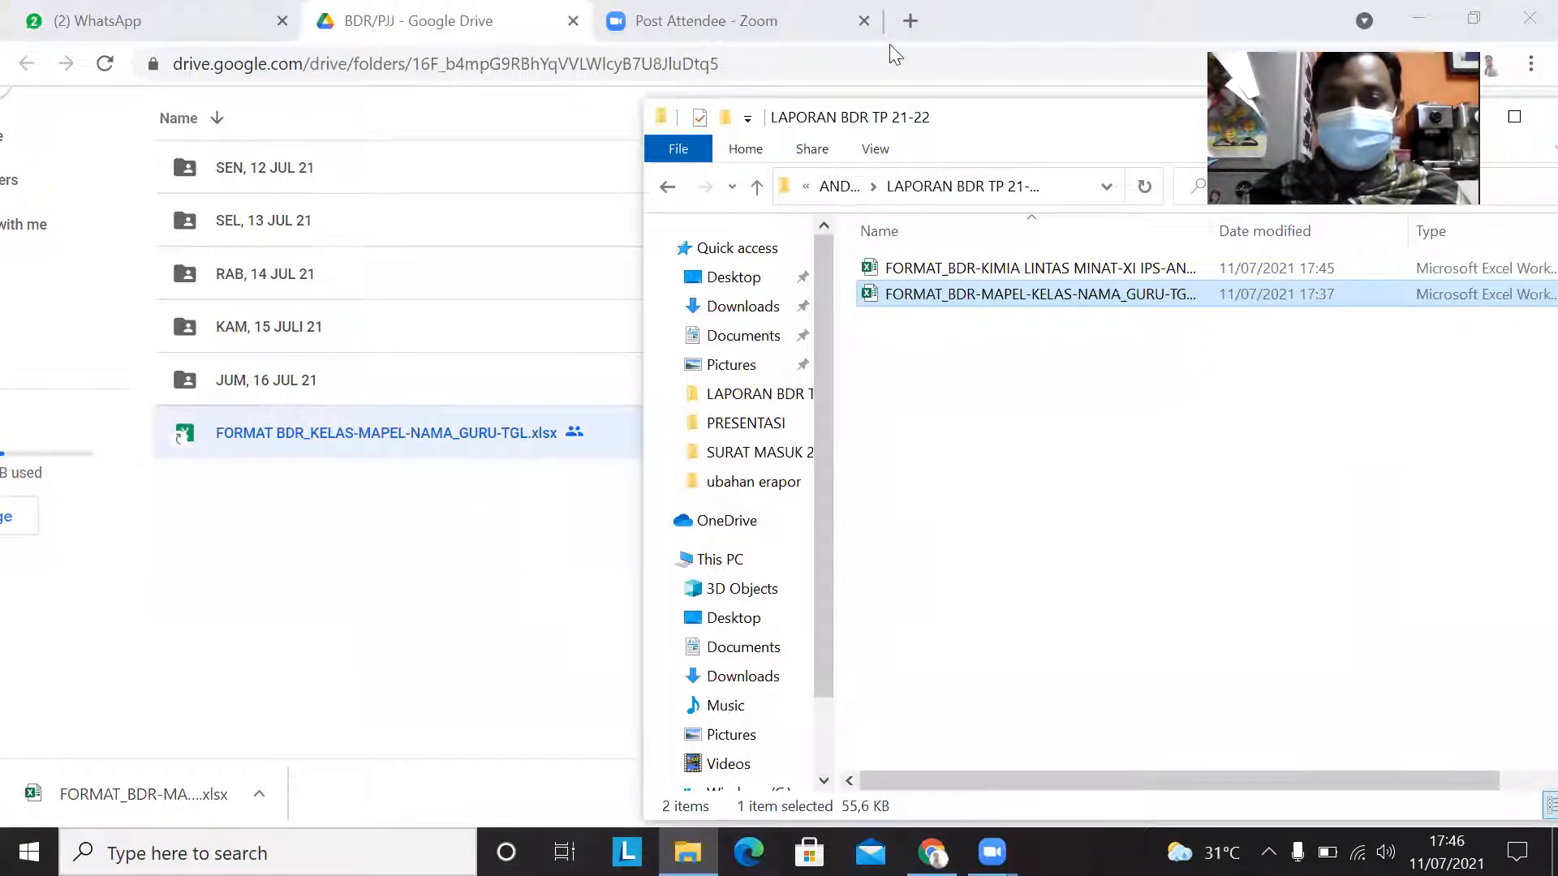
# Step: Upload the KIMIA LINTAS MINAT report from LAPORAN BDR TP 21-22 into the JUM, 16 JUL 21 folder in Google Drive and check its entry
pyautogui.click(235, 388)
pyautogui.doubleClick(233, 389)
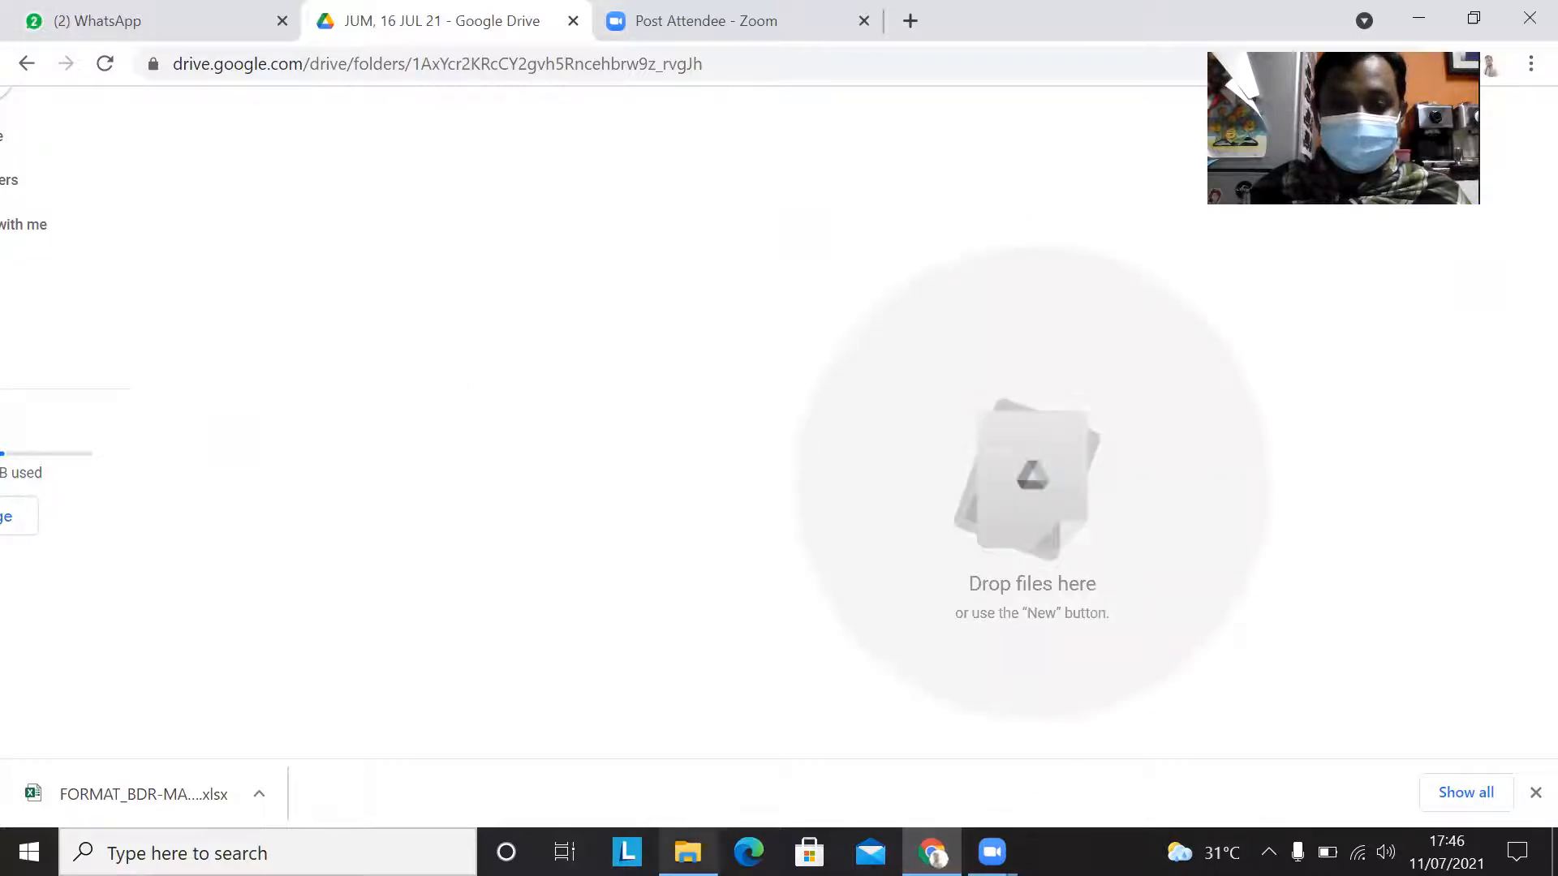
pyautogui.click(688, 851)
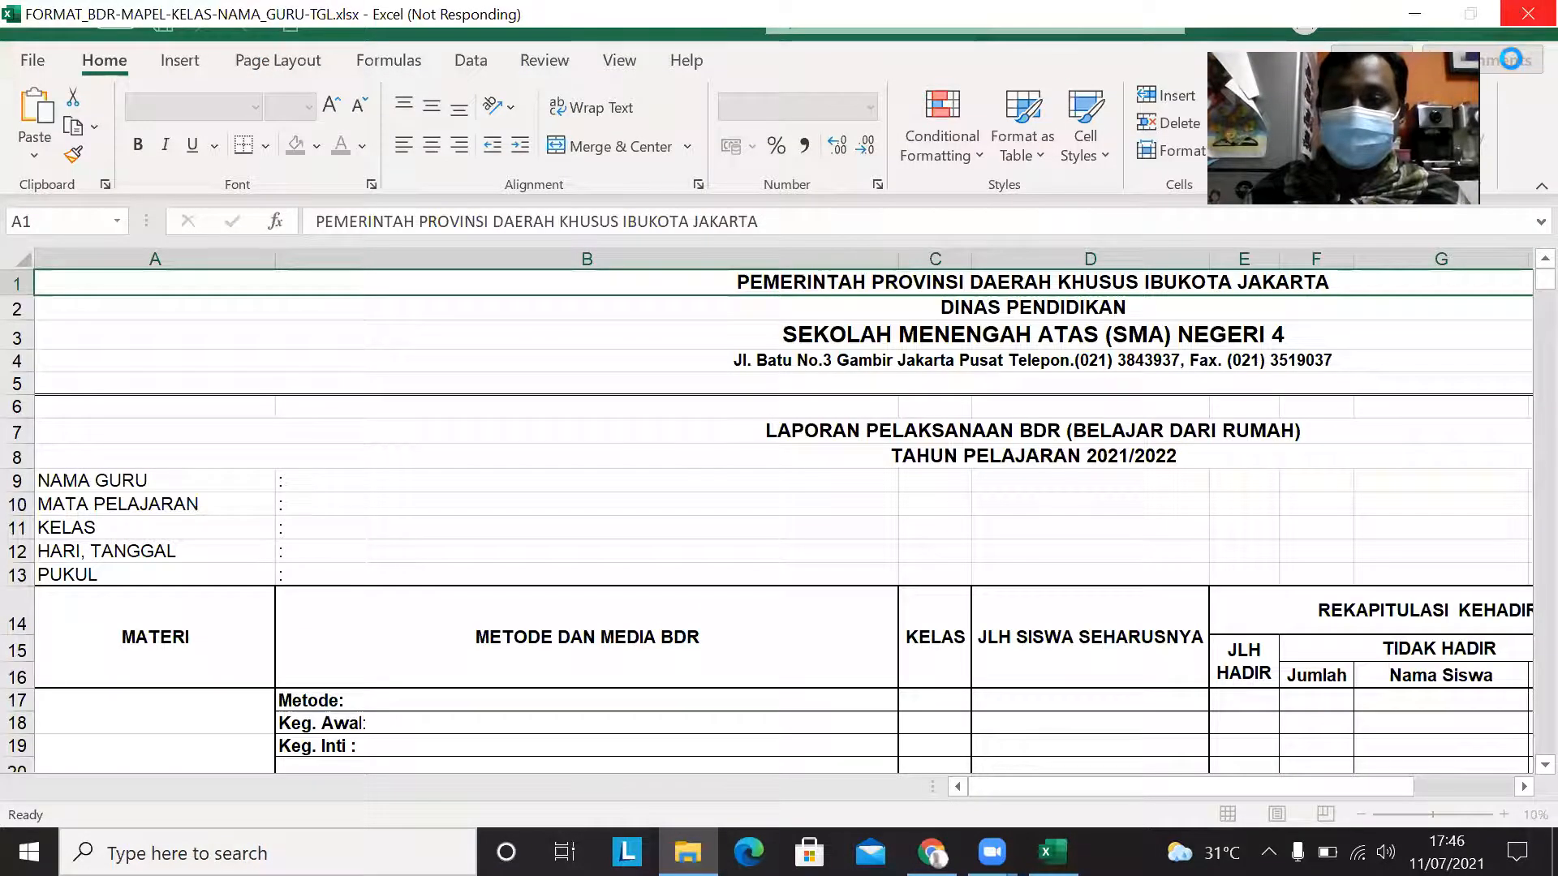
pyautogui.click(1529, 20)
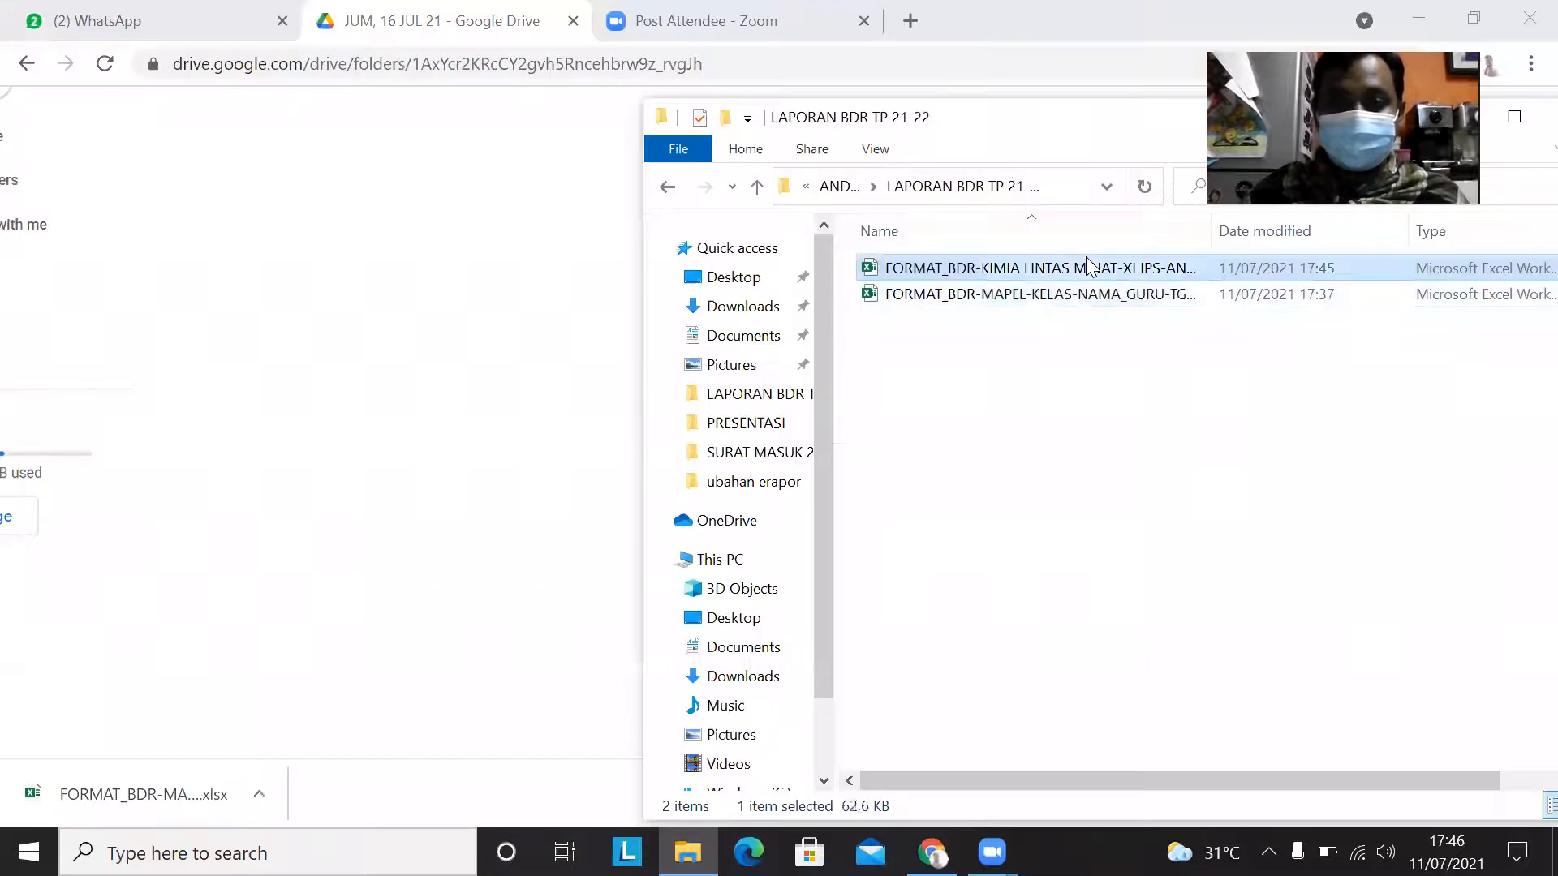
pyautogui.moveTo(1075, 272); pyautogui.dragTo(430, 459)
pyautogui.moveTo(965, 479); pyautogui.dragTo(468, 536)
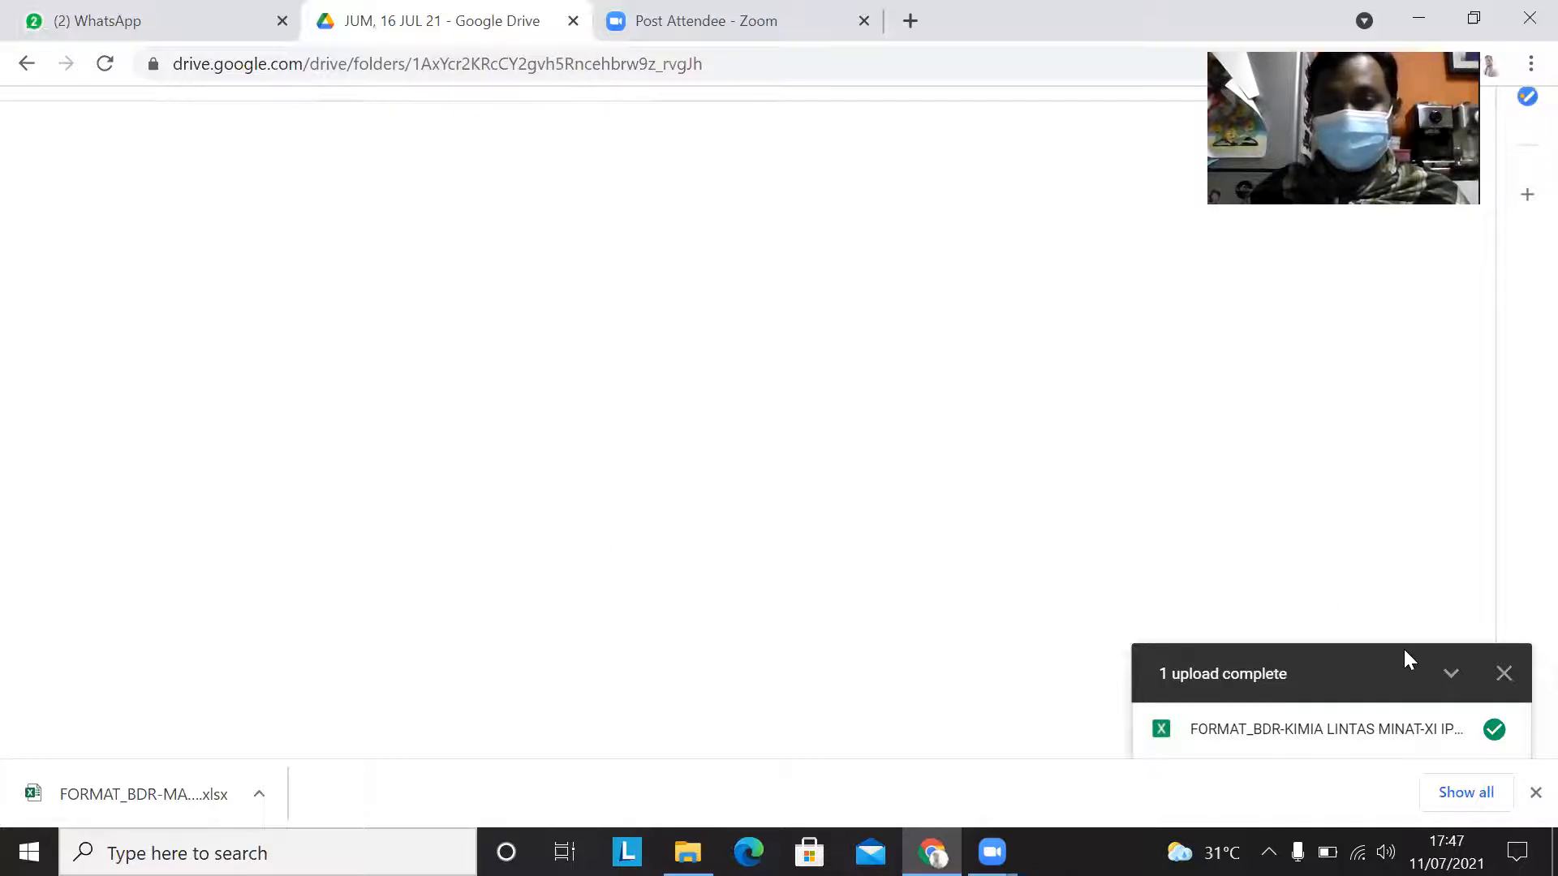
pyautogui.click(1504, 677)
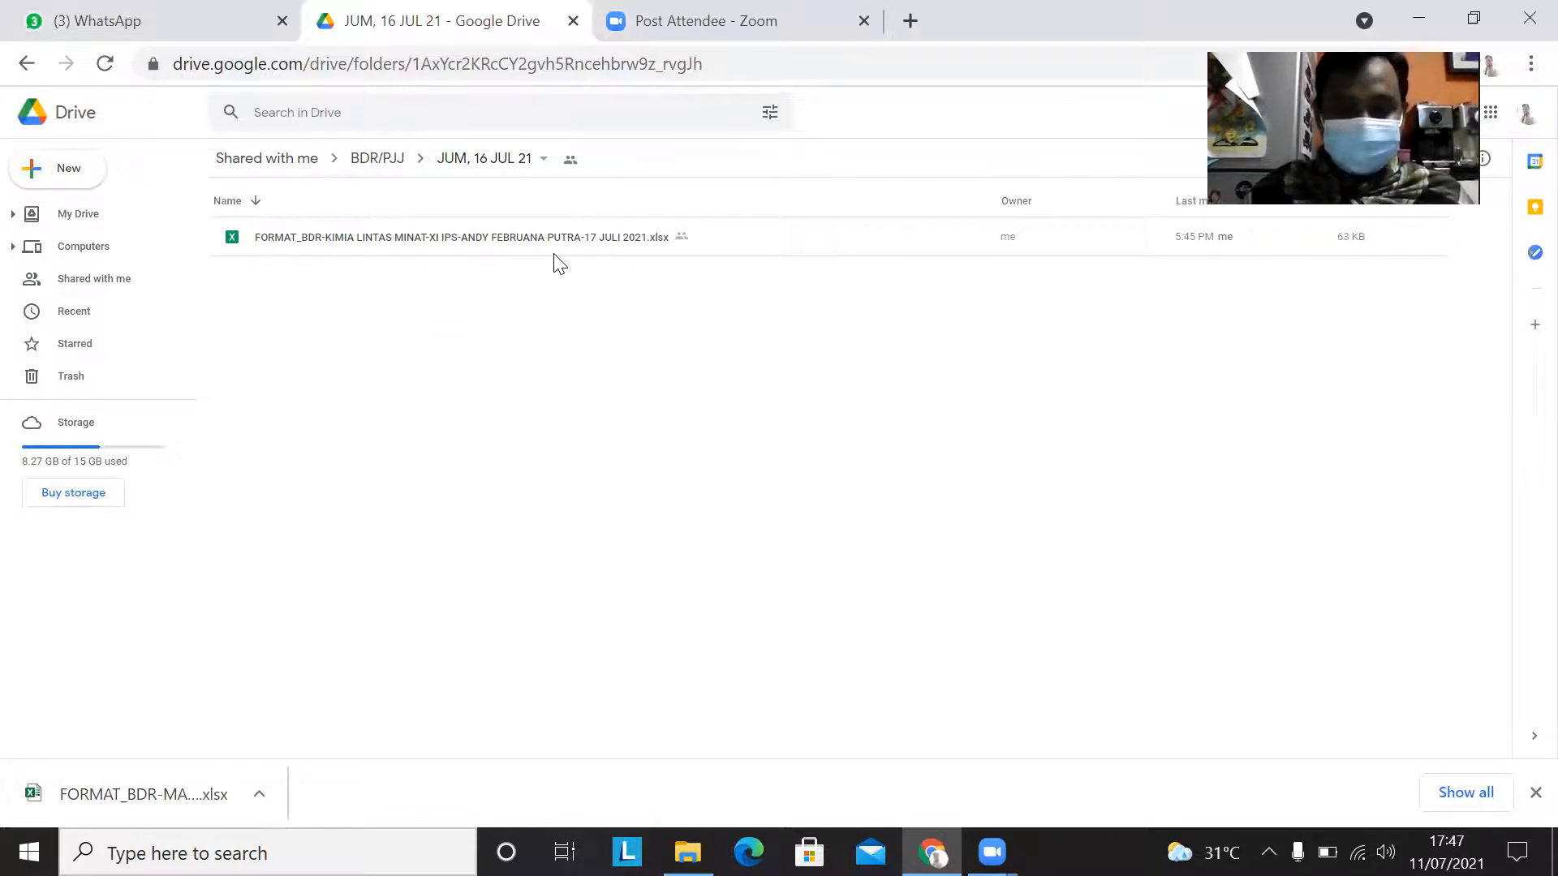
pyautogui.scroll(1, 560, 264)
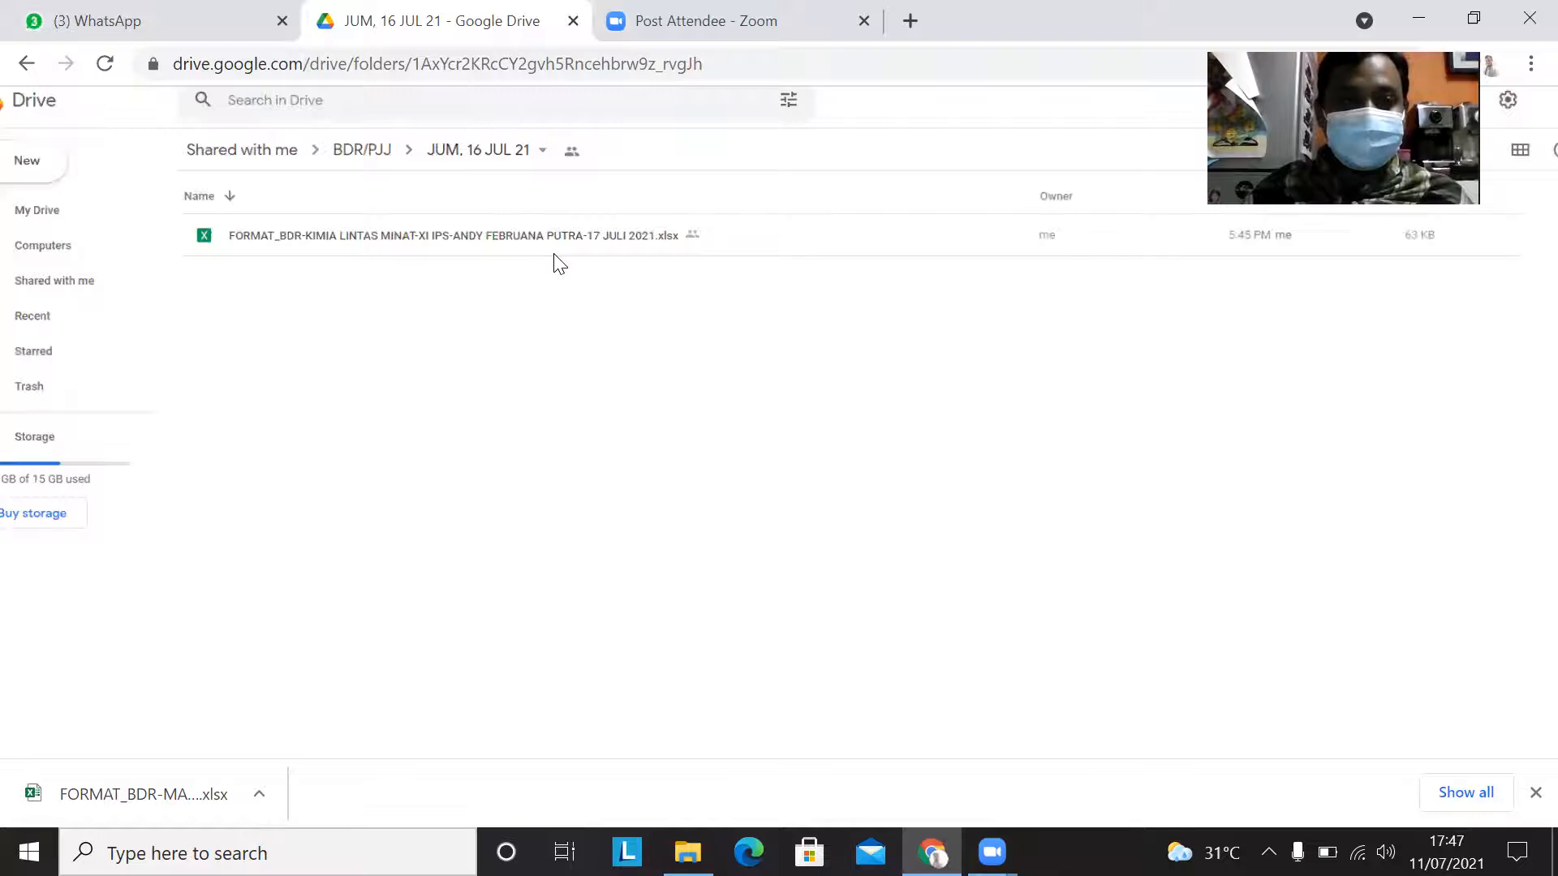
pyautogui.scroll(1, 560, 264)
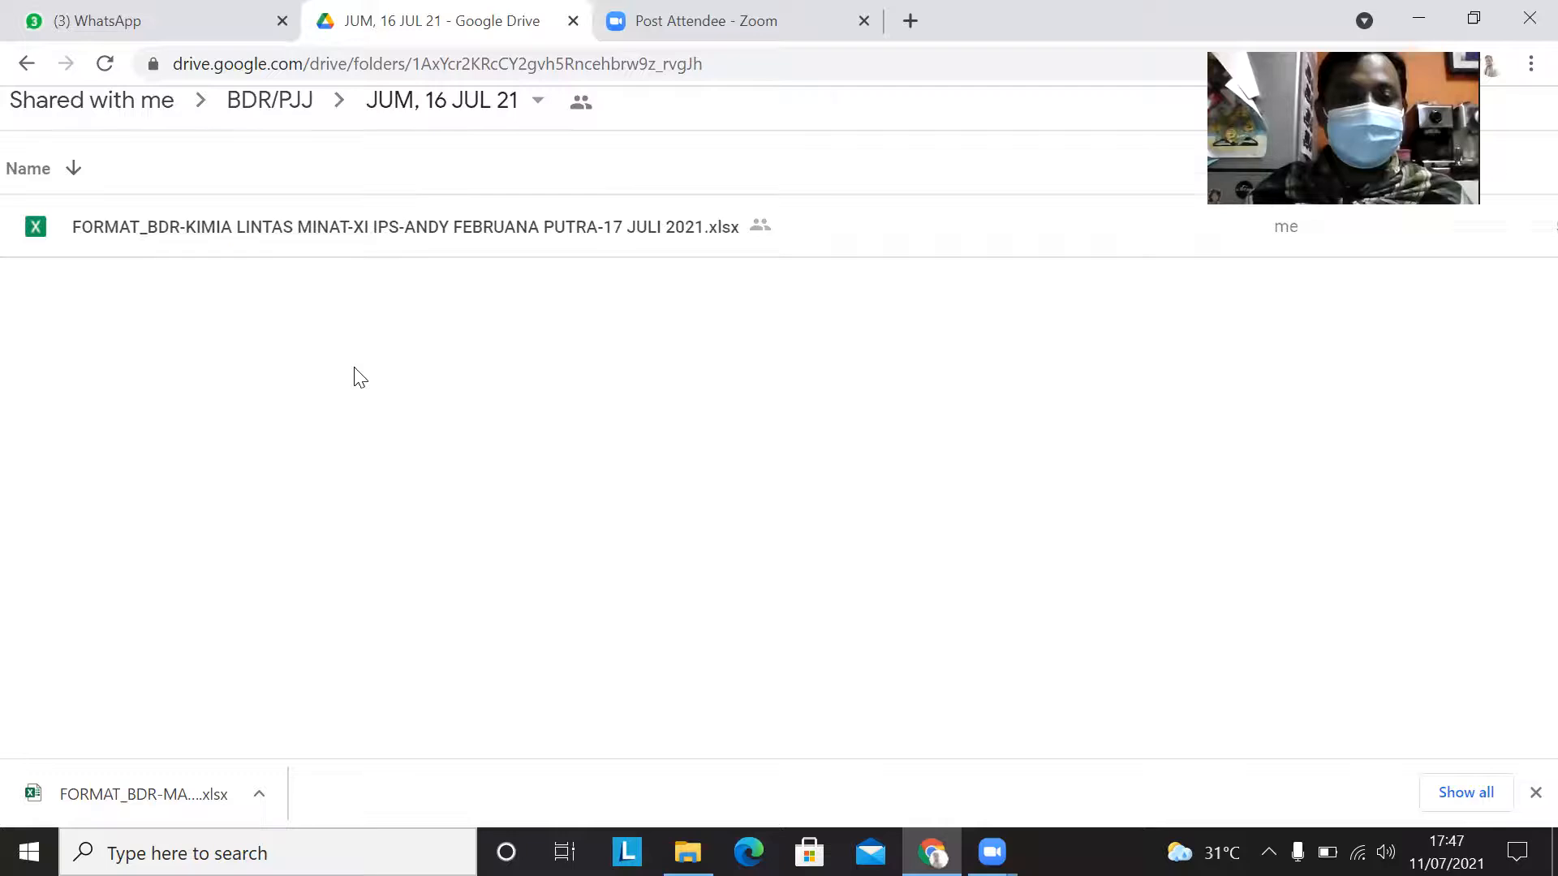
pyautogui.scroll(-2, 354, 376)
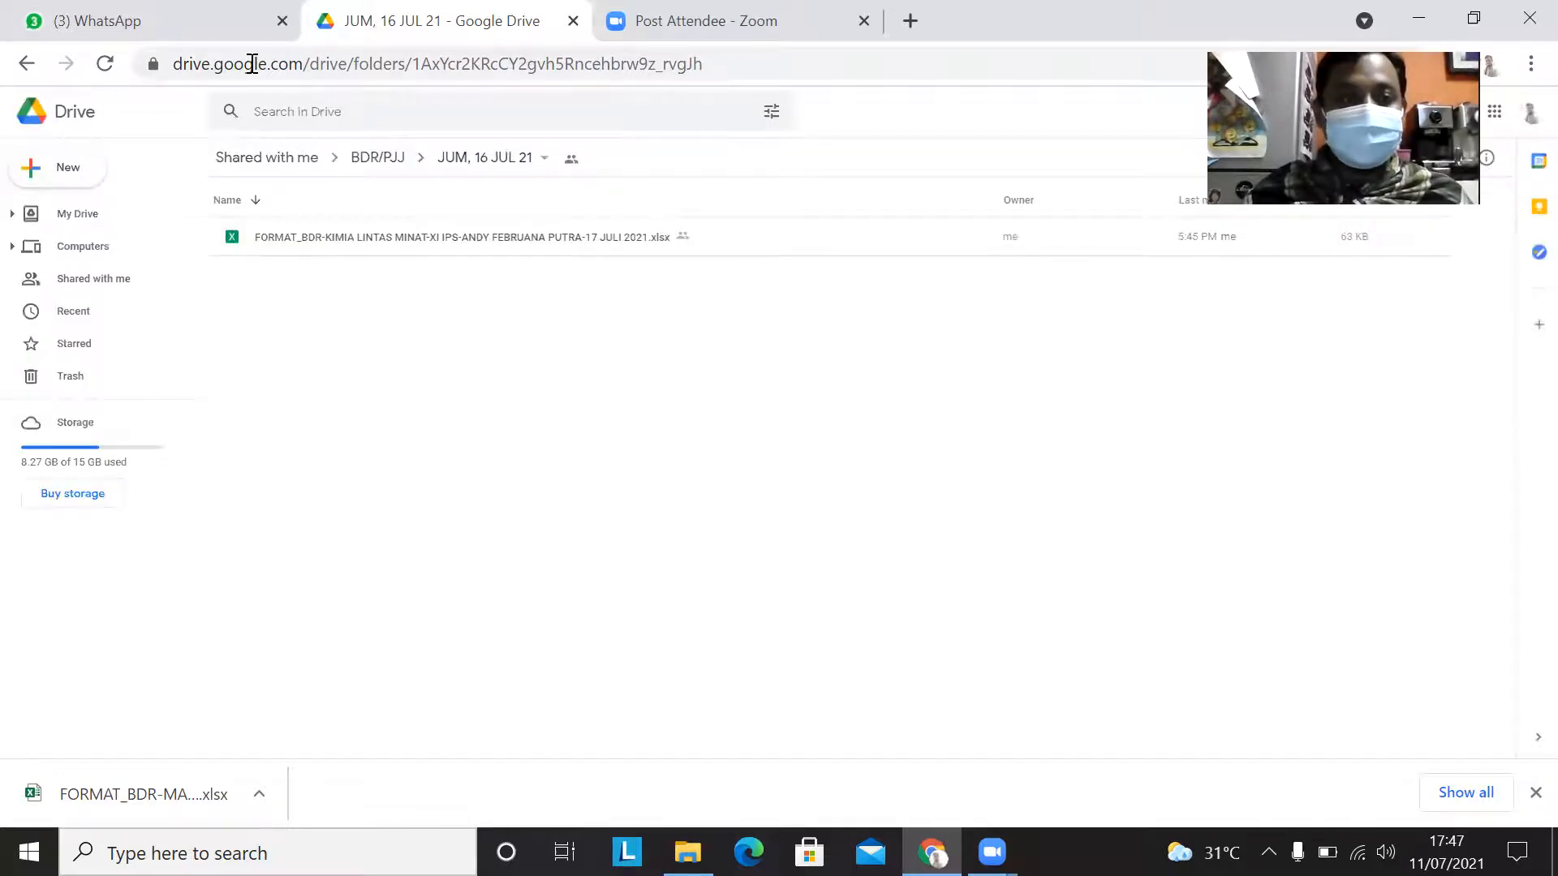
# Step: Return to the BDR/PJJ folder and copy FORMAT_BDR-MAPEL-KELAS-NAMA_GURU-TGL.xlsx from the LAPORAN BDR TP 21-22 folder window
pyautogui.click(21, 68)
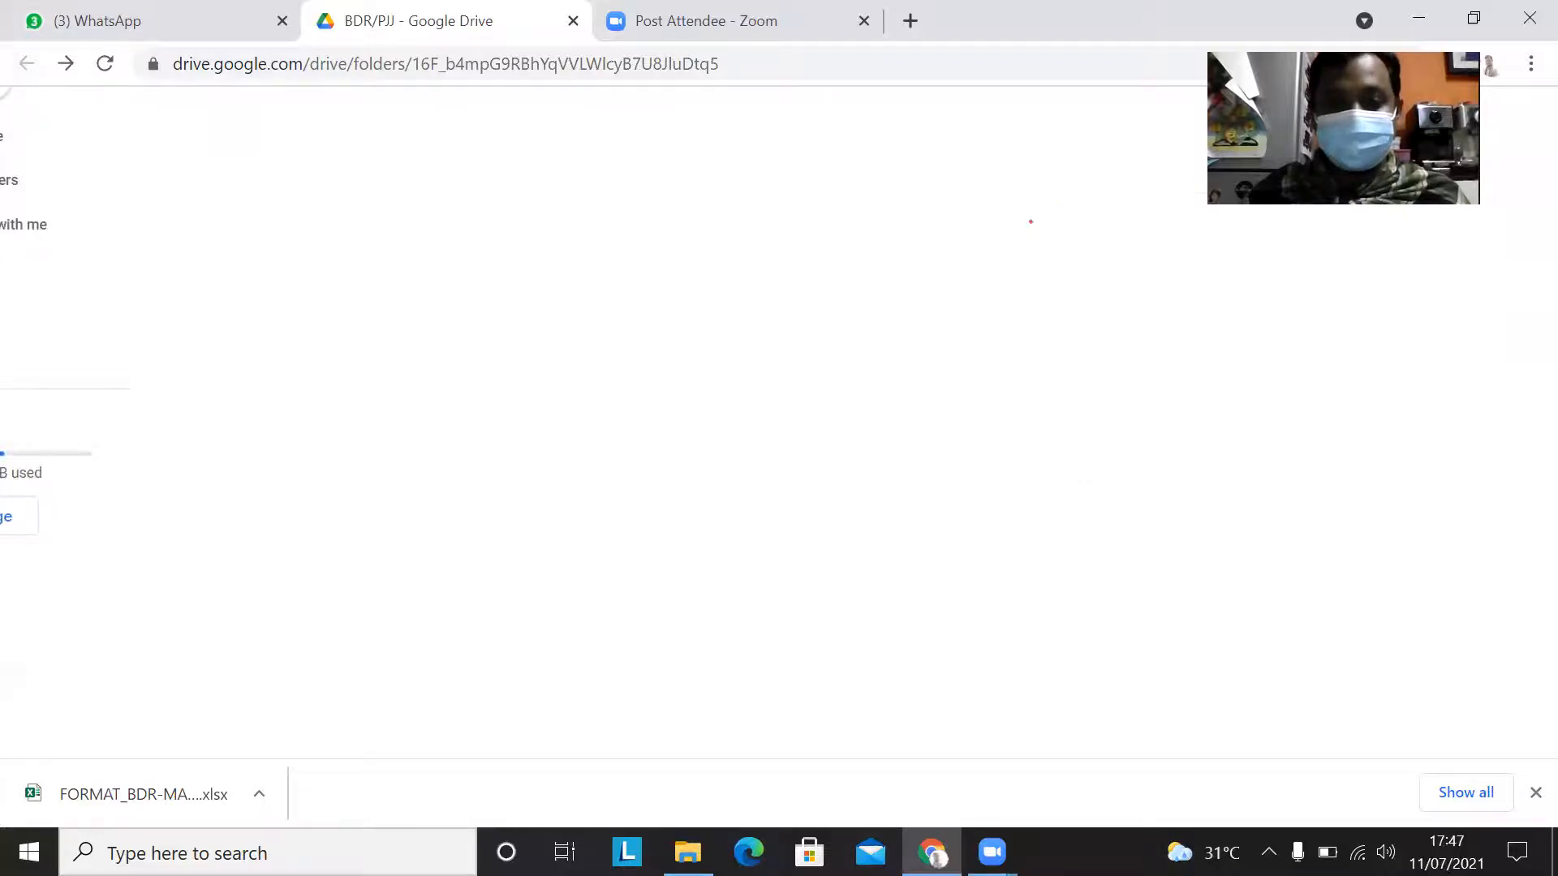
pyautogui.moveTo(692, 839)
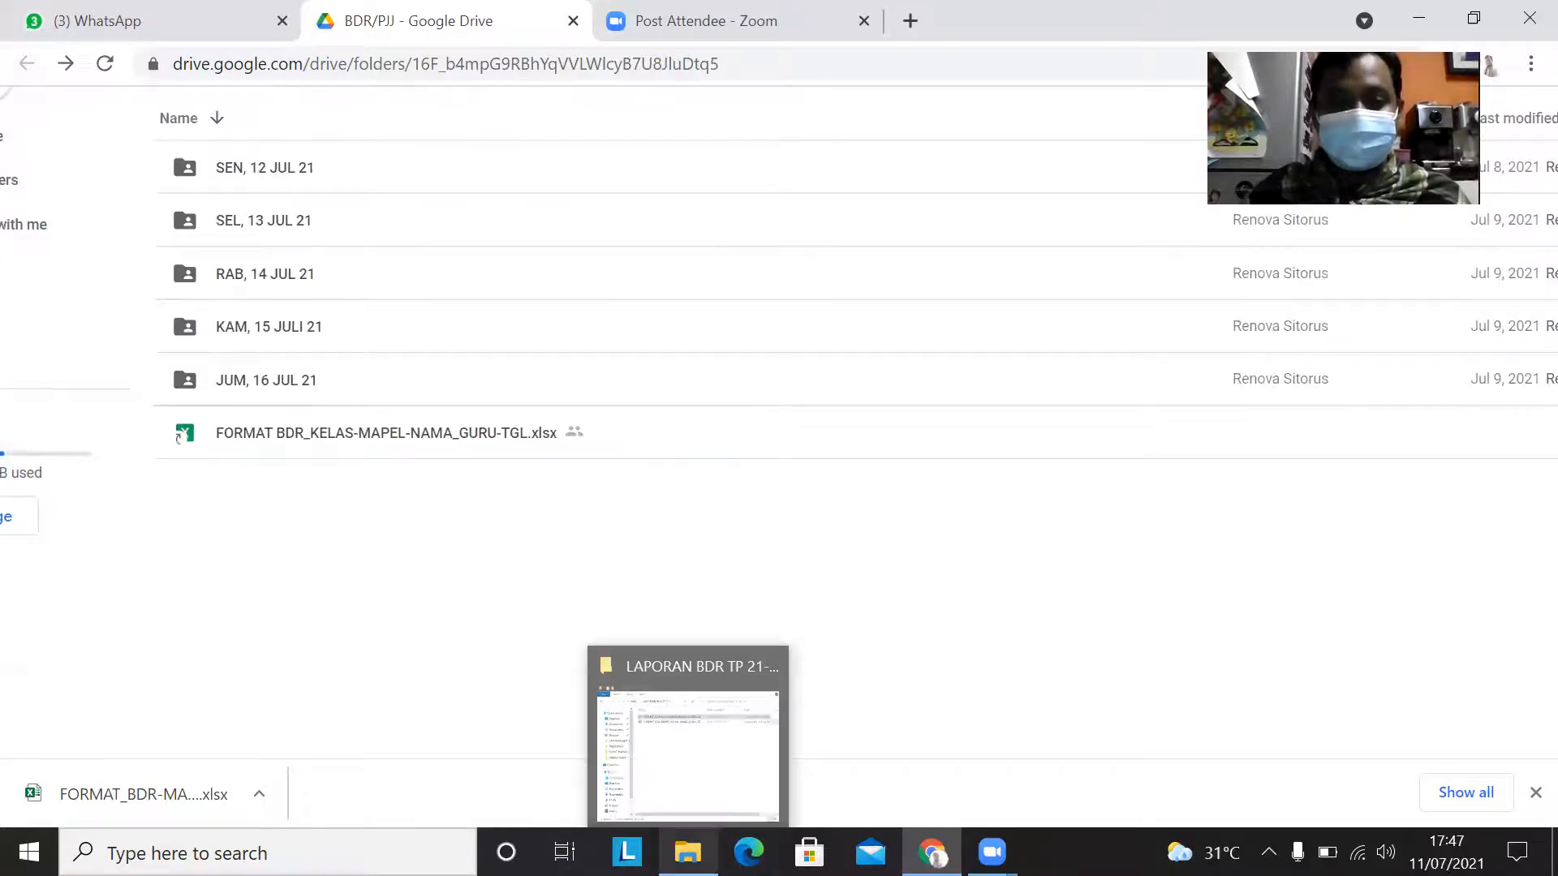
pyautogui.click(688, 751)
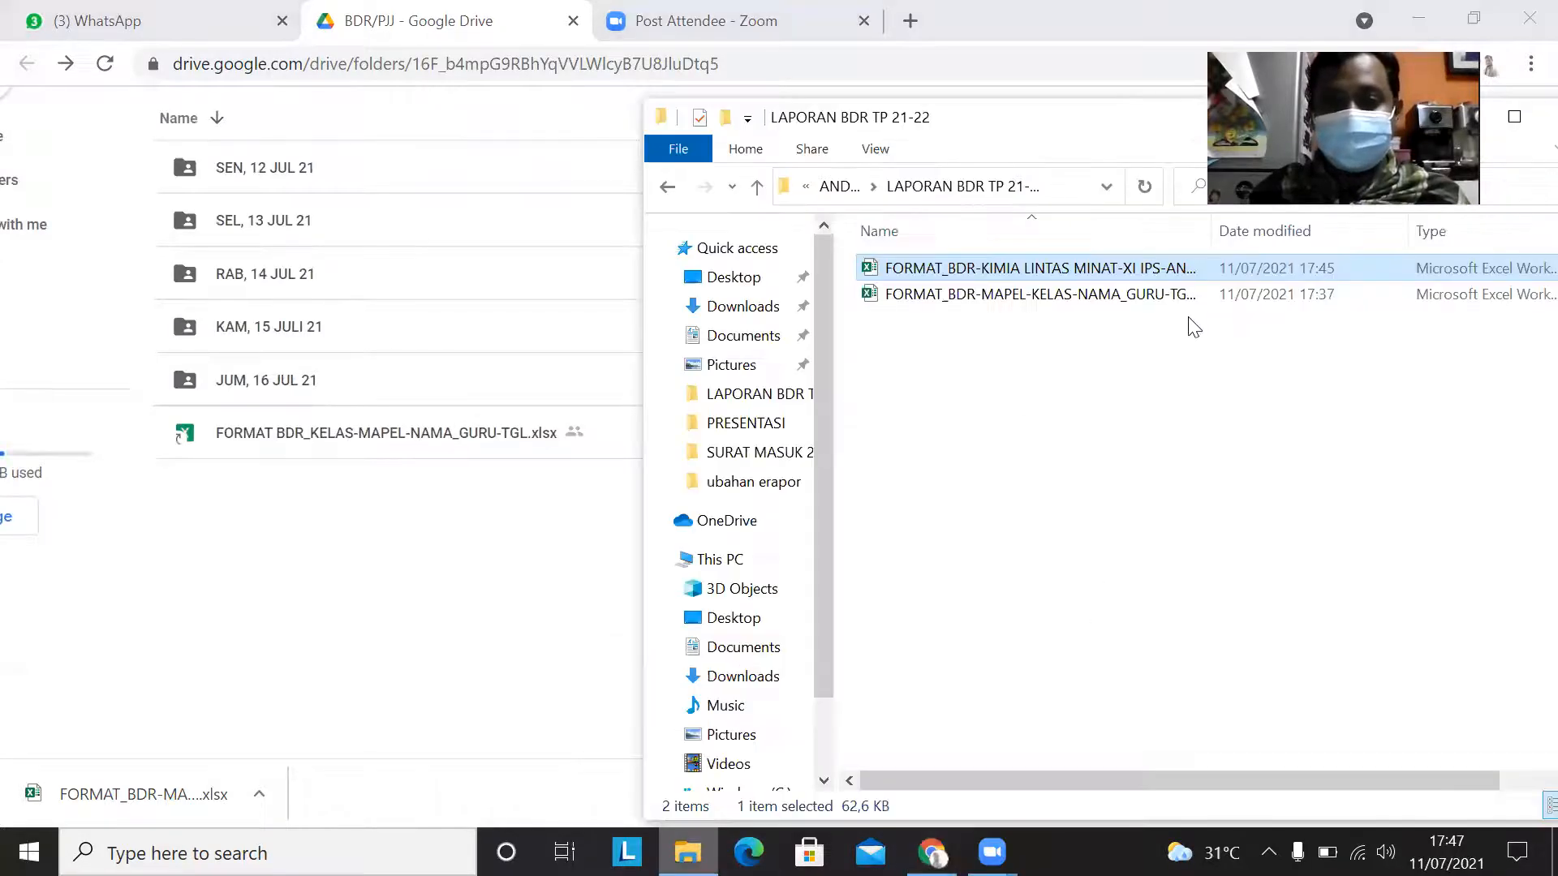
pyautogui.doubleClick(1007, 302)
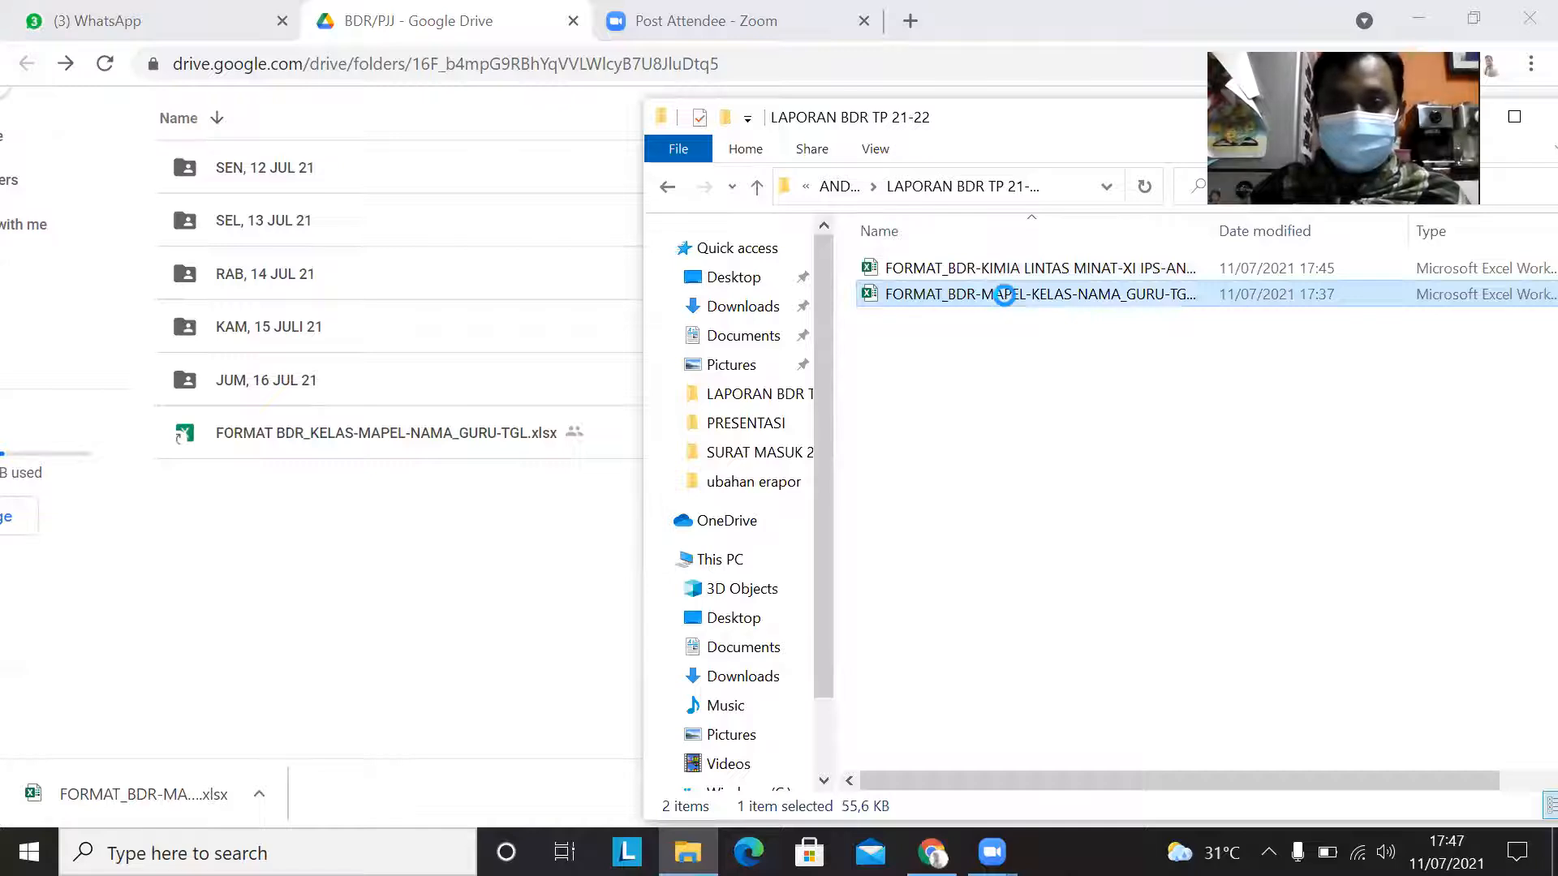
pyautogui.rightClick(1007, 300)
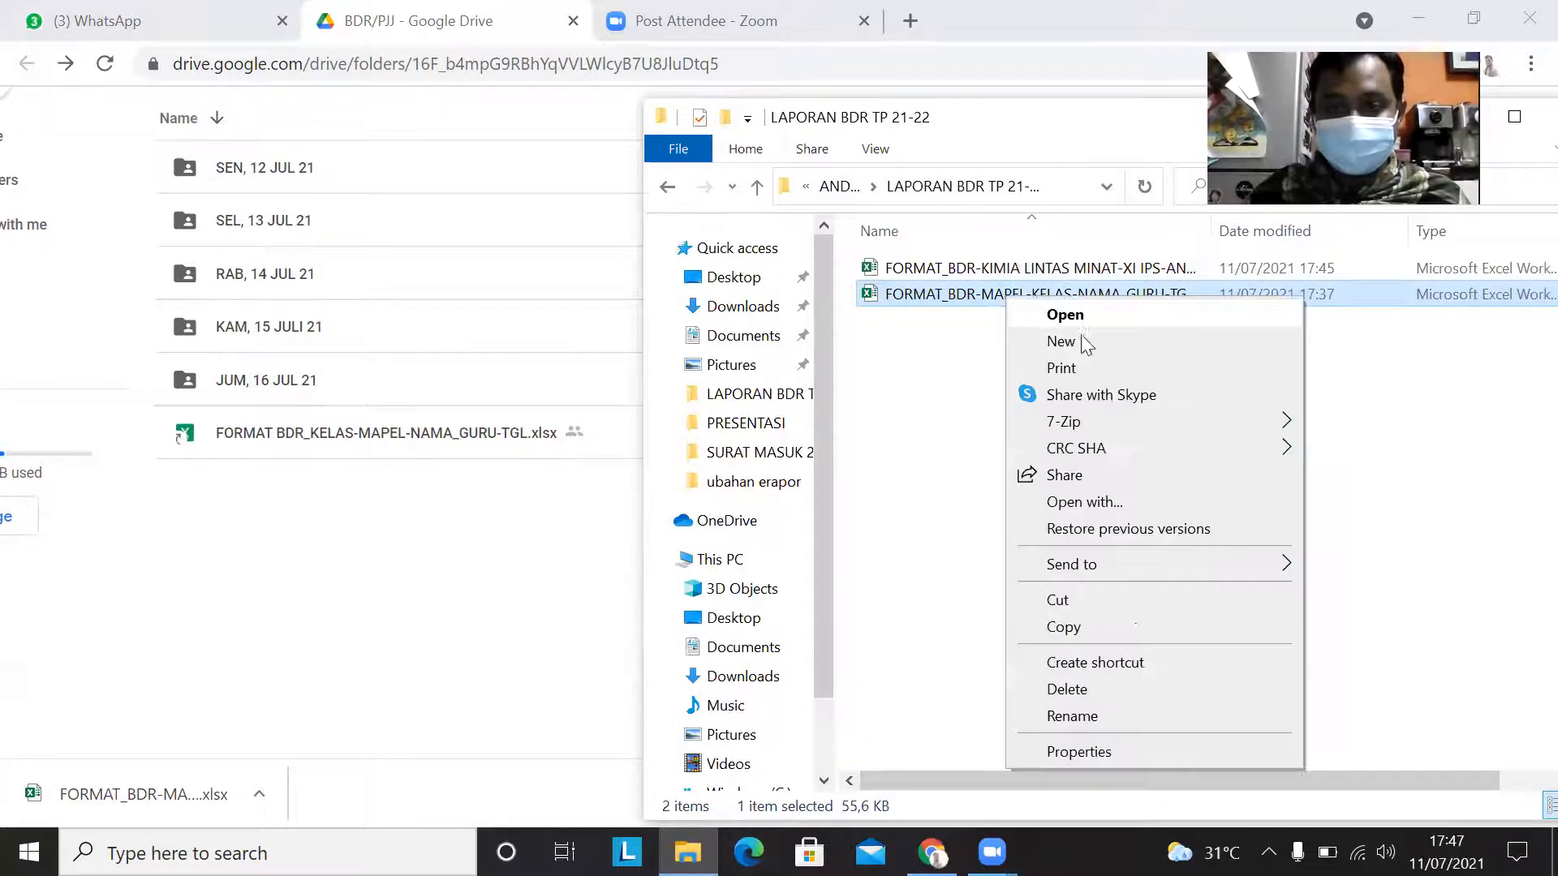
pyautogui.click(1106, 632)
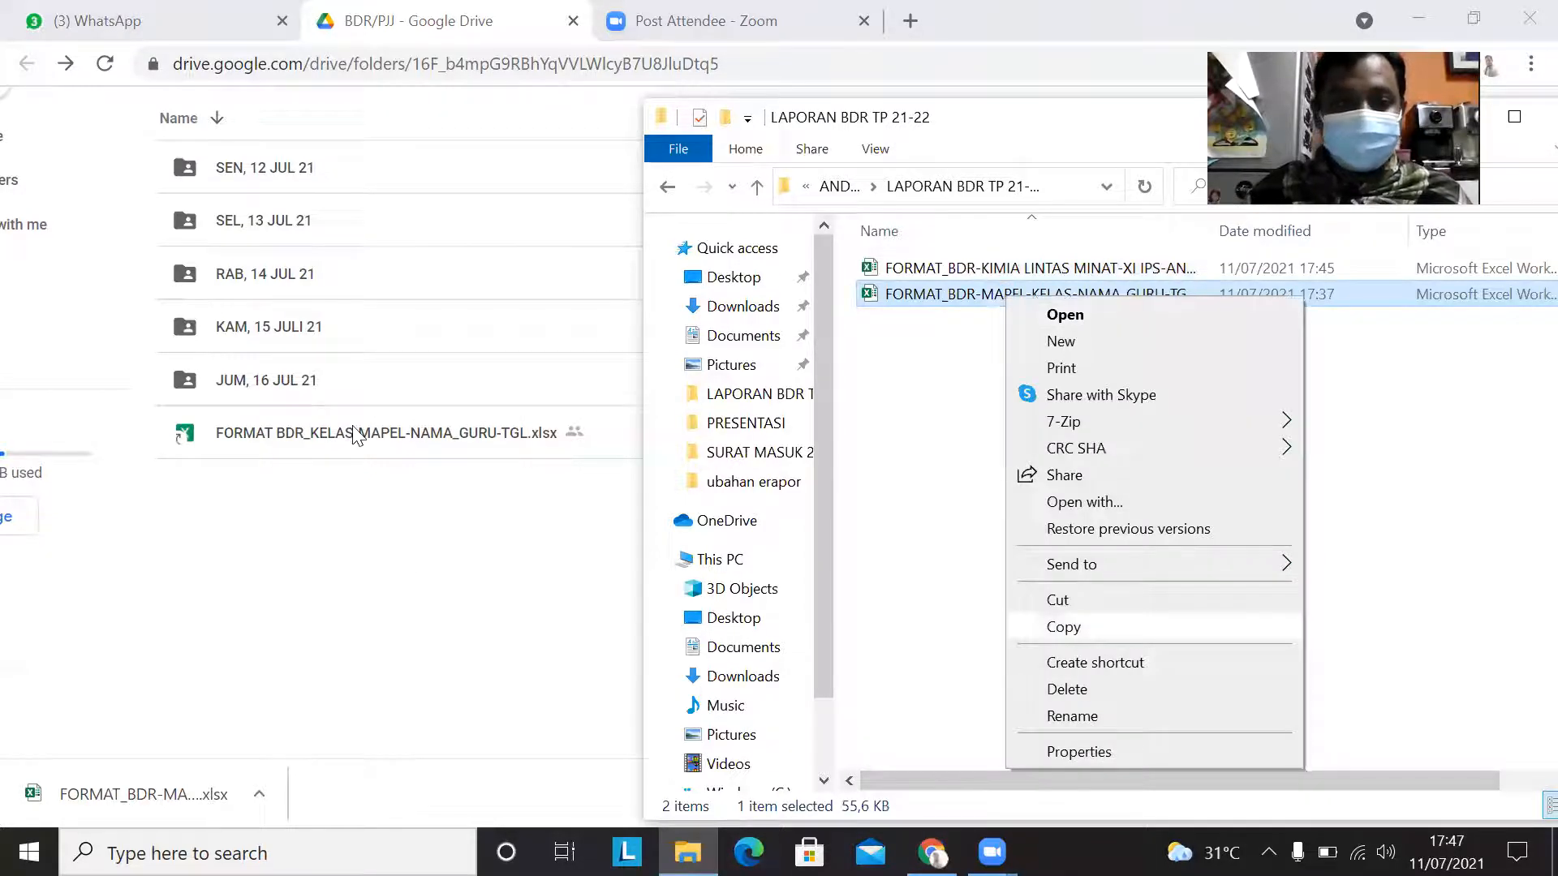
# Step: Reopen the JUM, 16 JUL 21 folder in Google Drive and try to paste the copied template file there
pyautogui.click(337, 382)
pyautogui.doubleClick(334, 379)
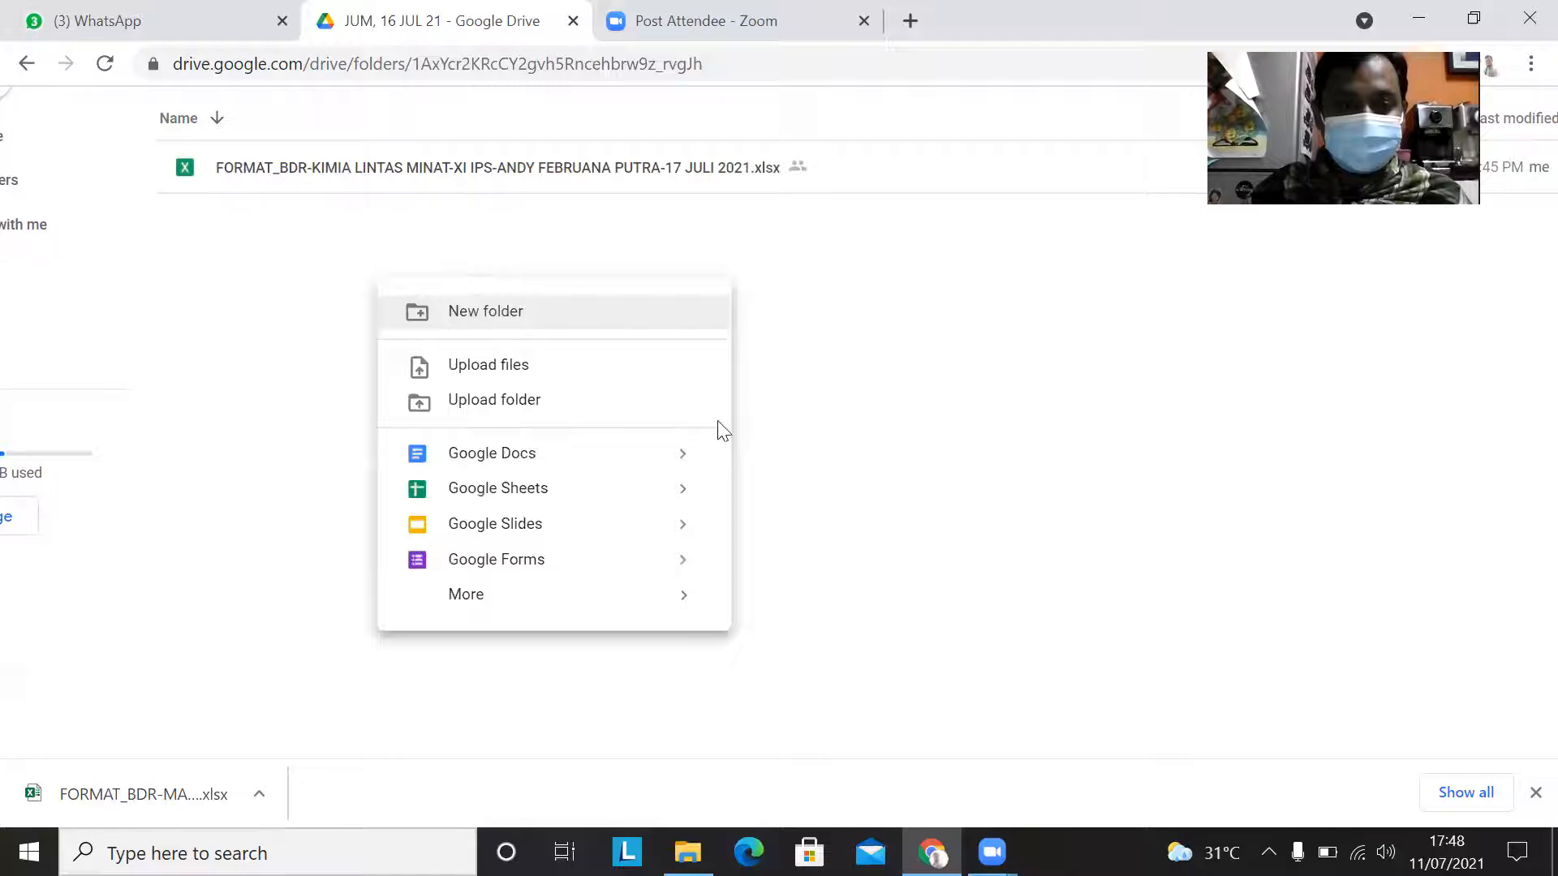
pyautogui.click(900, 425)
pyautogui.rightClick(908, 432)
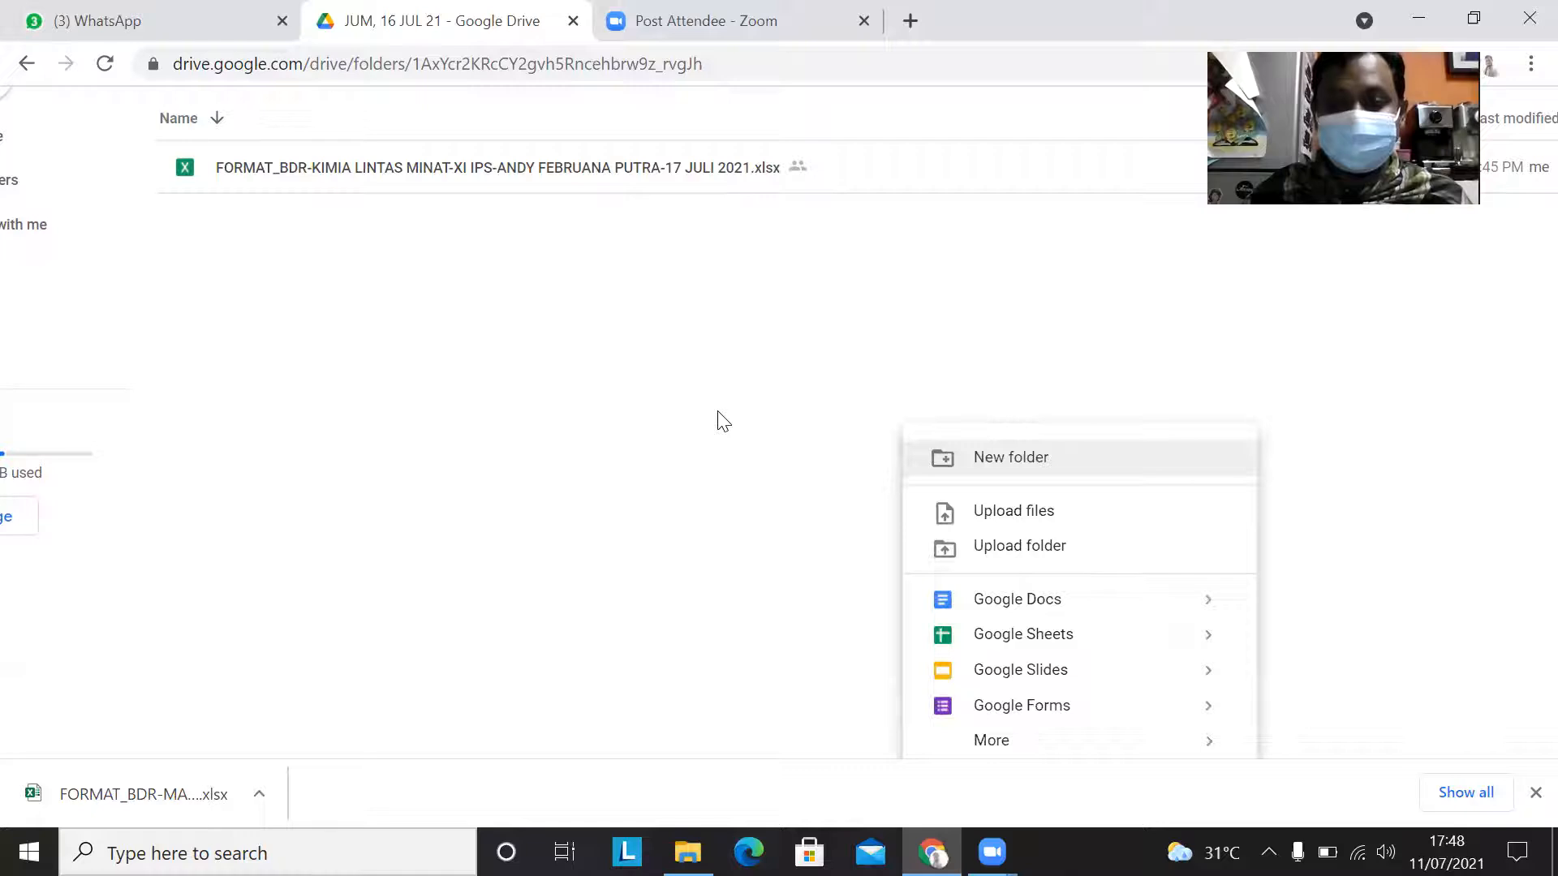
pyautogui.click(723, 421)
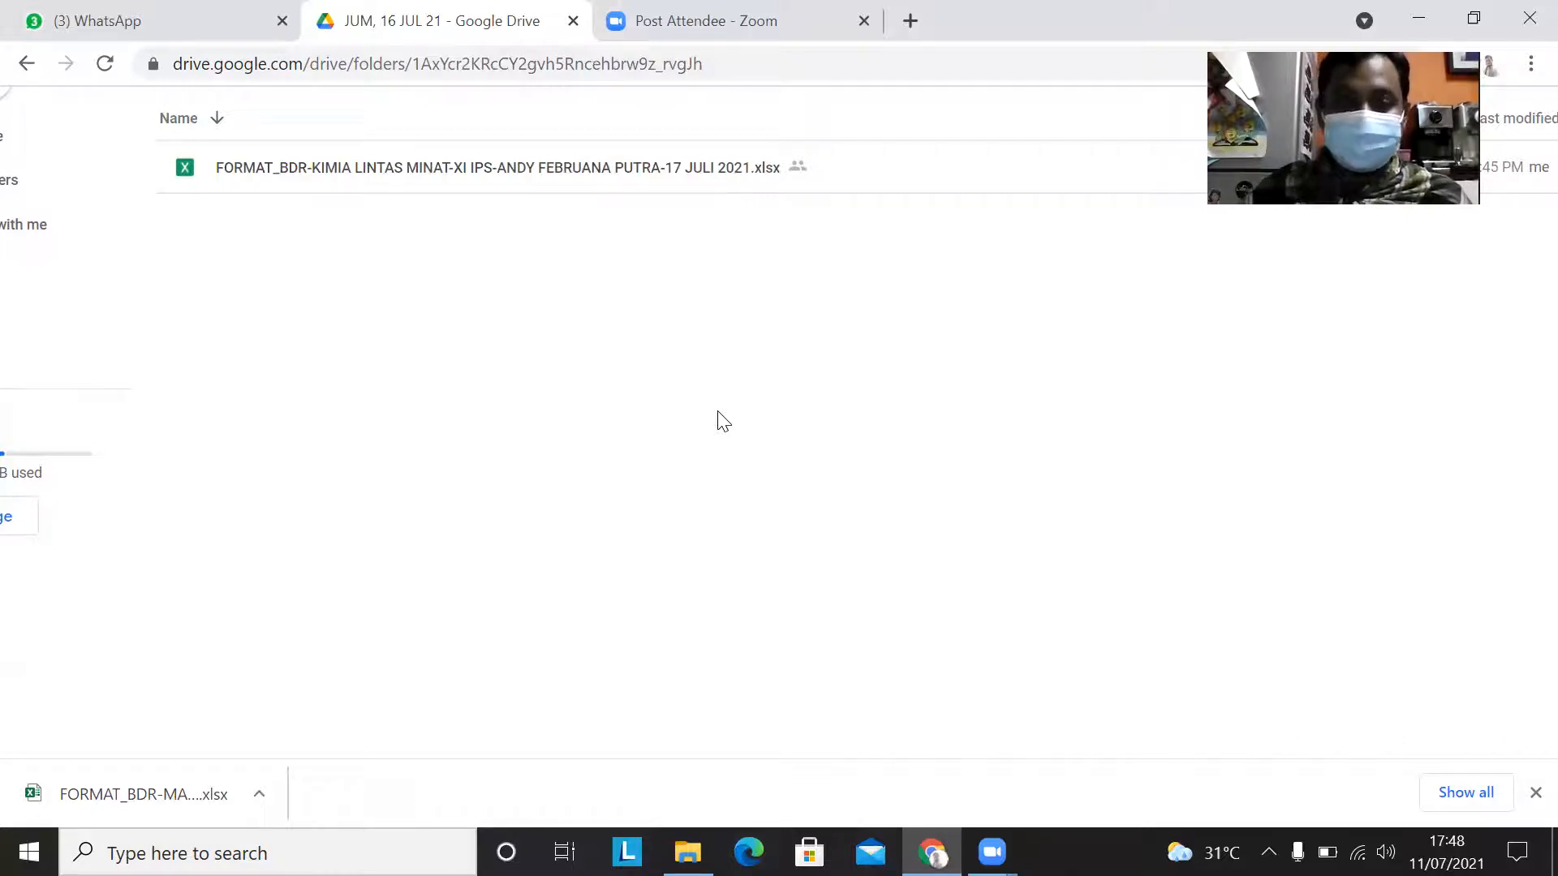
pyautogui.rightClick(723, 421)
pyautogui.moveTo(861, 733)
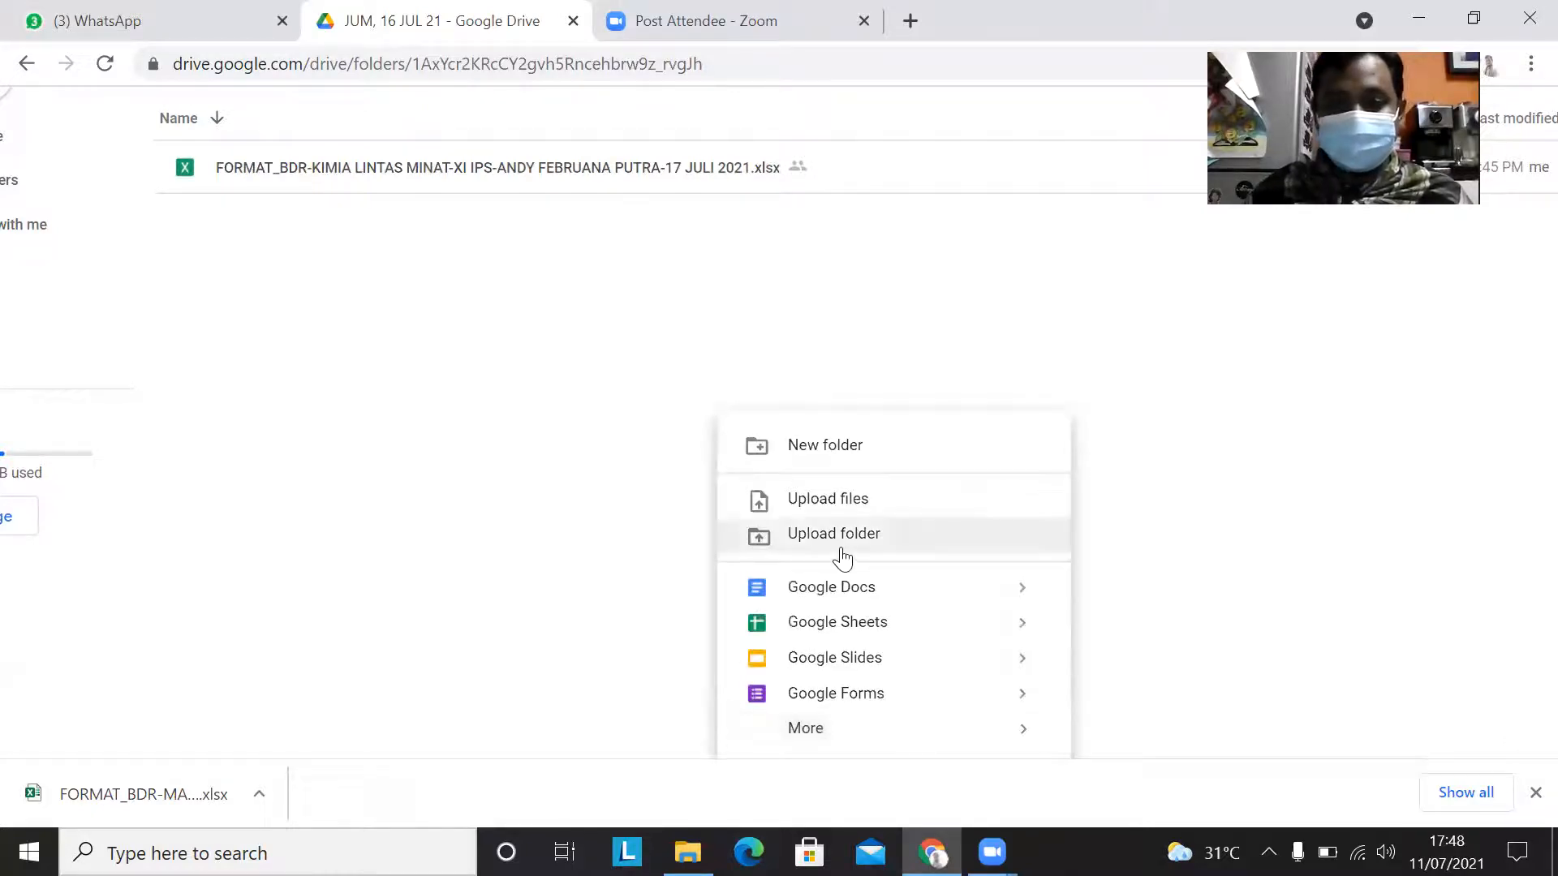
pyautogui.click(477, 359)
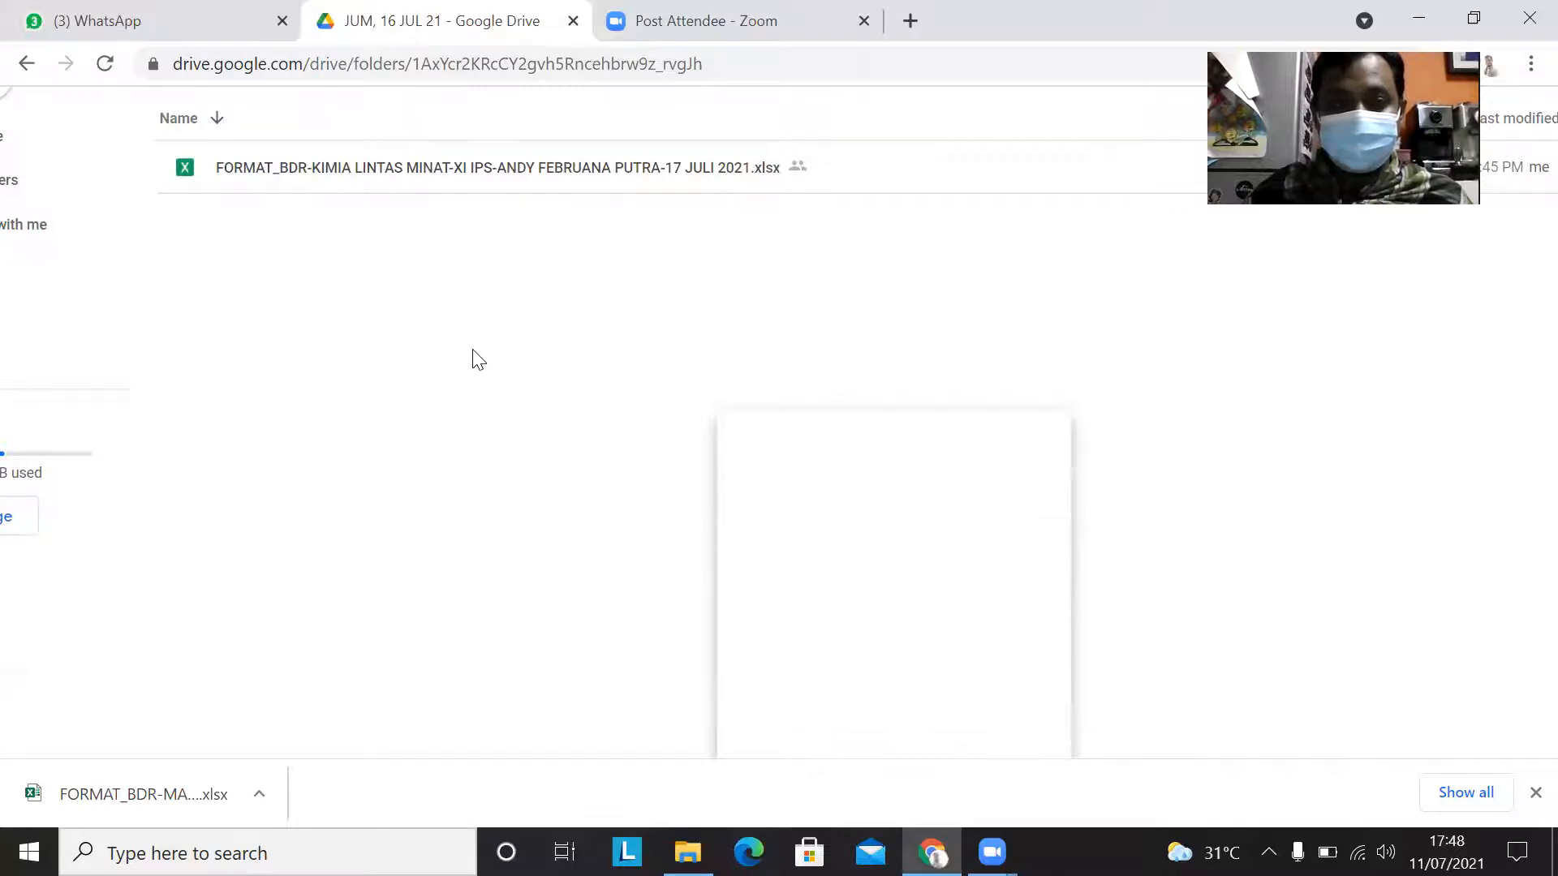
pyautogui.rightClick(477, 358)
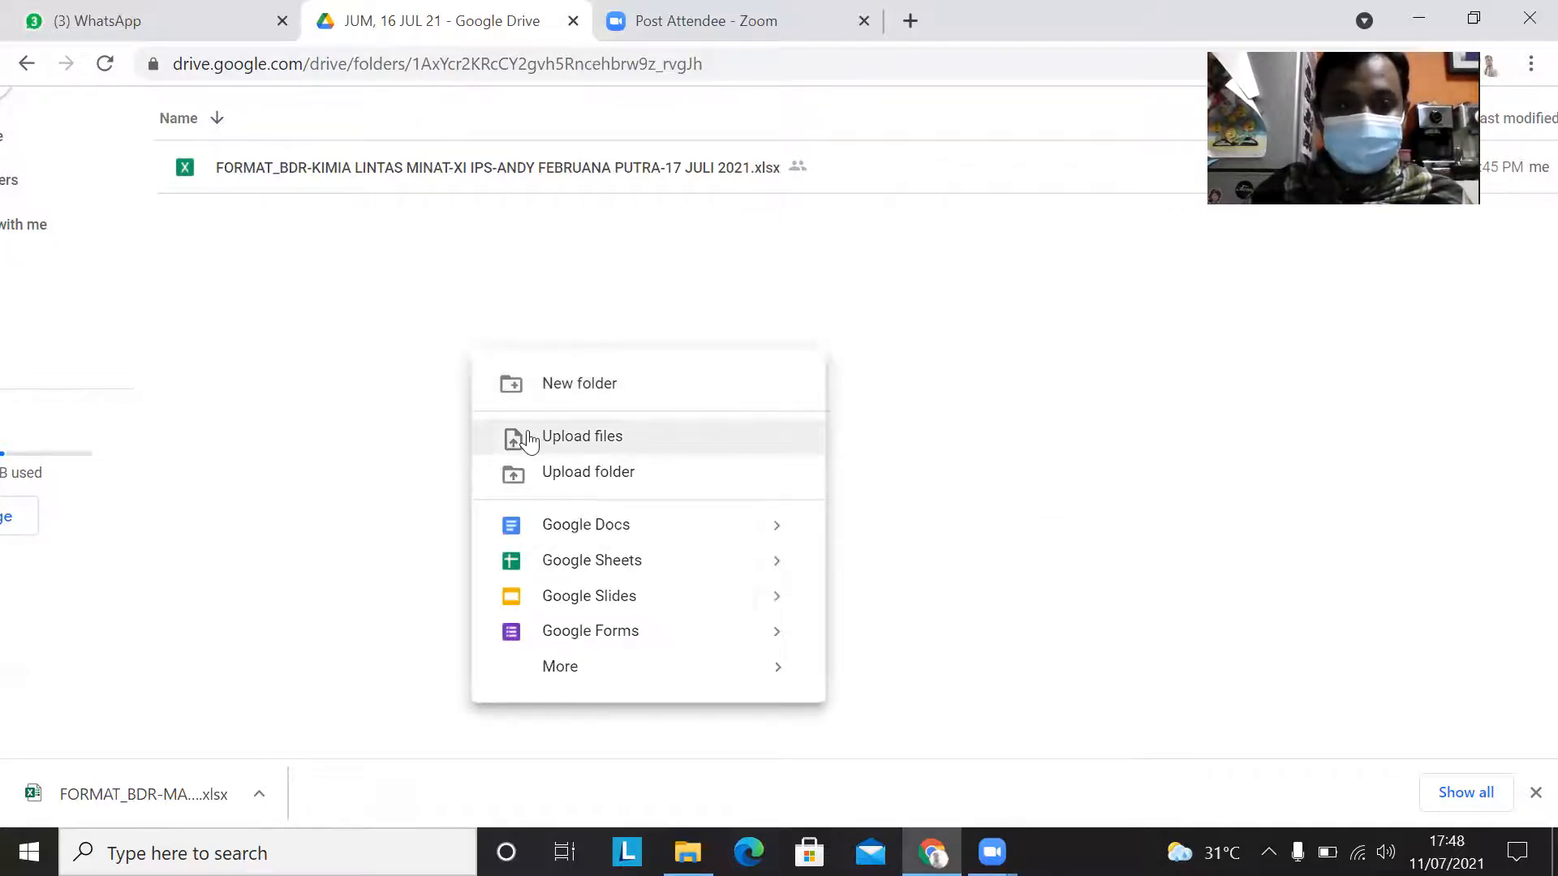
pyautogui.click(421, 281)
# Step: Upload FORMAT_BDR-MAPEL-KELAS-NAMA_GURU-TGL.xlsx from LAPORAN BDR TP 21-22 on Data (D:) into the JUM, 16 JUL 21 folder and check the file list
pyautogui.rightClick(421, 282)
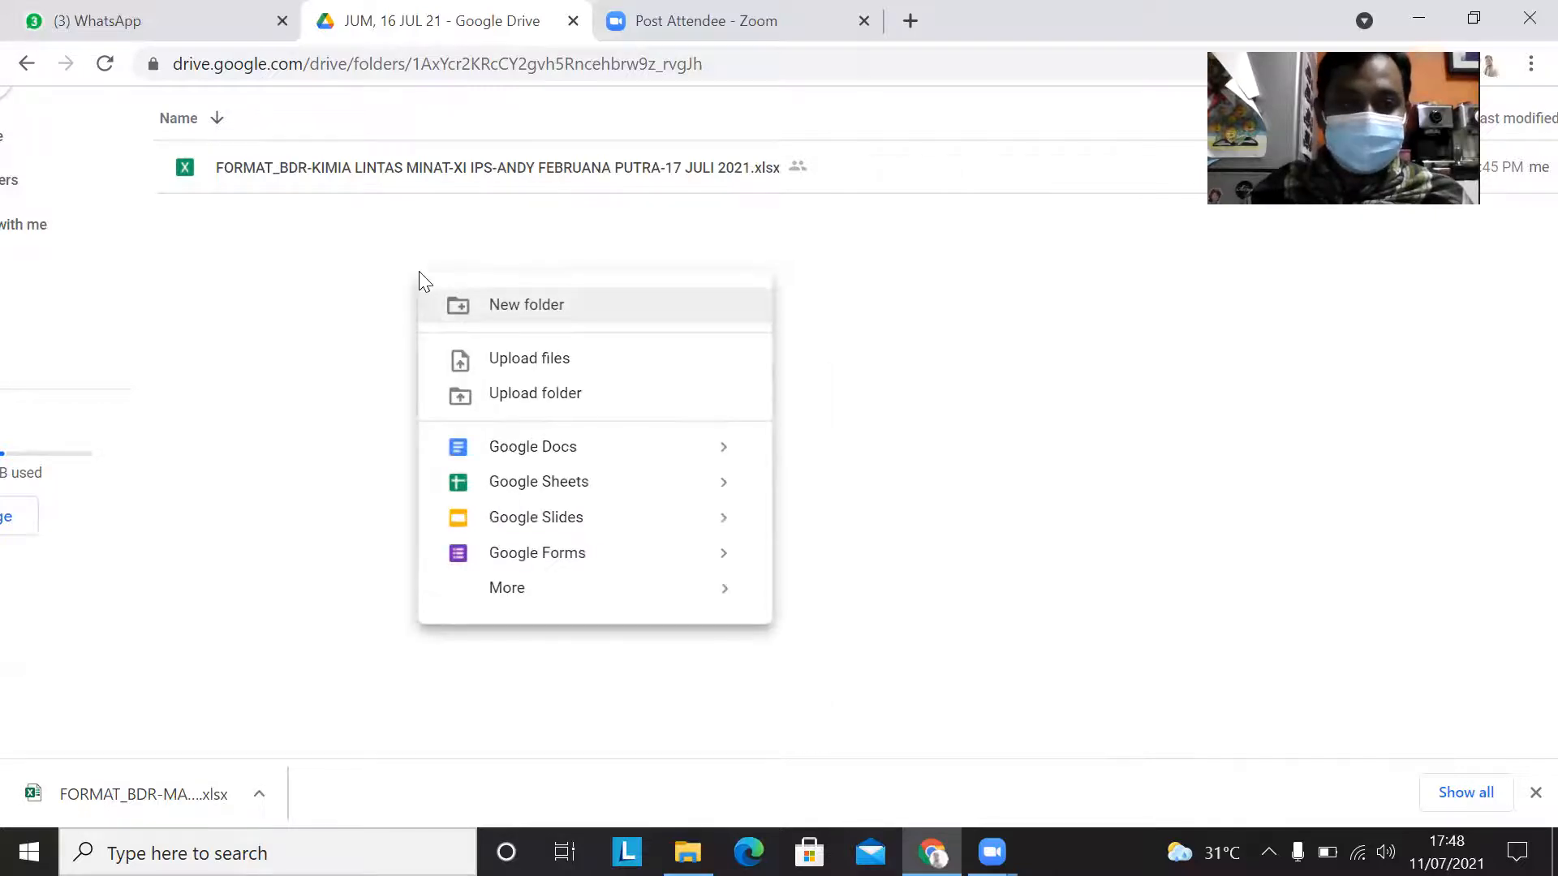
pyautogui.click(564, 363)
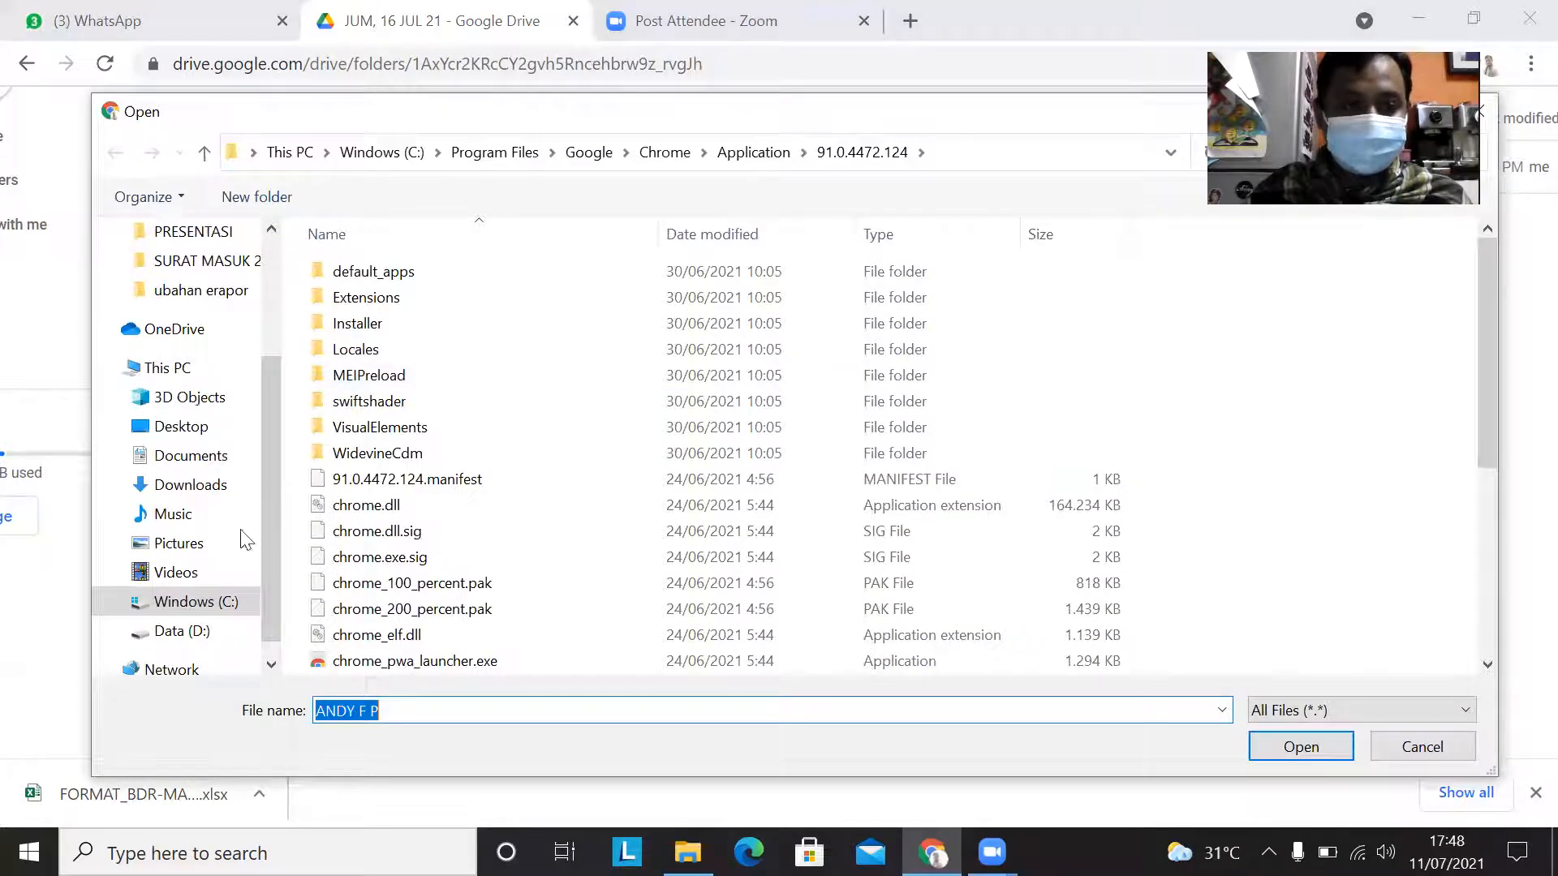
pyautogui.scroll(-1, 240, 535)
pyautogui.click(175, 603)
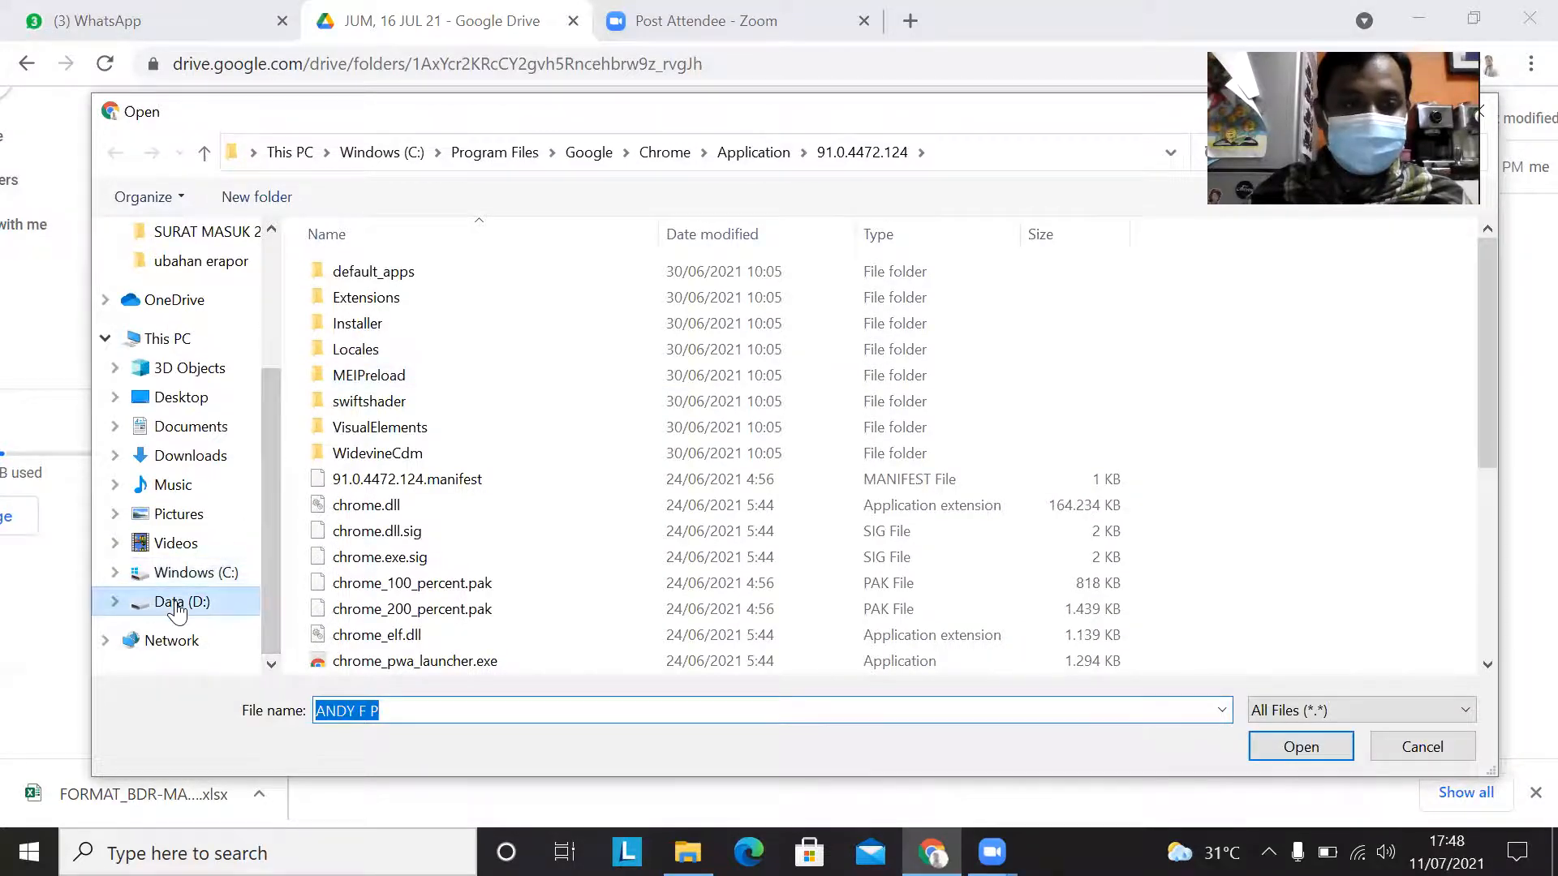
pyautogui.click(350, 286)
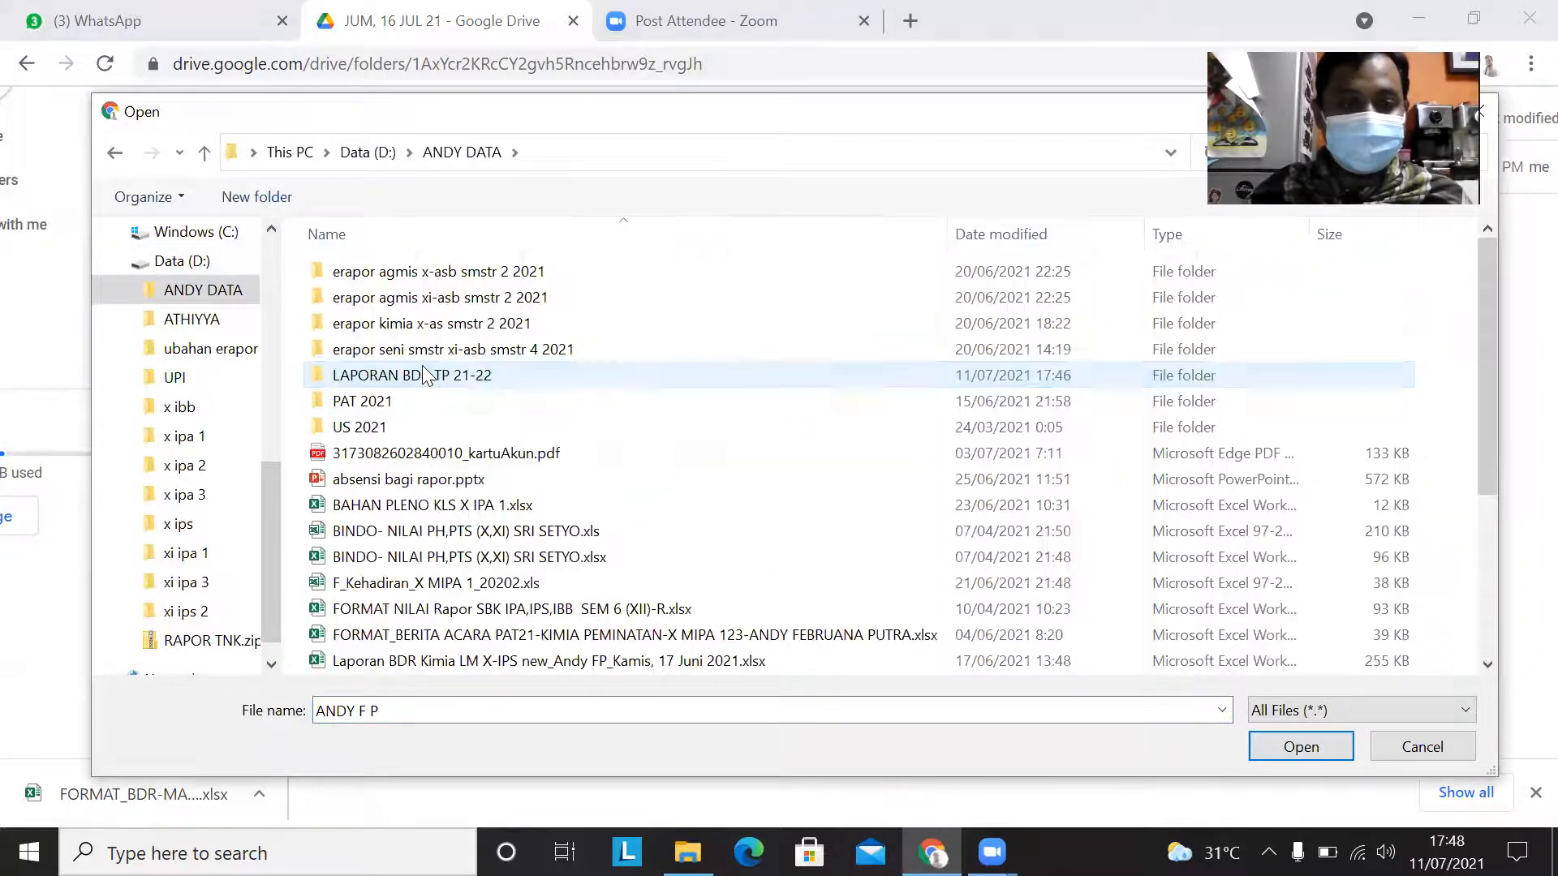
pyautogui.doubleClick(422, 370)
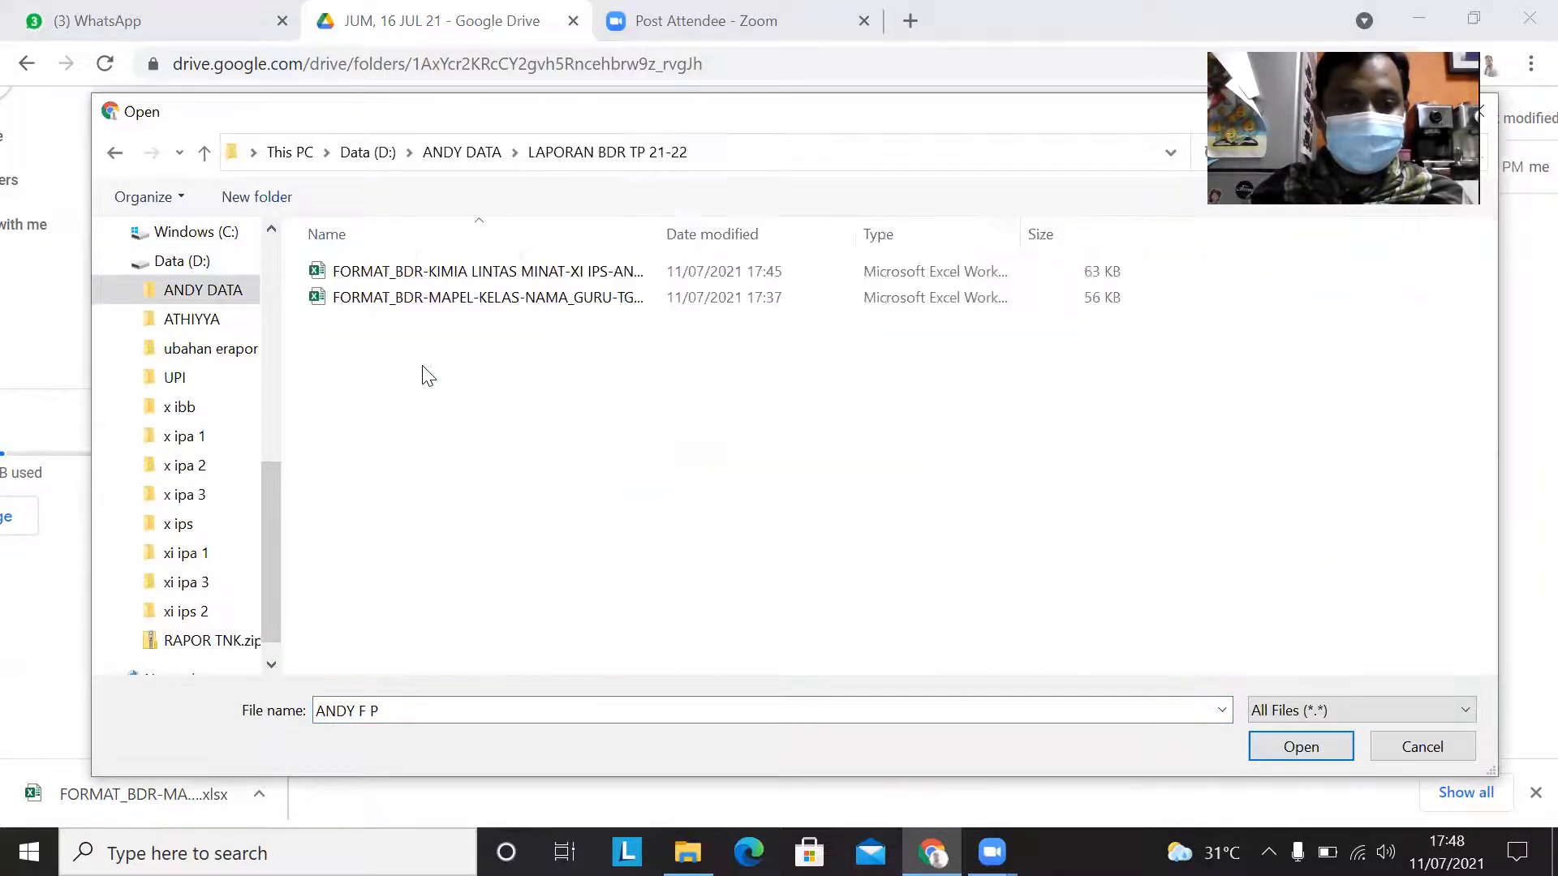
pyautogui.click(467, 298)
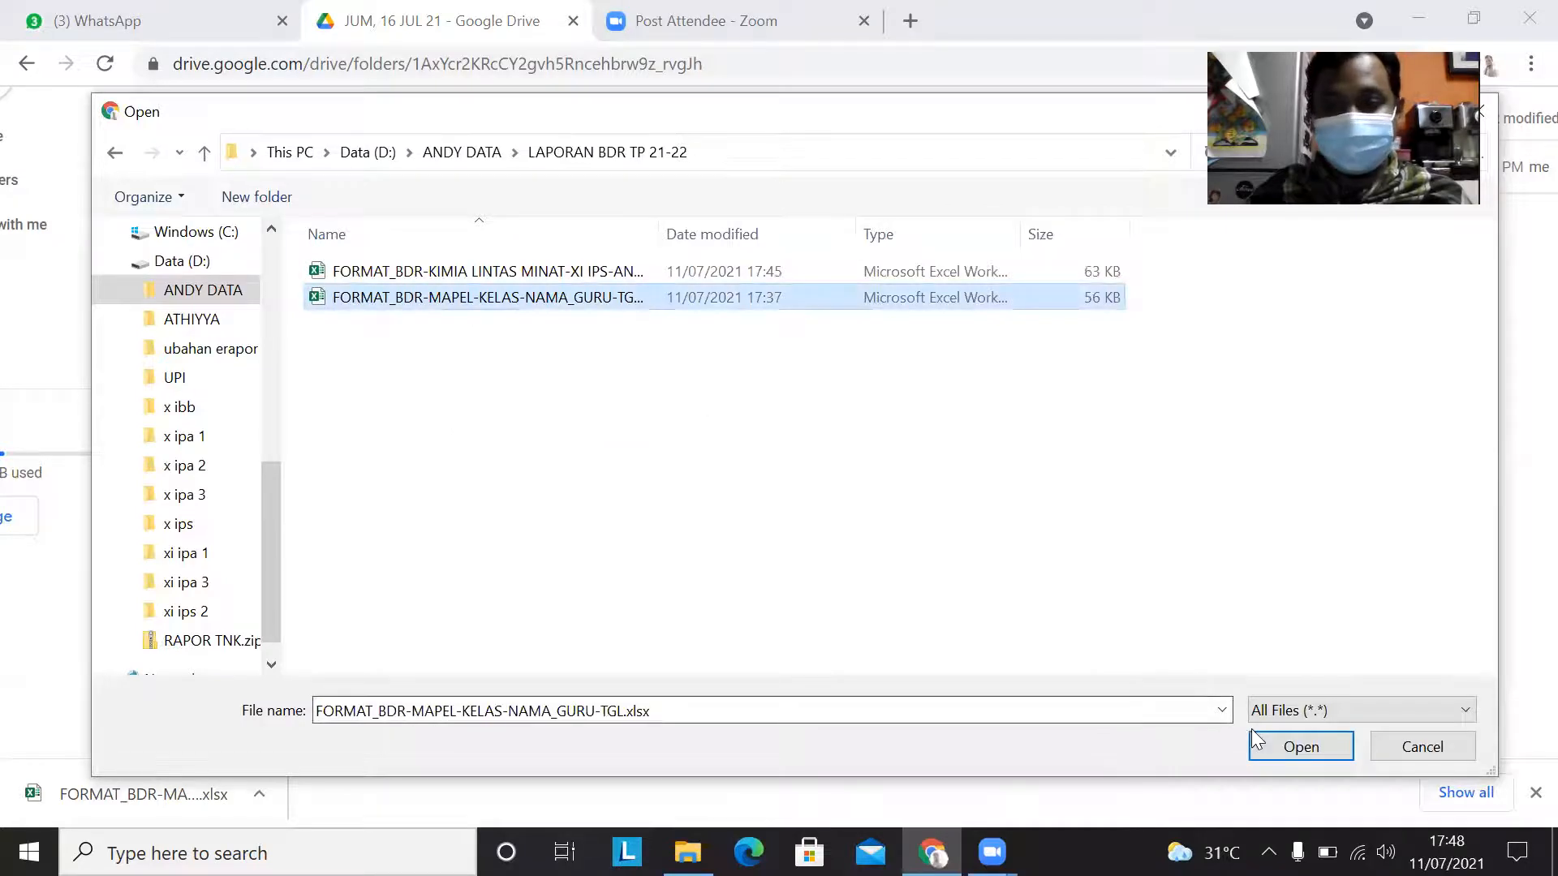
pyautogui.click(1300, 746)
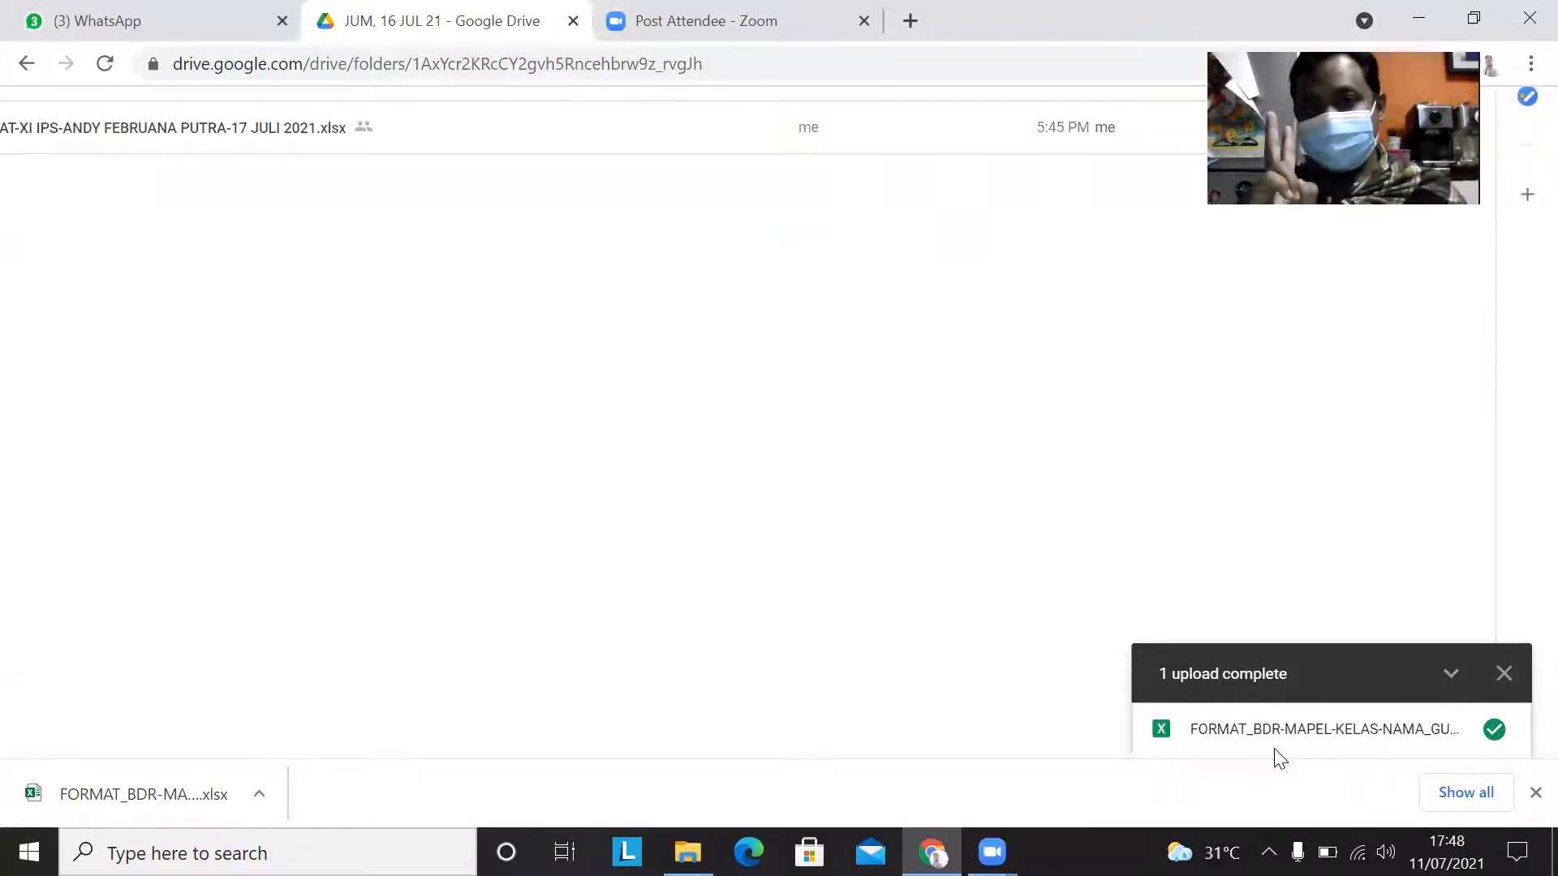
pyautogui.scroll(-1, 1047, 694)
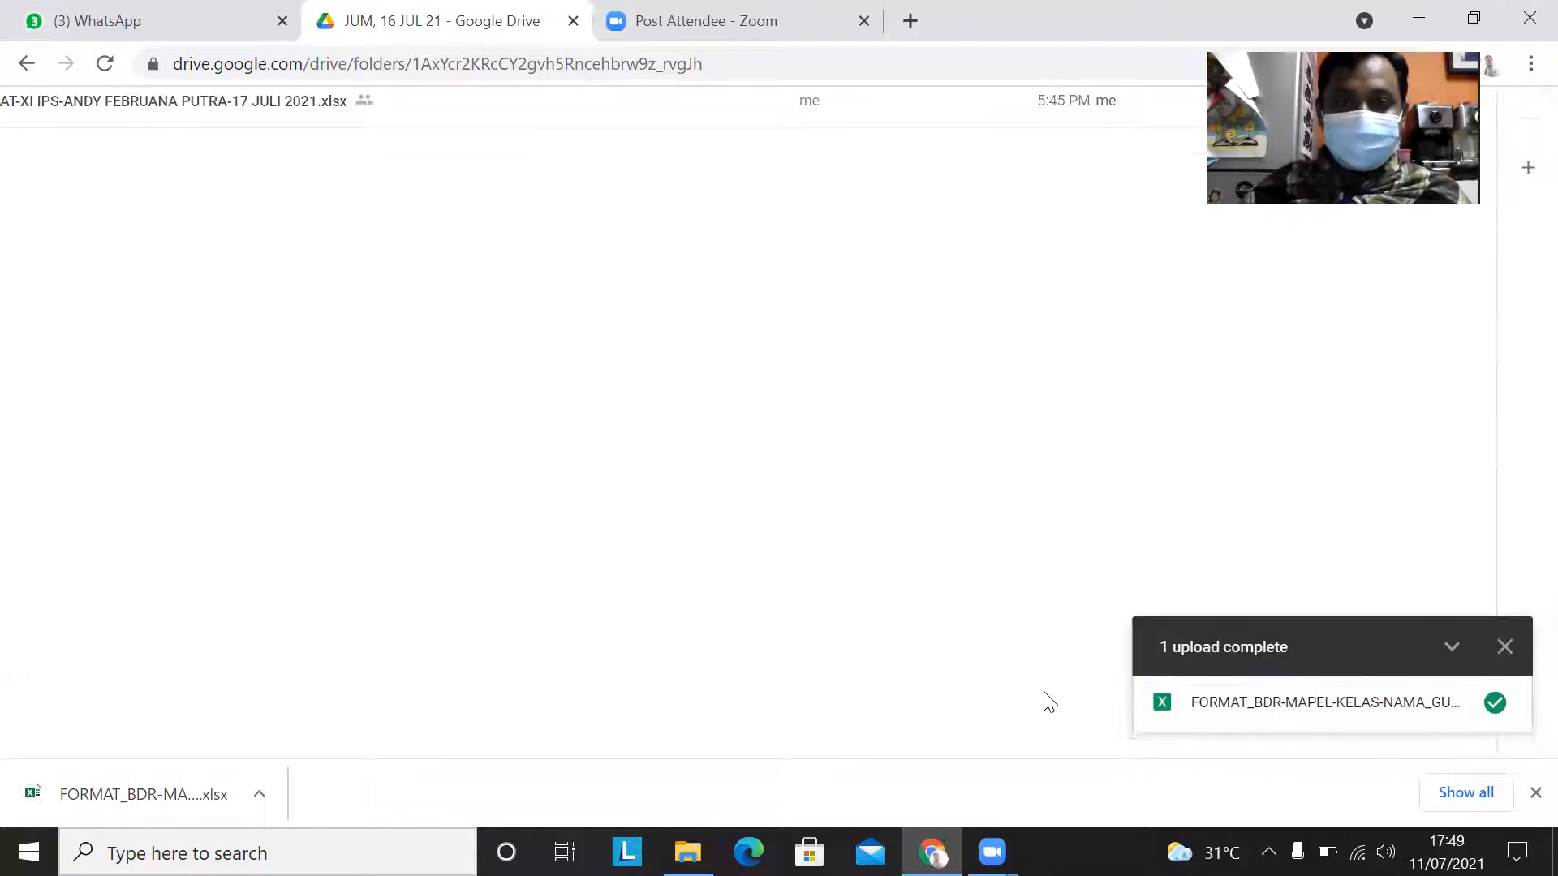
pyautogui.scroll(1, 933, 480)
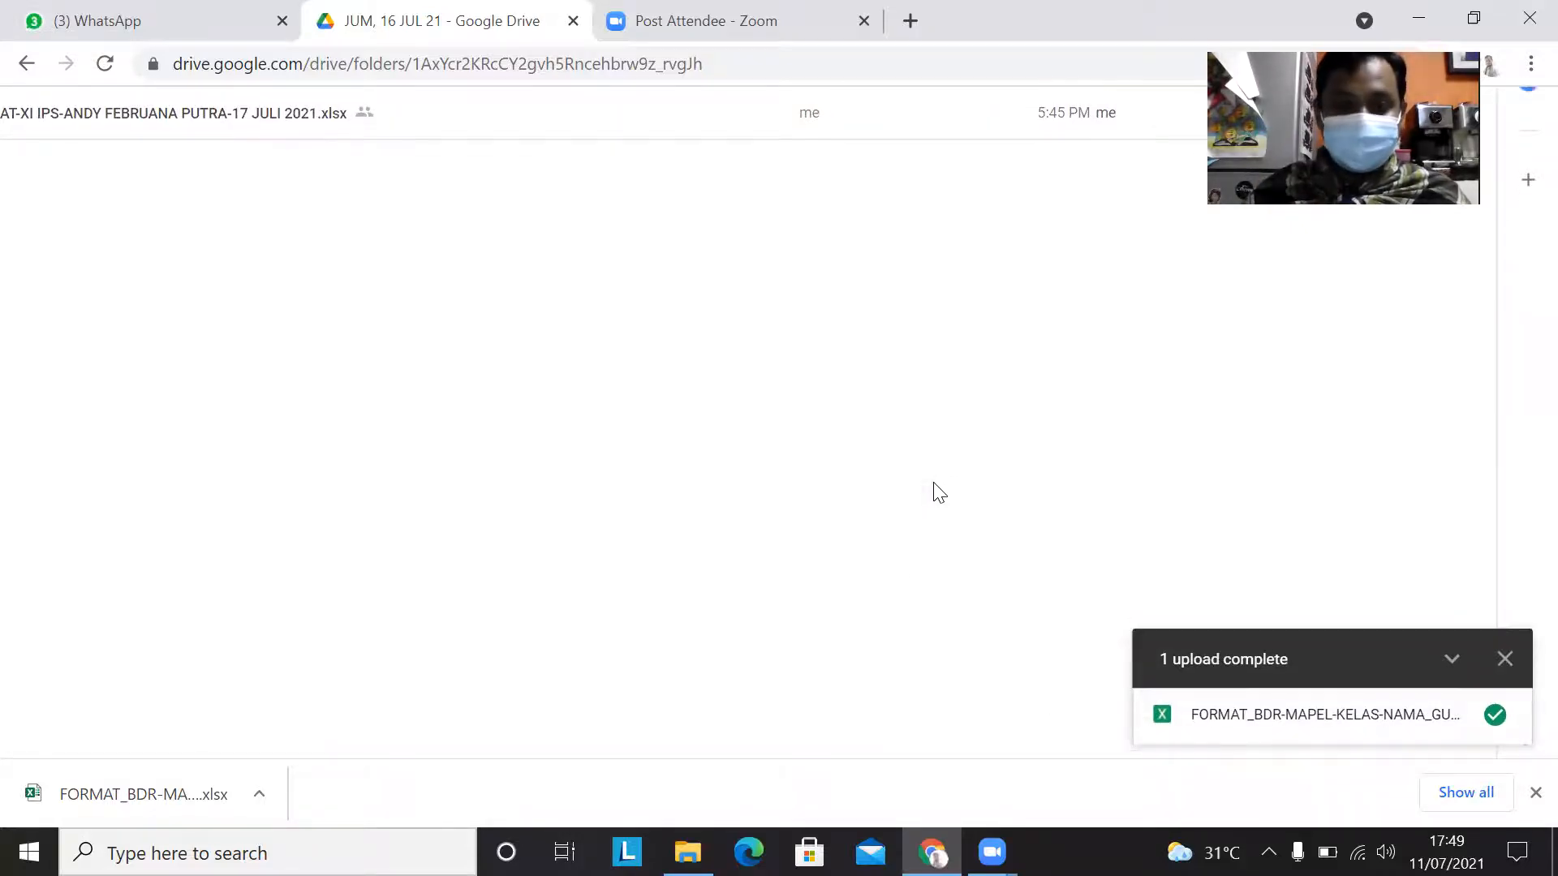
pyautogui.scroll(-4, 934, 487)
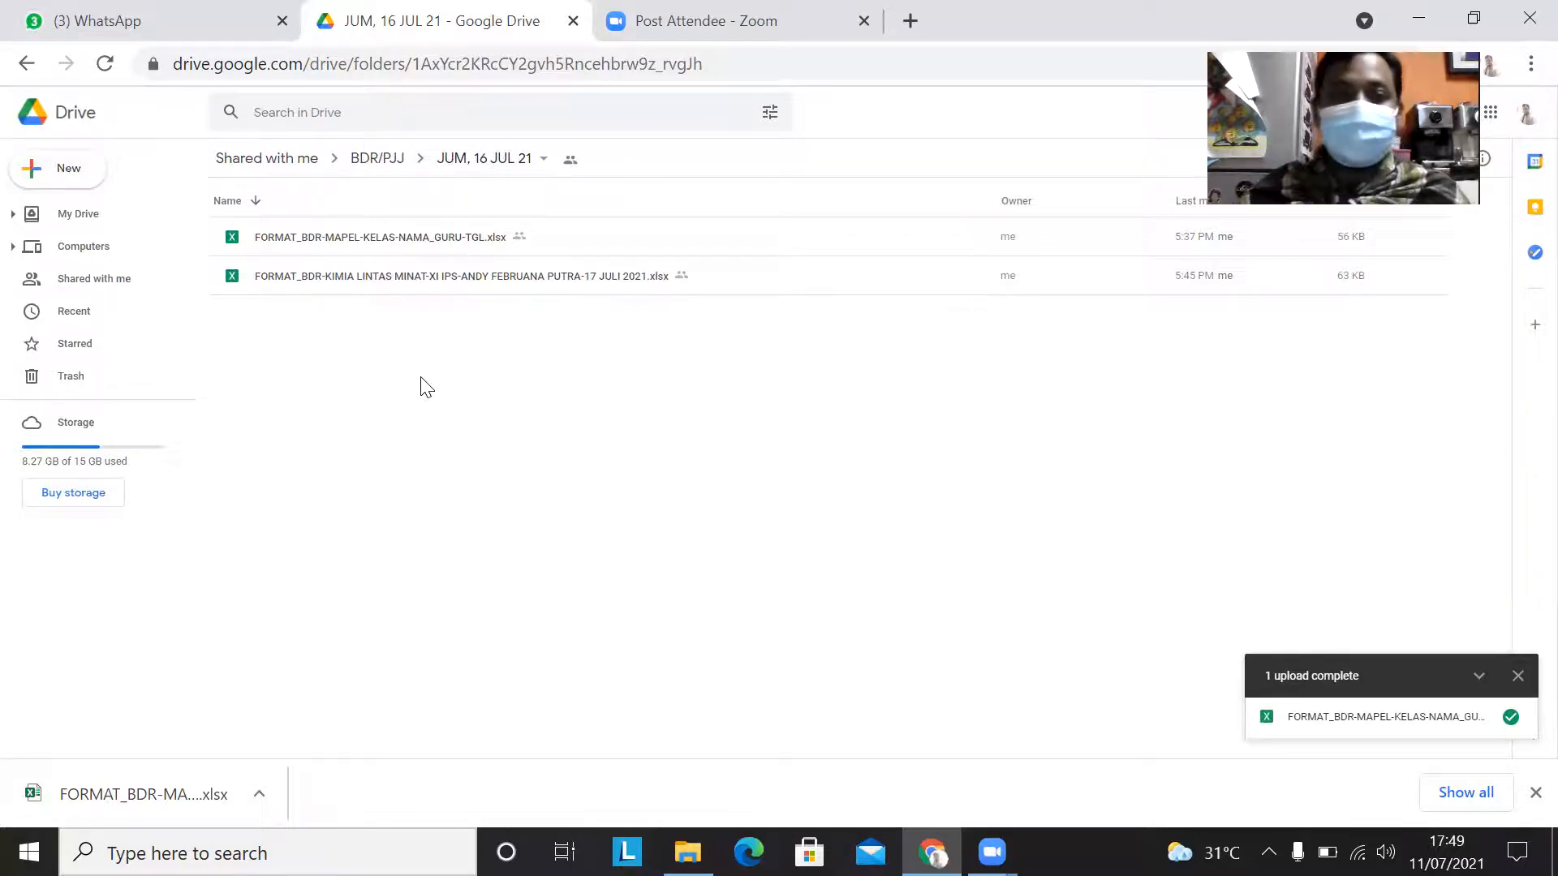
# Step: Go back to the BDR/PJJ folder and open the KELAS XI subfolder inside SEN, 12 JUL 21
pyautogui.click(24, 69)
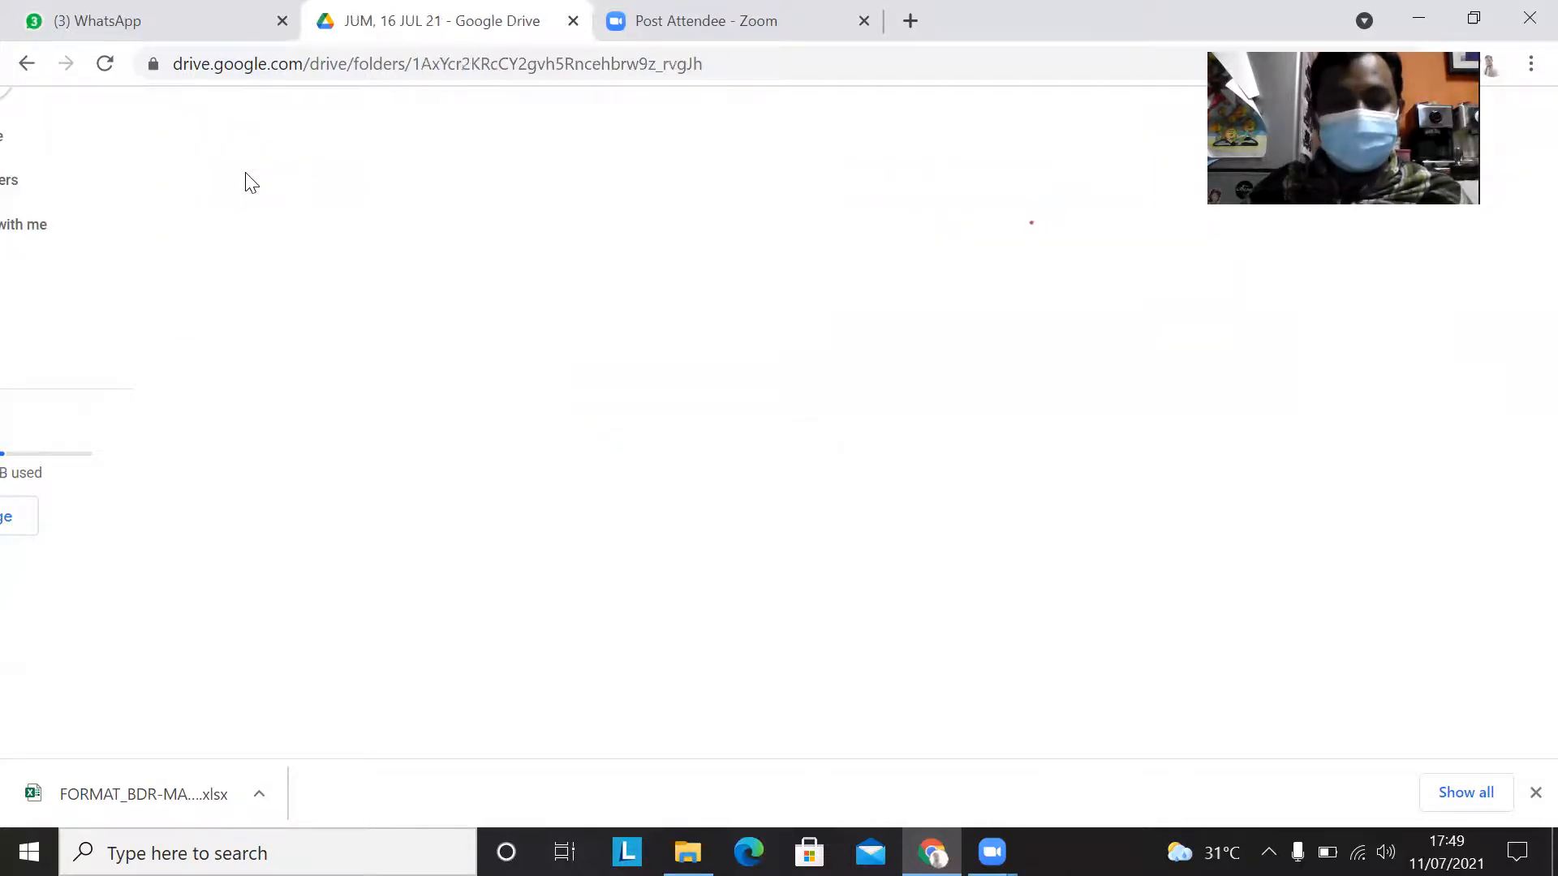
pyautogui.click(26, 63)
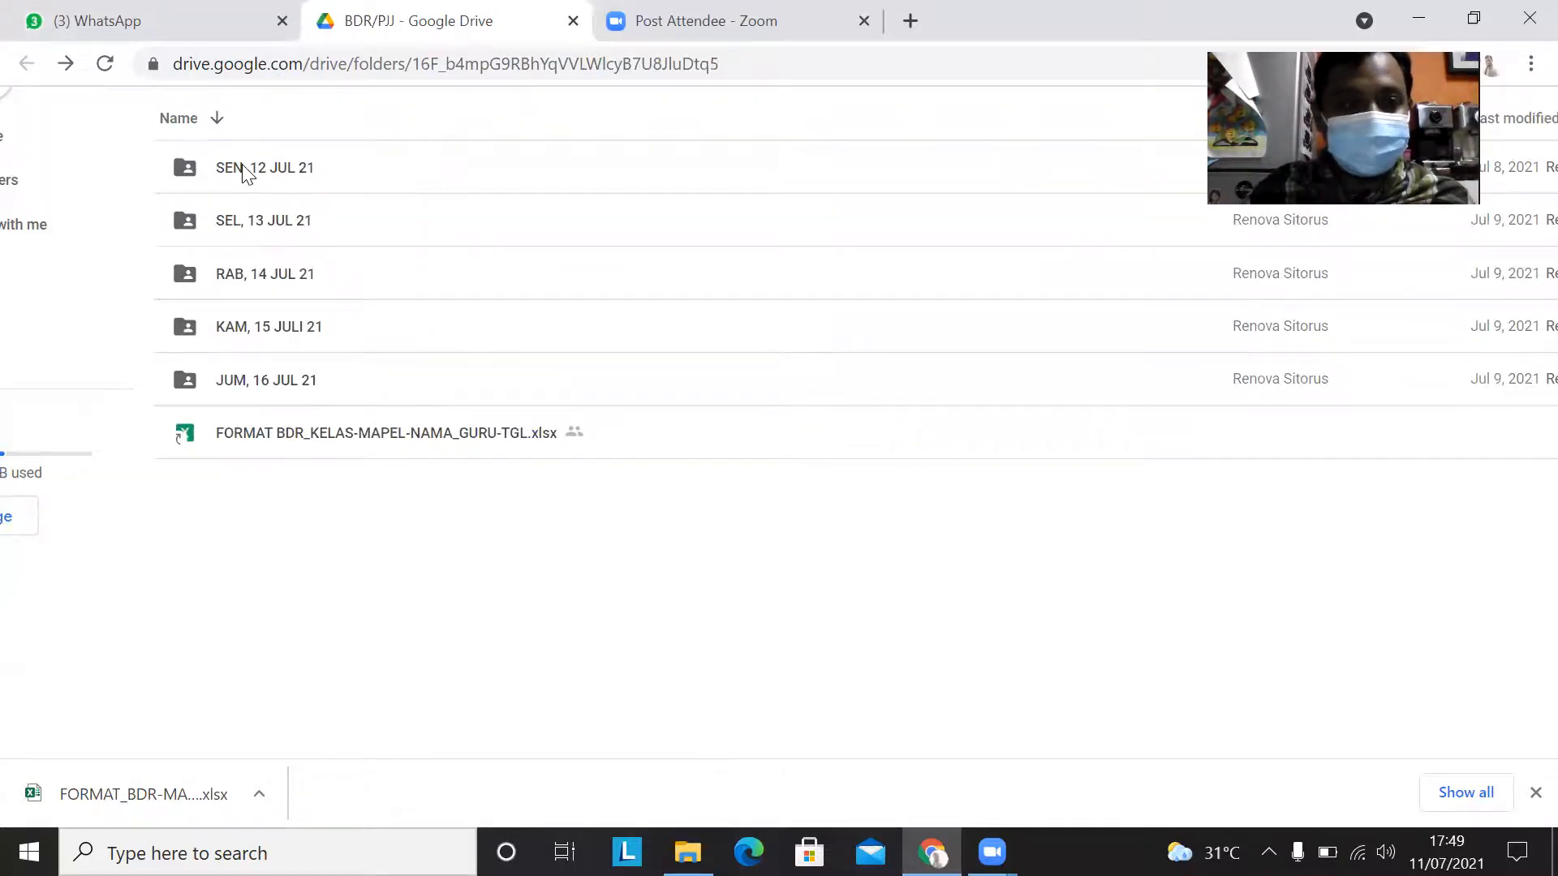
pyautogui.doubleClick(247, 172)
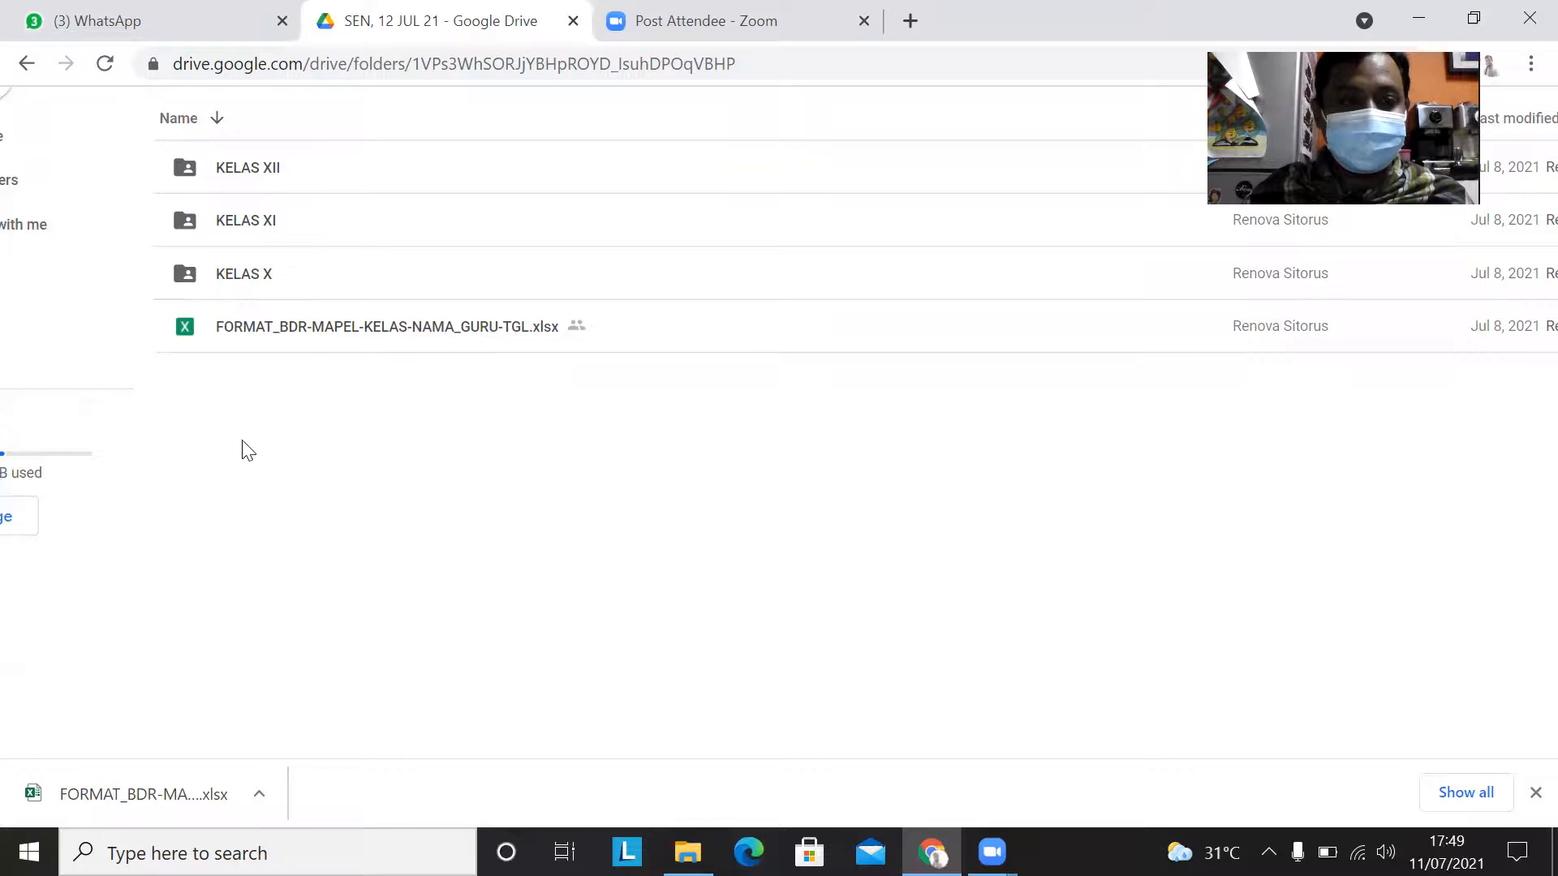
pyautogui.doubleClick(246, 227)
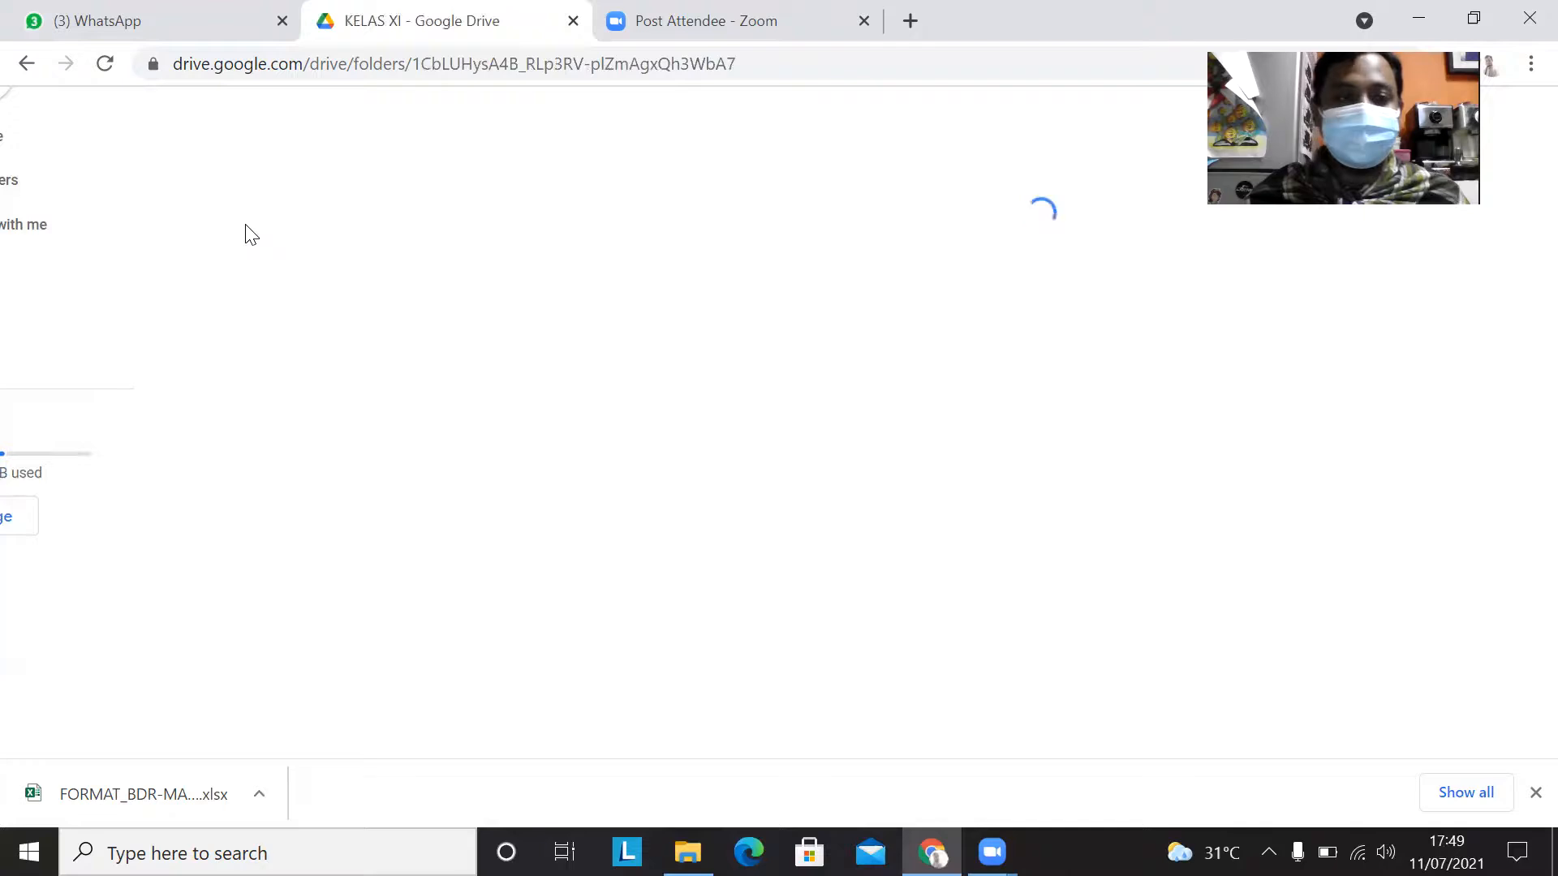
# Step: Upload the KIMIA LINTAS MINAT XI IPS report from LAPORAN BDR TP 21-22 into the KELAS XI folder and dismiss the upload notice
pyautogui.rightClick(618, 306)
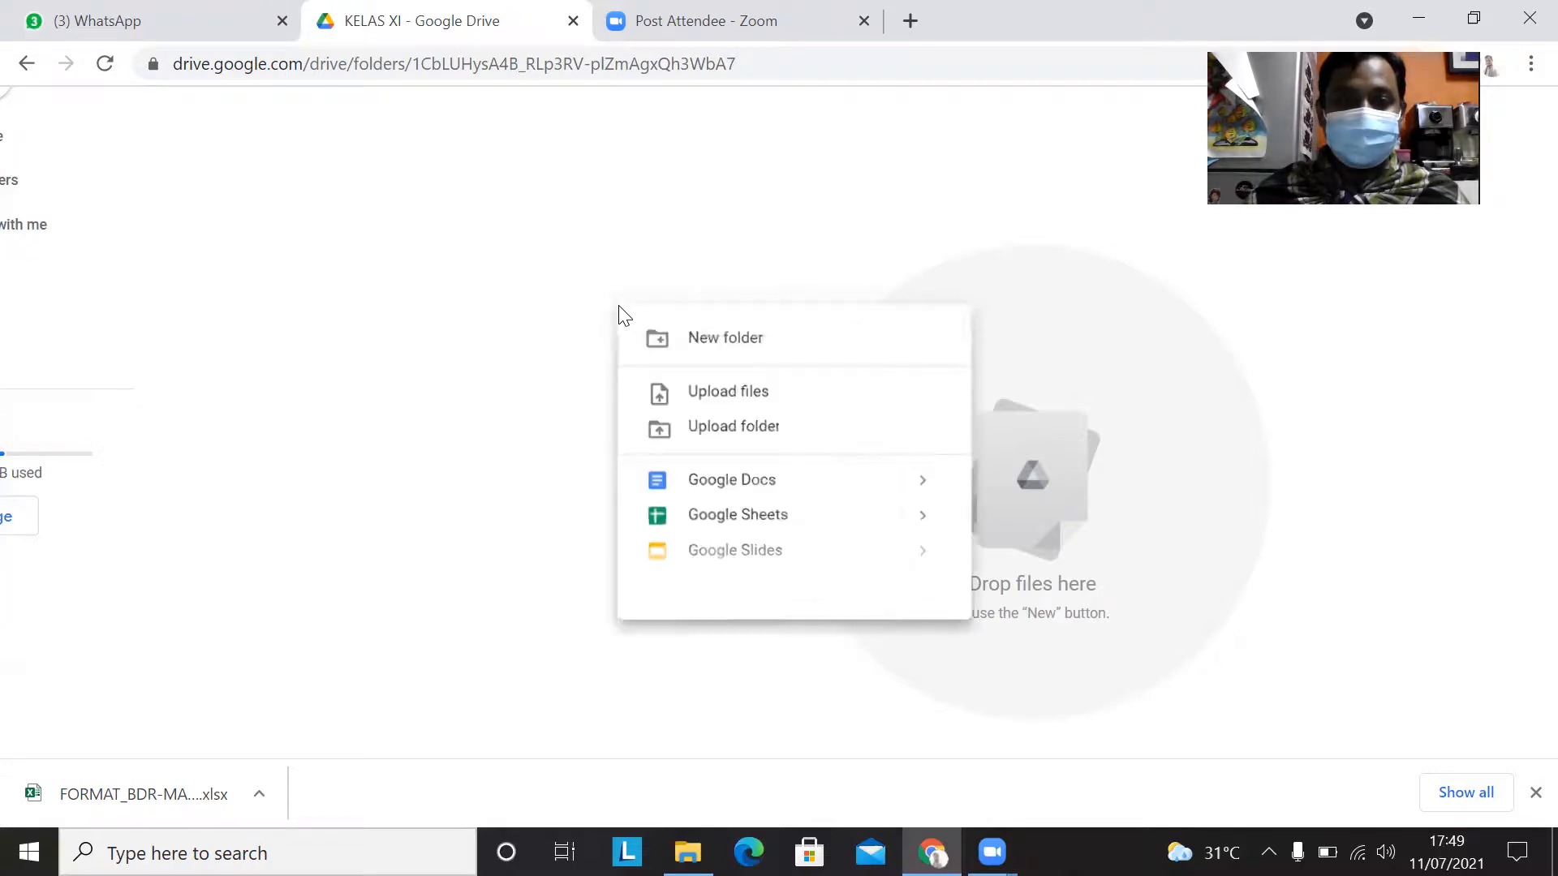
pyautogui.click(716, 394)
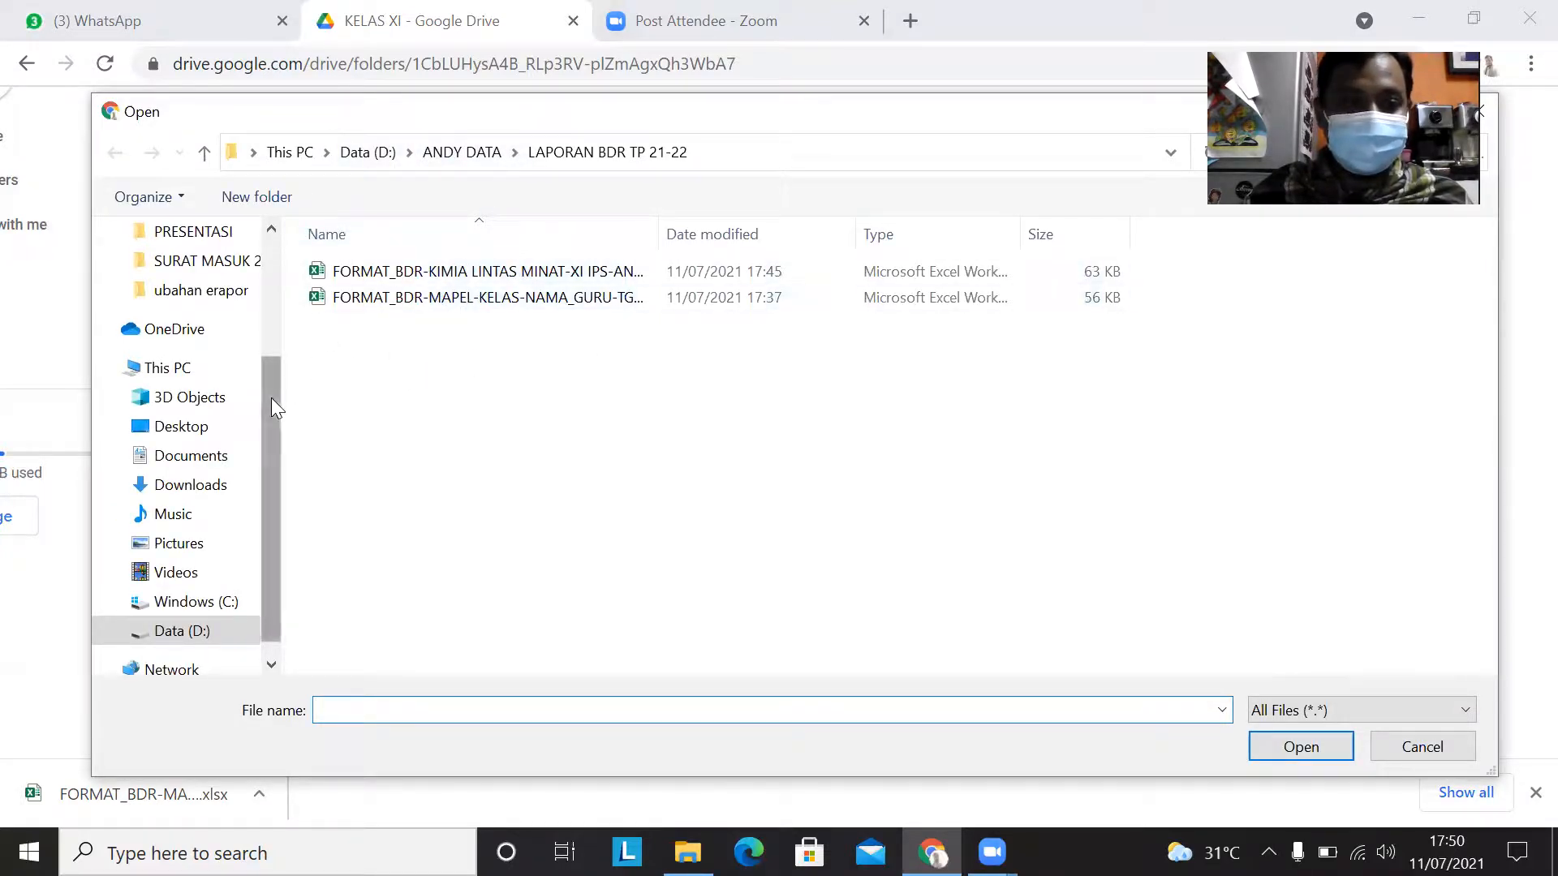
pyautogui.moveTo(271, 397); pyautogui.dragTo(268, 437)
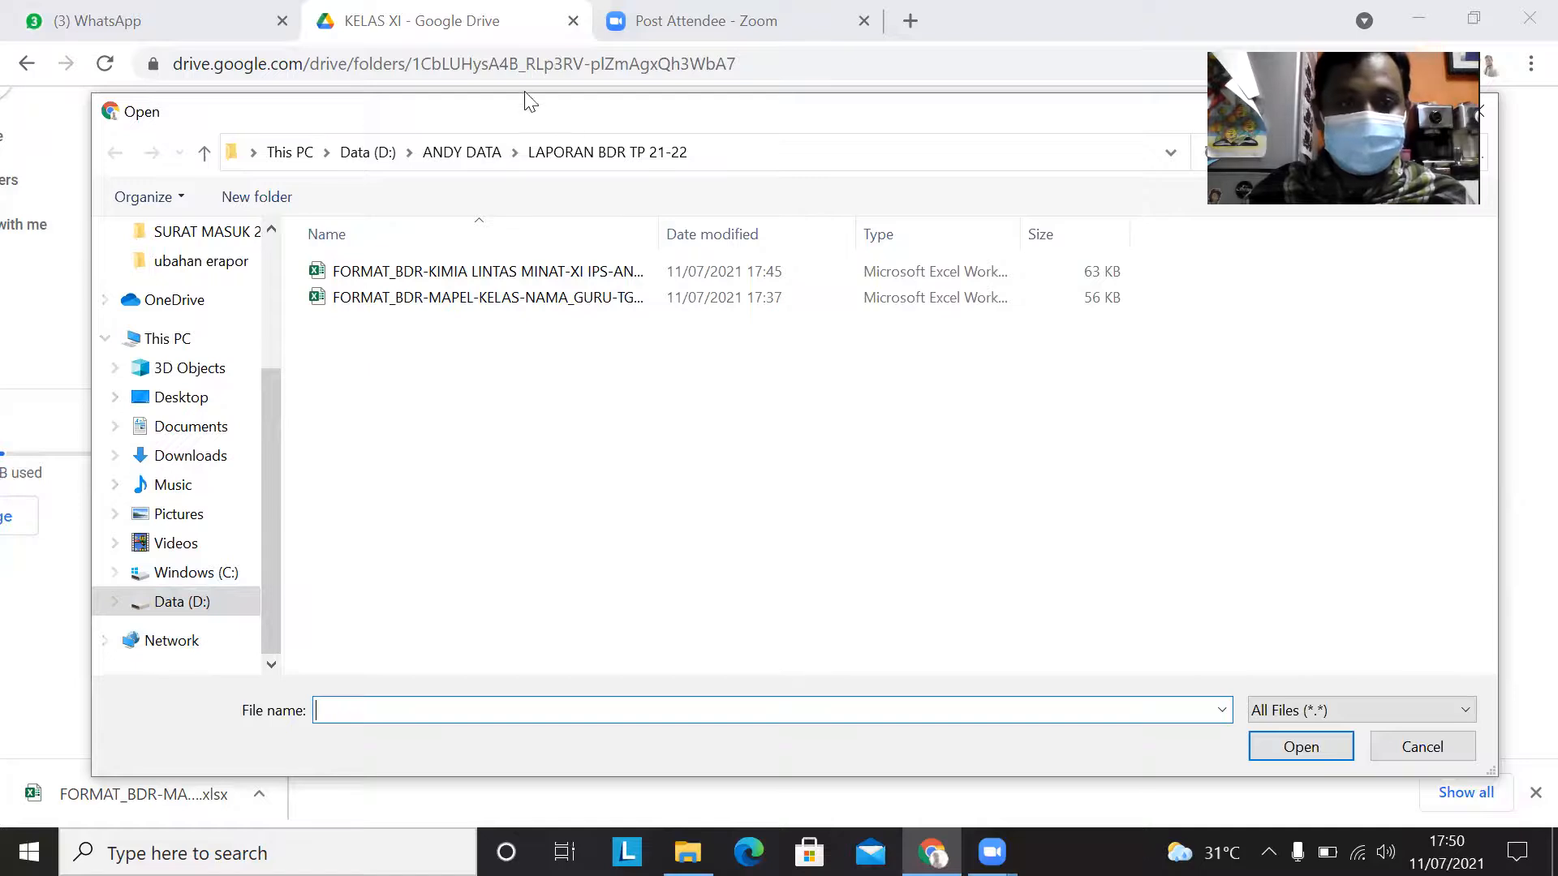
pyautogui.click(503, 275)
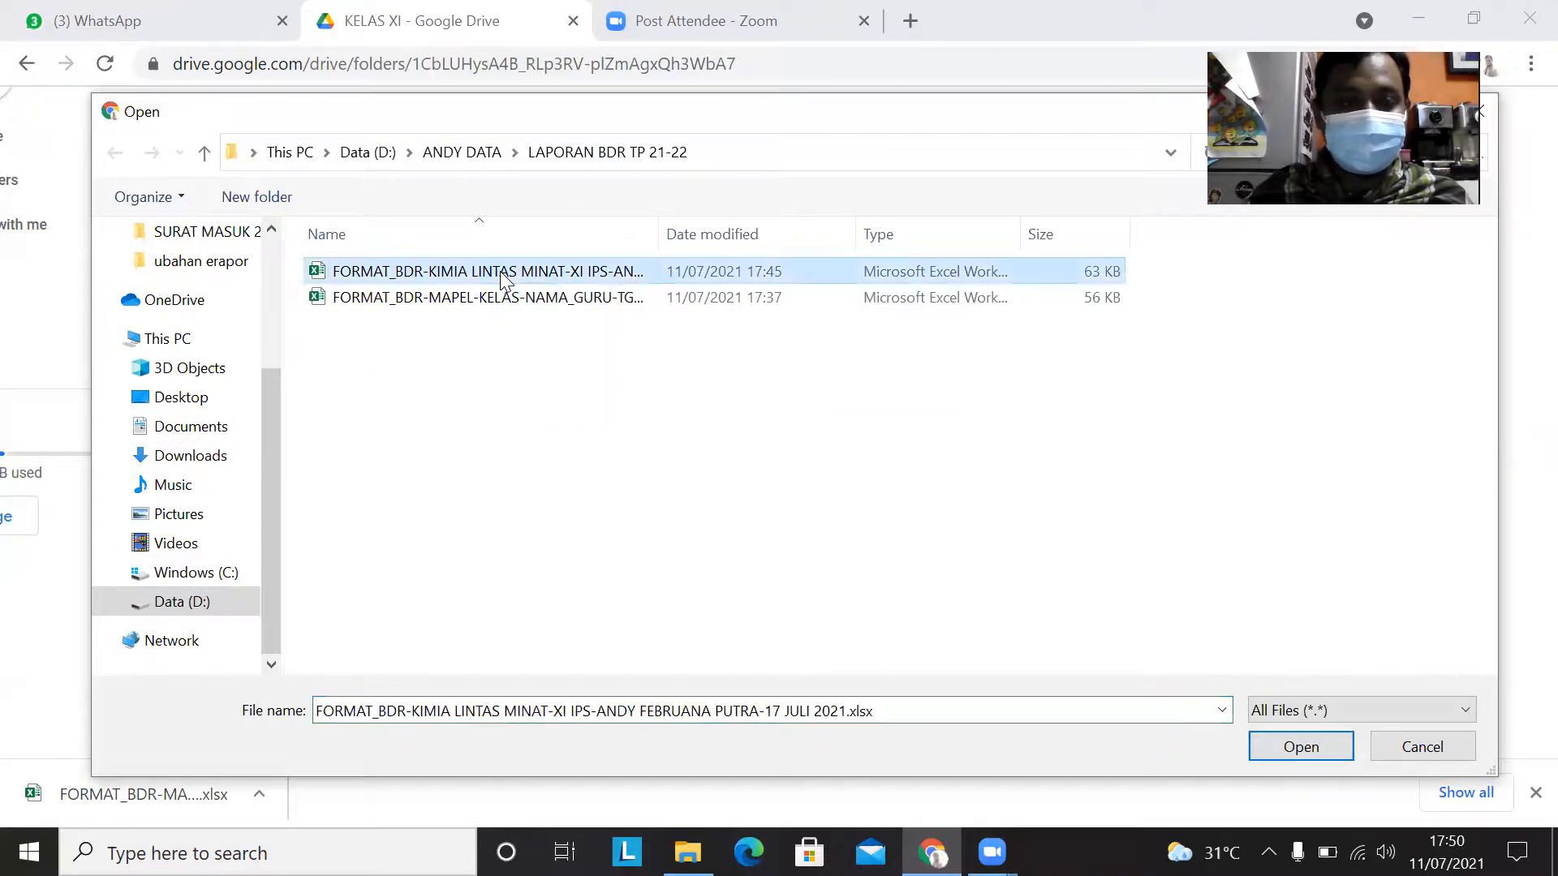
pyautogui.click(1294, 747)
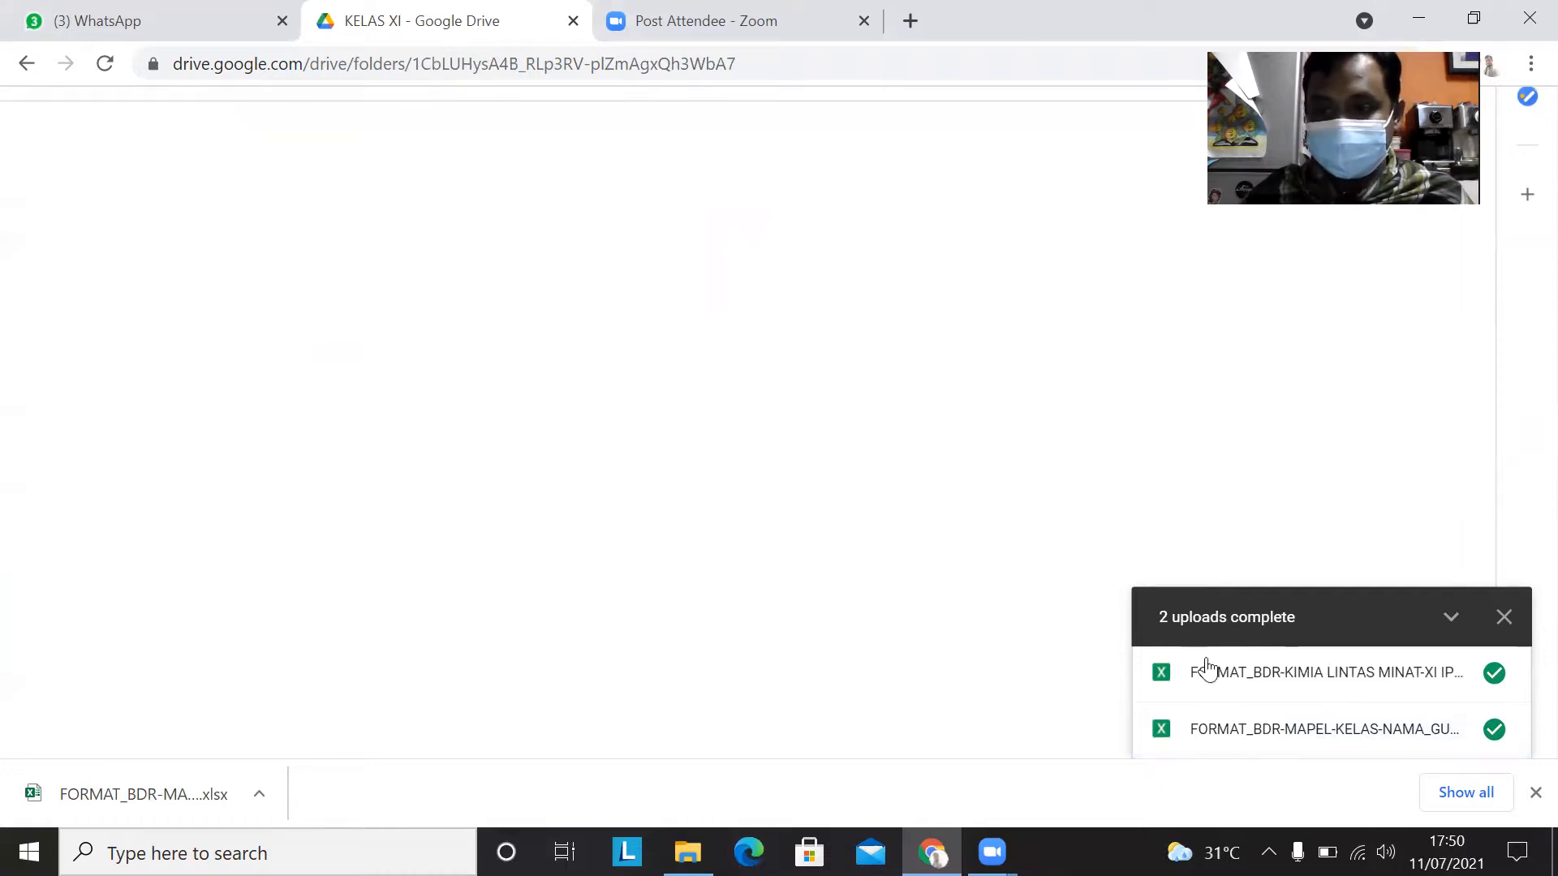
pyautogui.click(1505, 618)
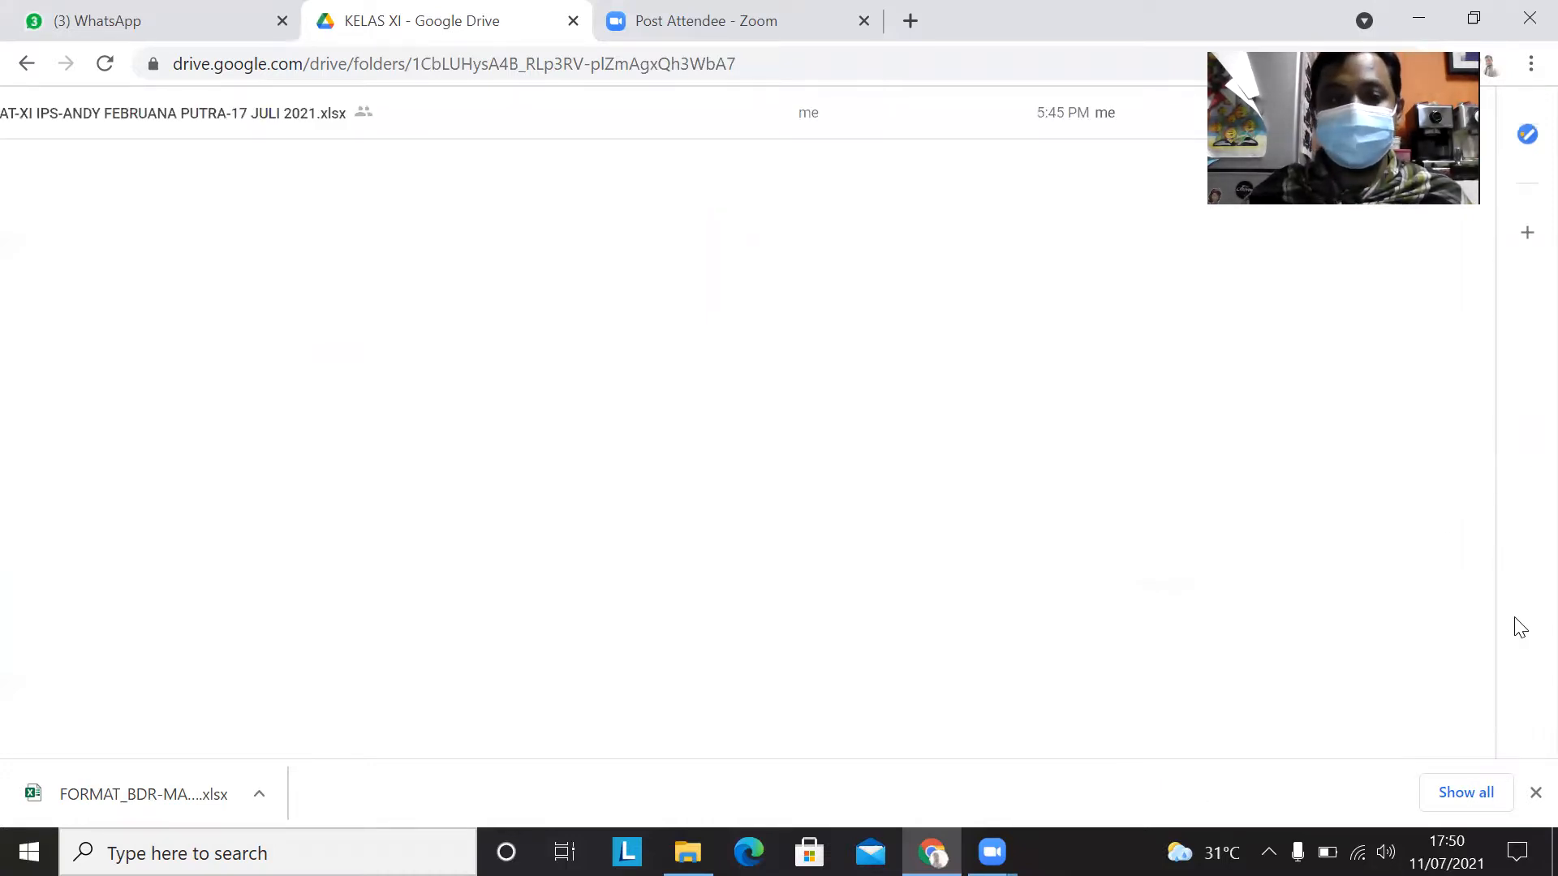